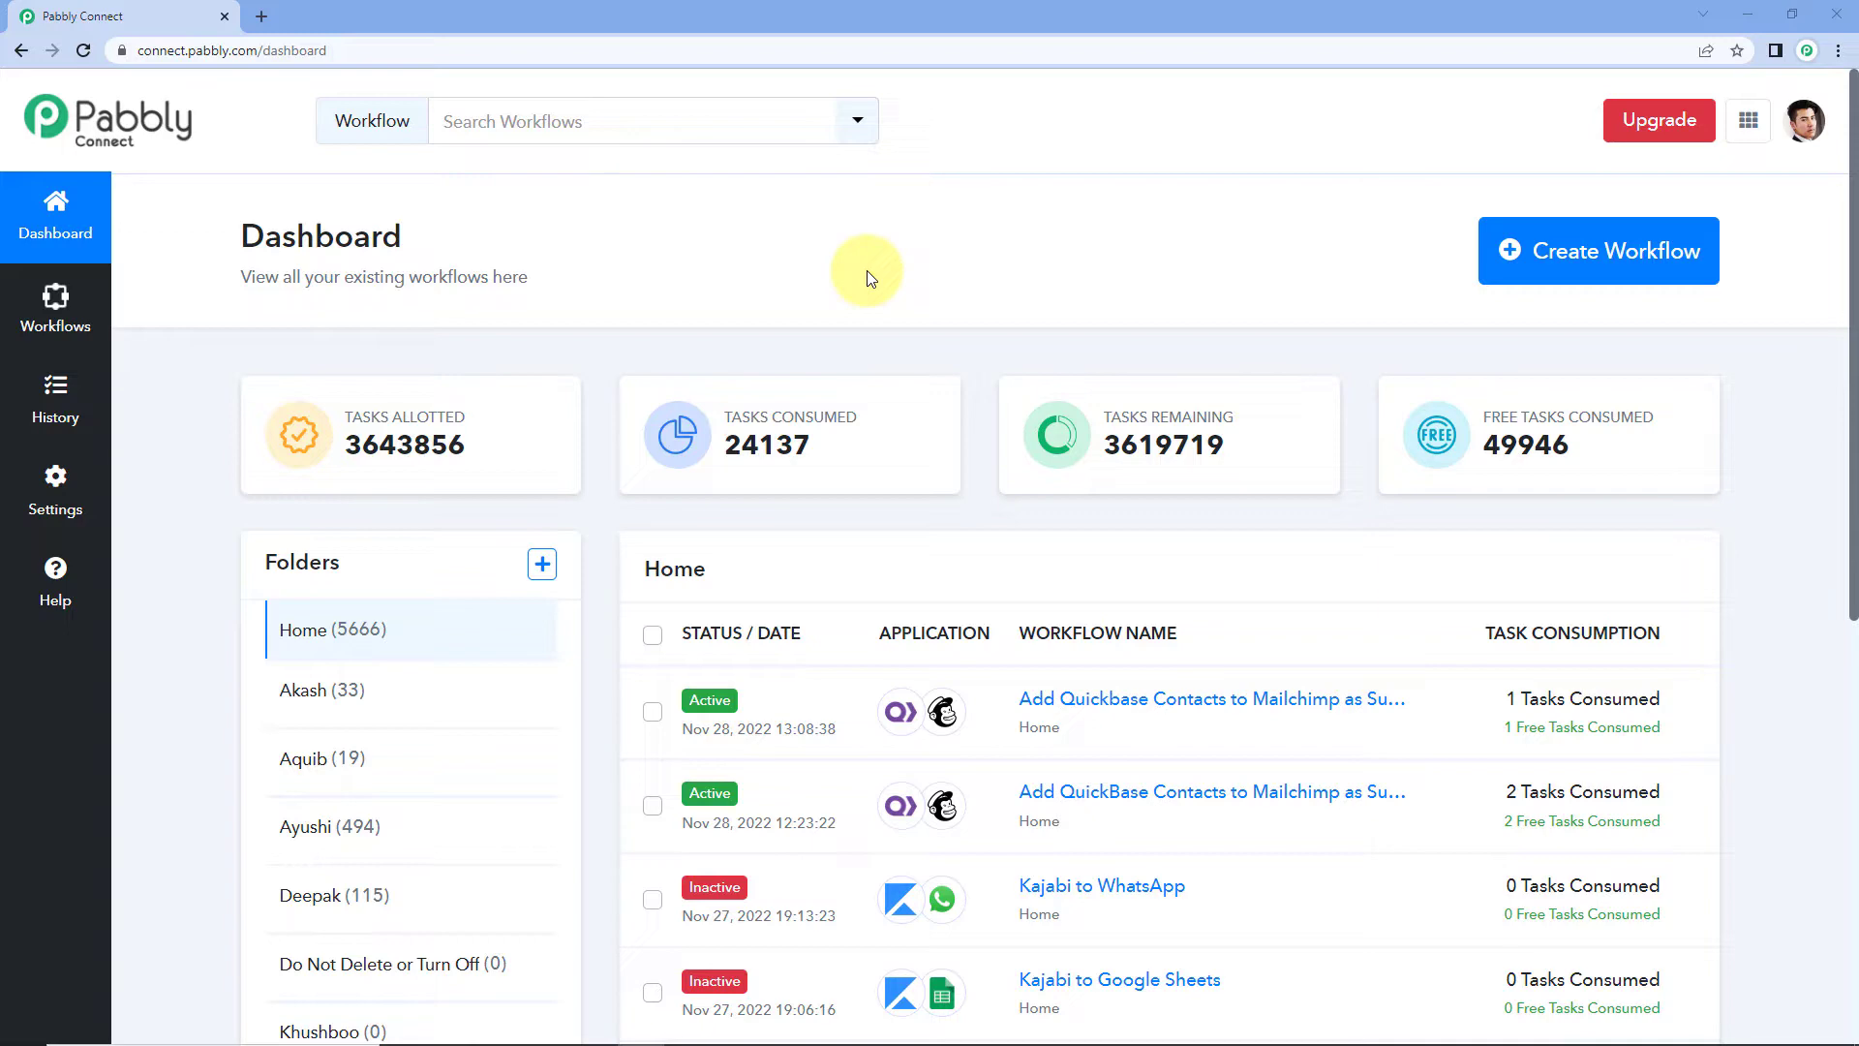
- Create a new workflow named 'Pabbly Connect Manager'
{"action": "left_click", "coordinate": [1579, 251]}
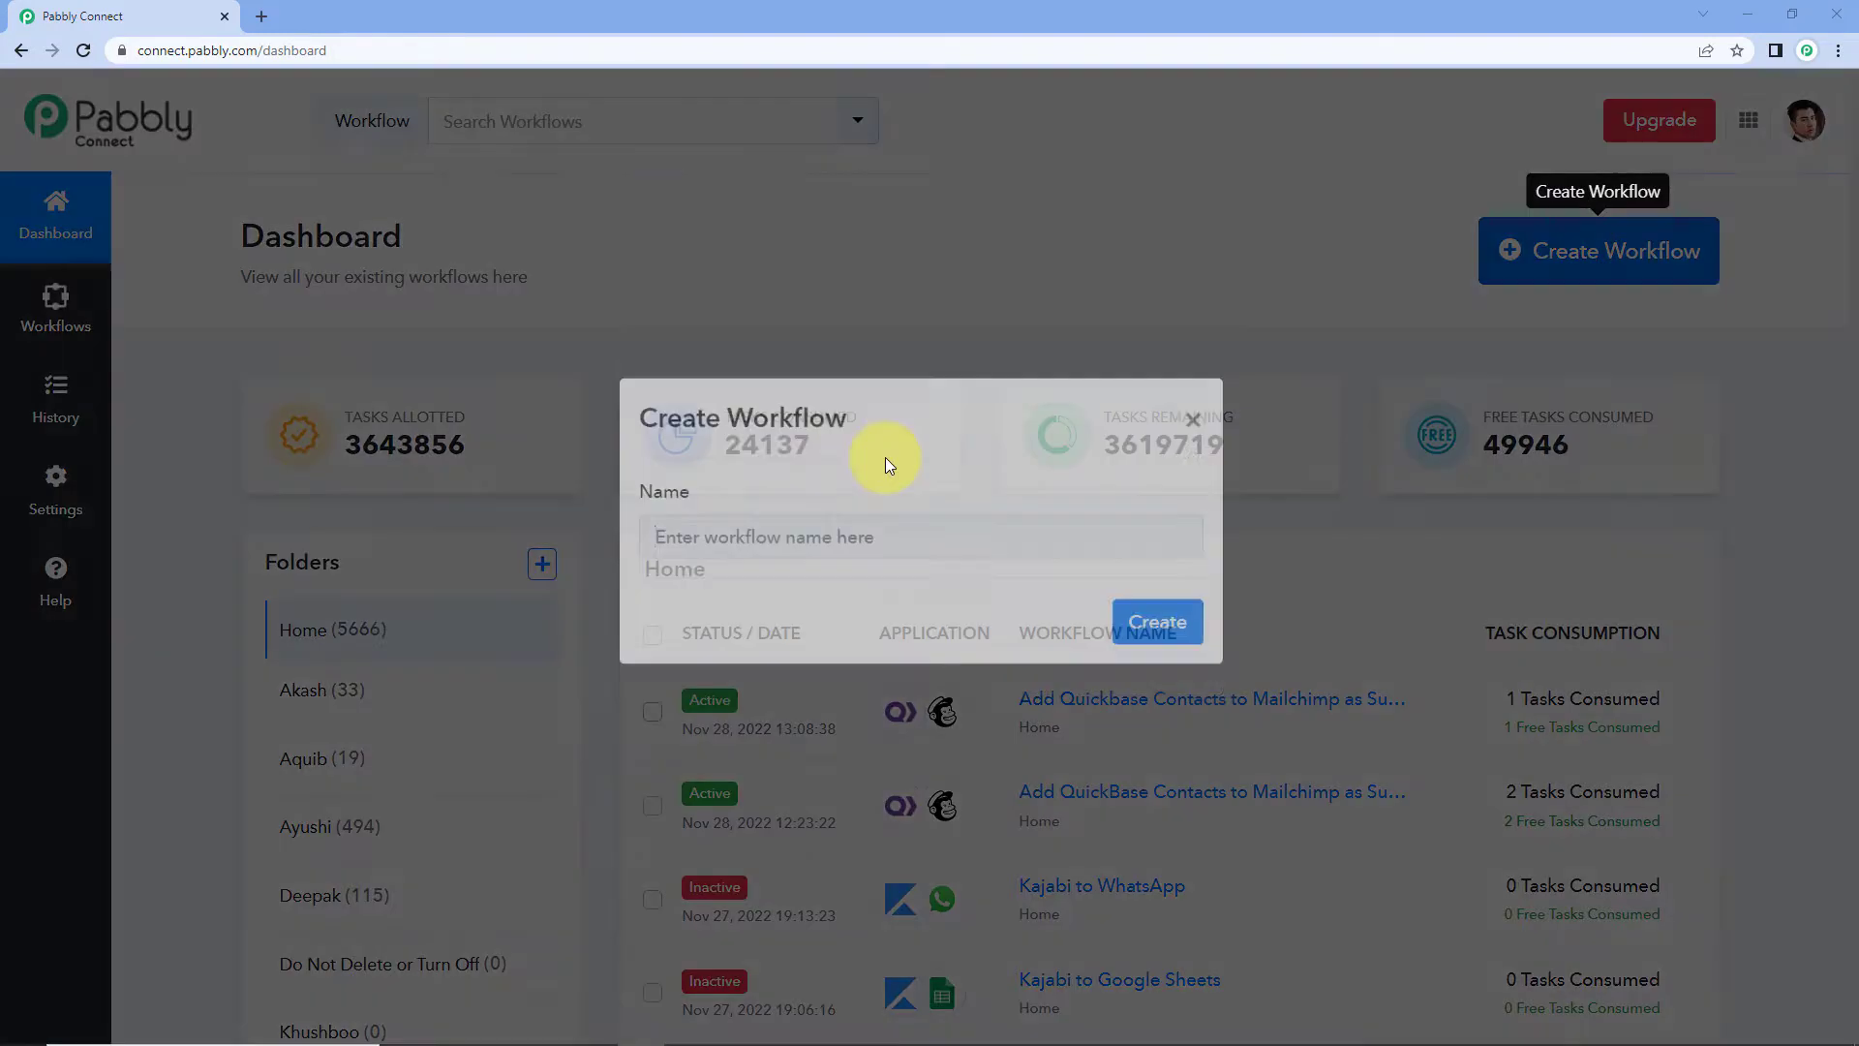
{"action": "type", "text": "Pabbly Connect Manager"}
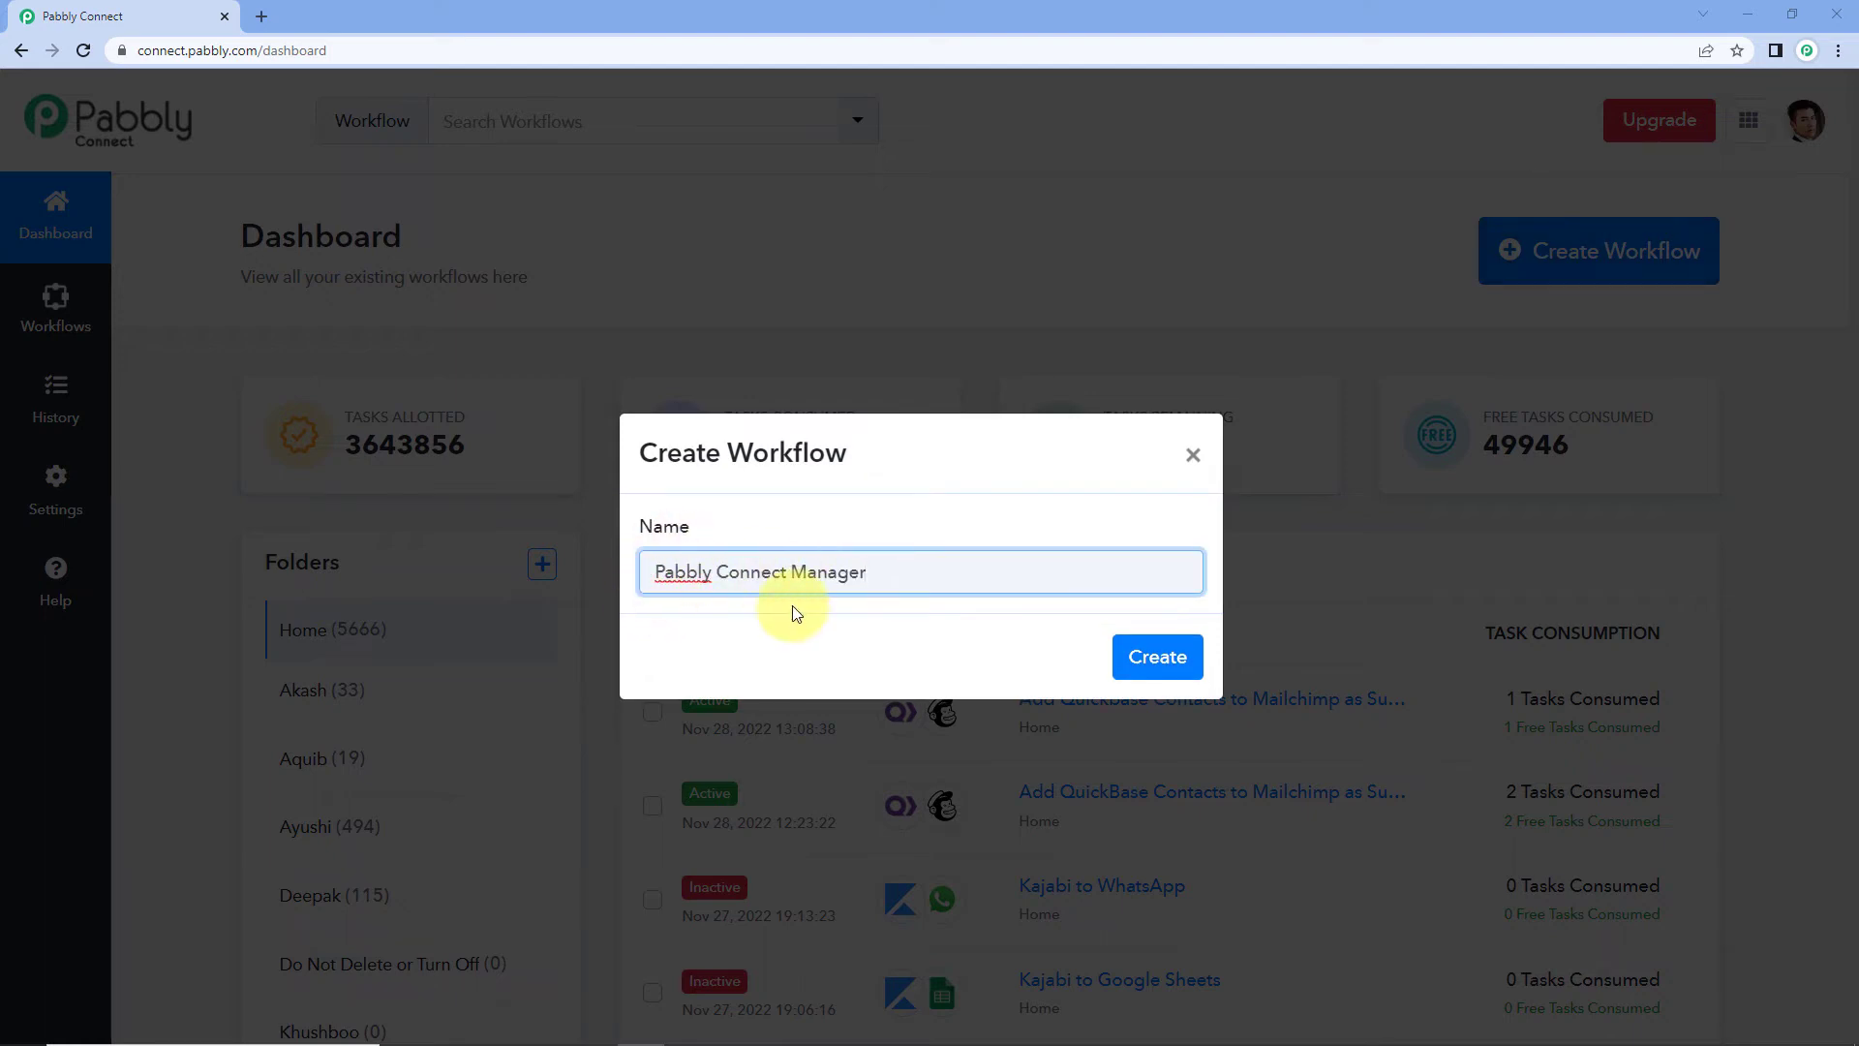
{"action": "left_click", "coordinate": [1187, 660]}
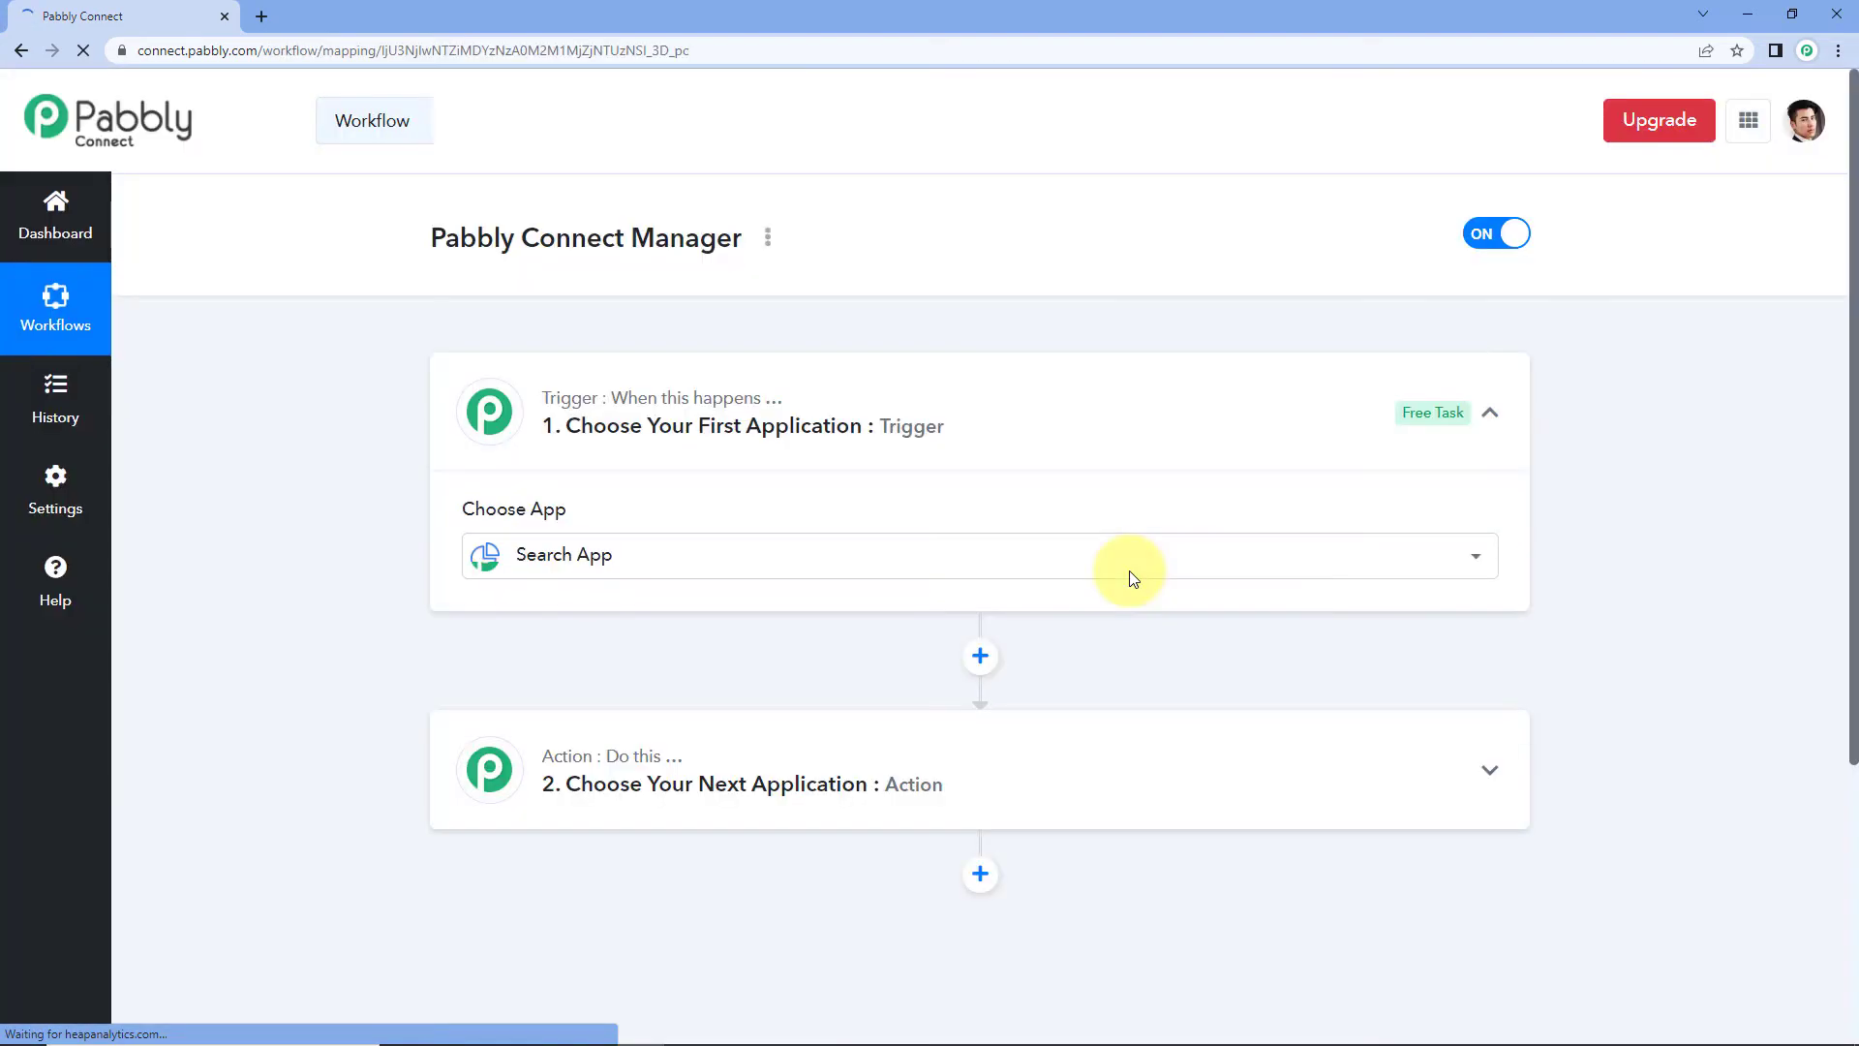
- Search 'Pabbly Conn' in the app list and pick Pabbly Connect Manager as the trigger app
{"action": "left_click", "coordinate": [1181, 575]}
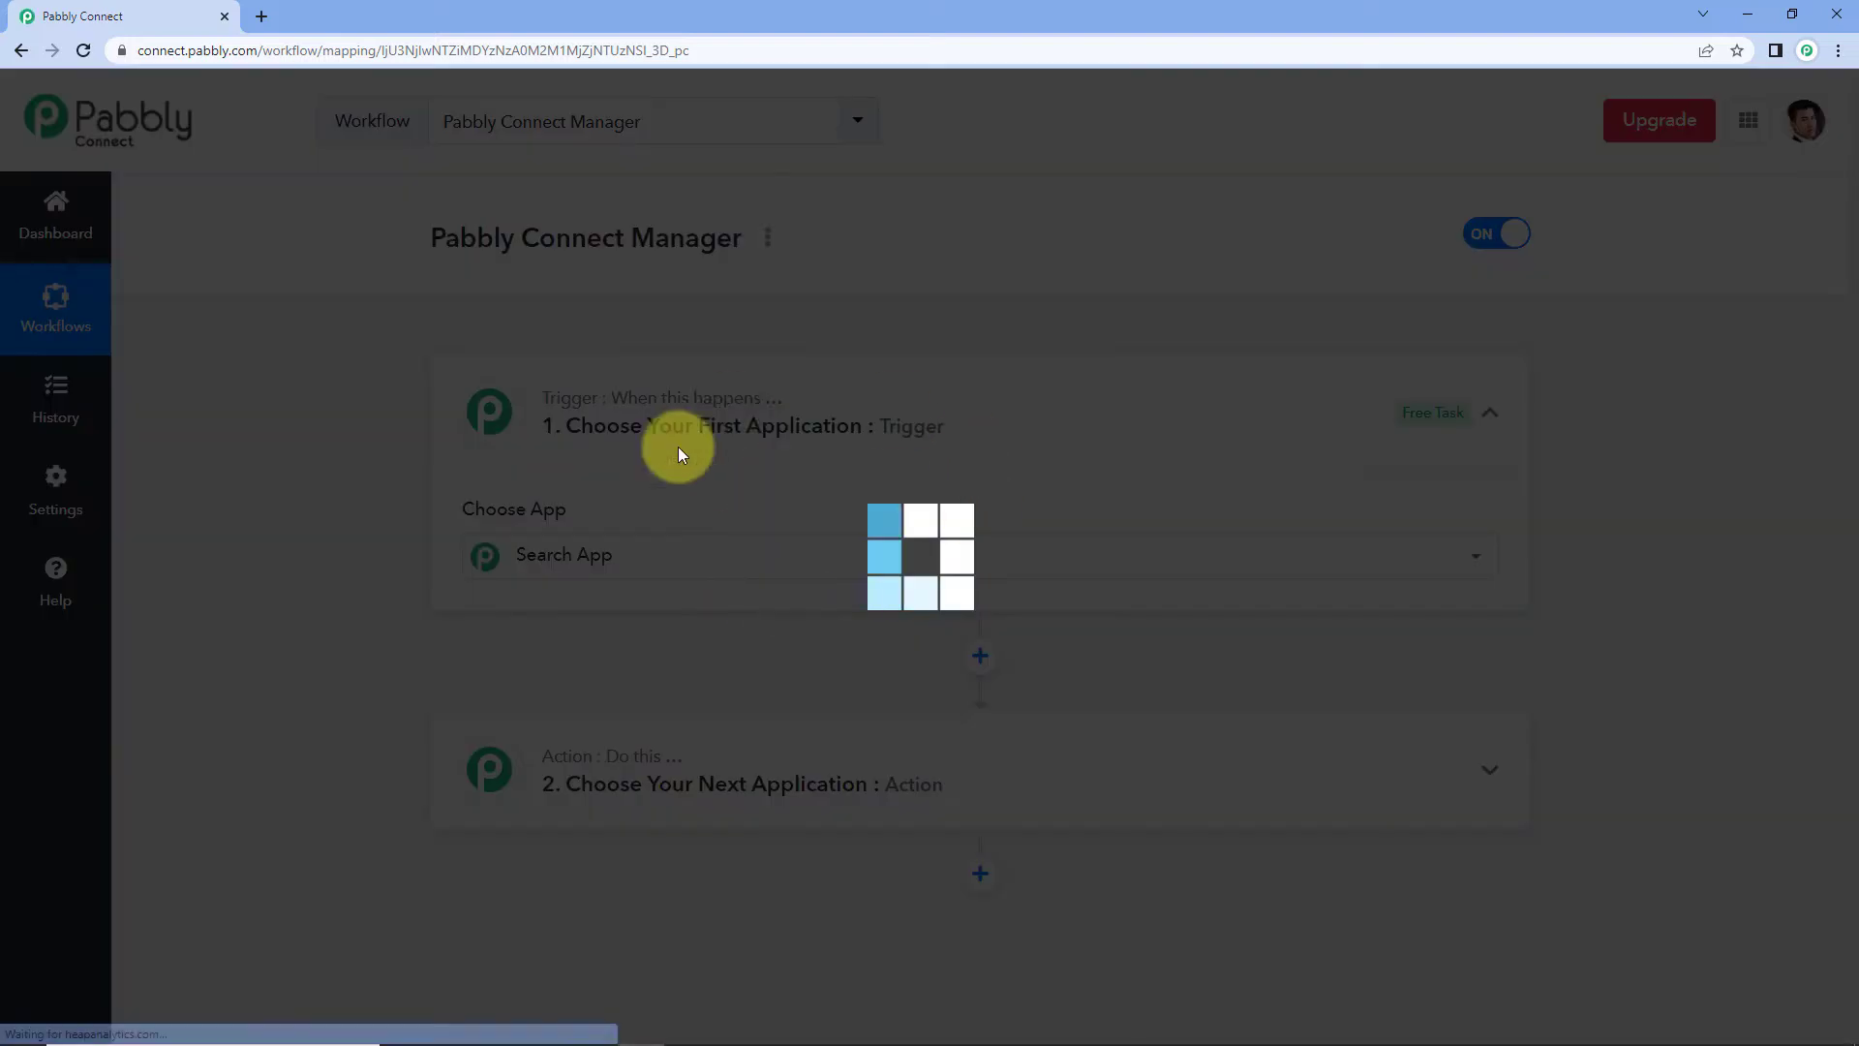
{"action": "scroll", "coordinate": [794, 445], "scroll_direction": "down", "scroll_amount": 1}
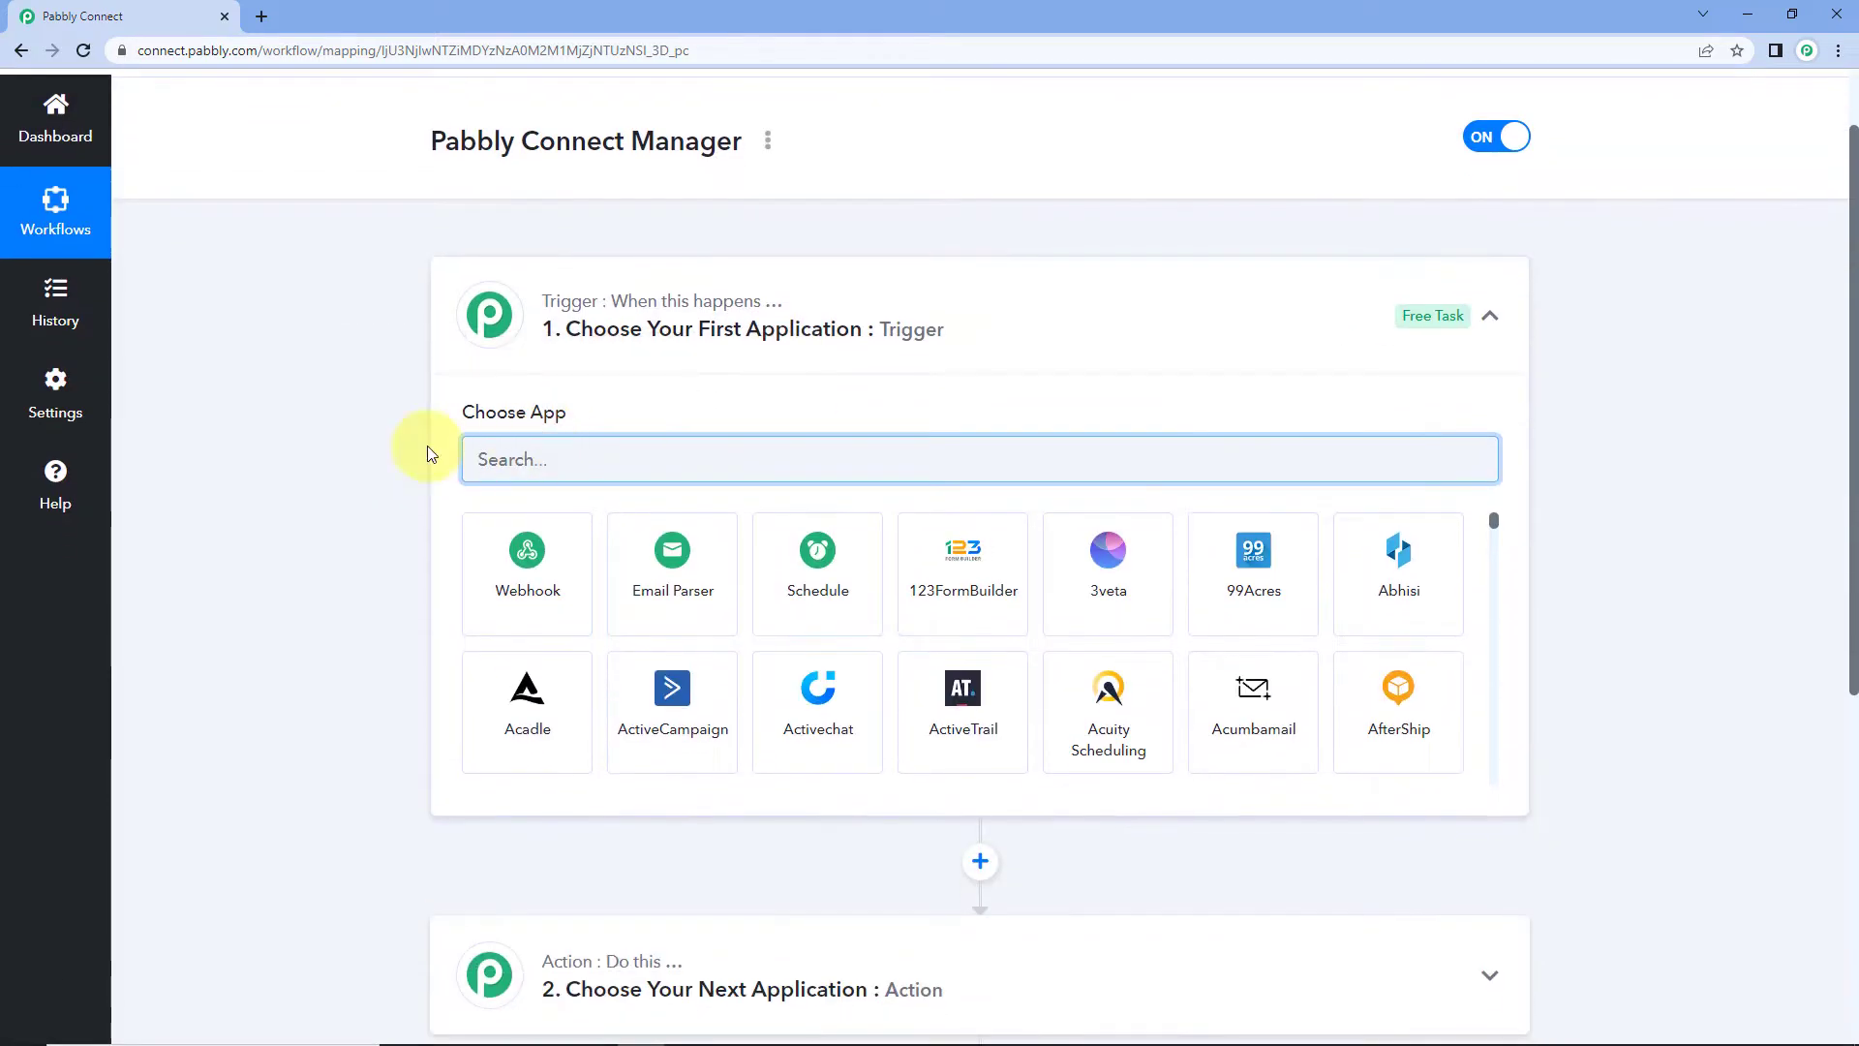
{"action": "type", "text": "Pabbly Conn"}
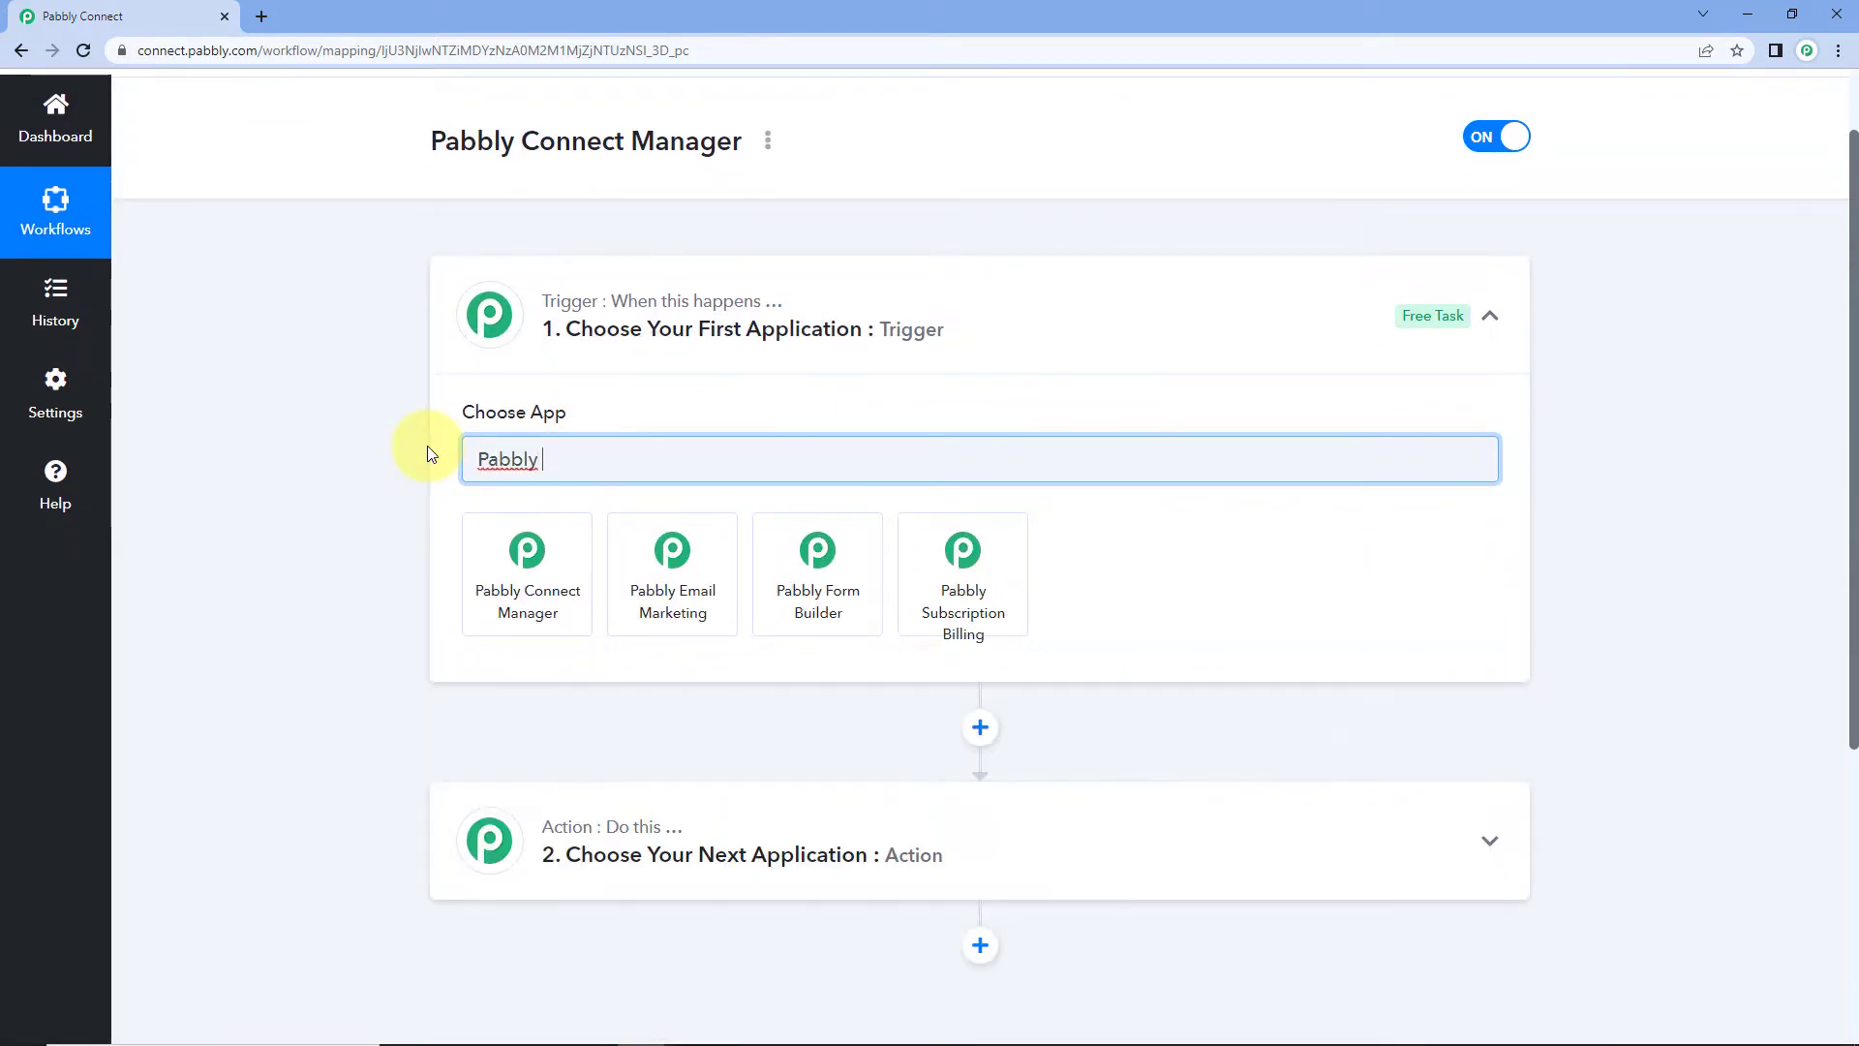
{"action": "left_click", "coordinate": [566, 551]}
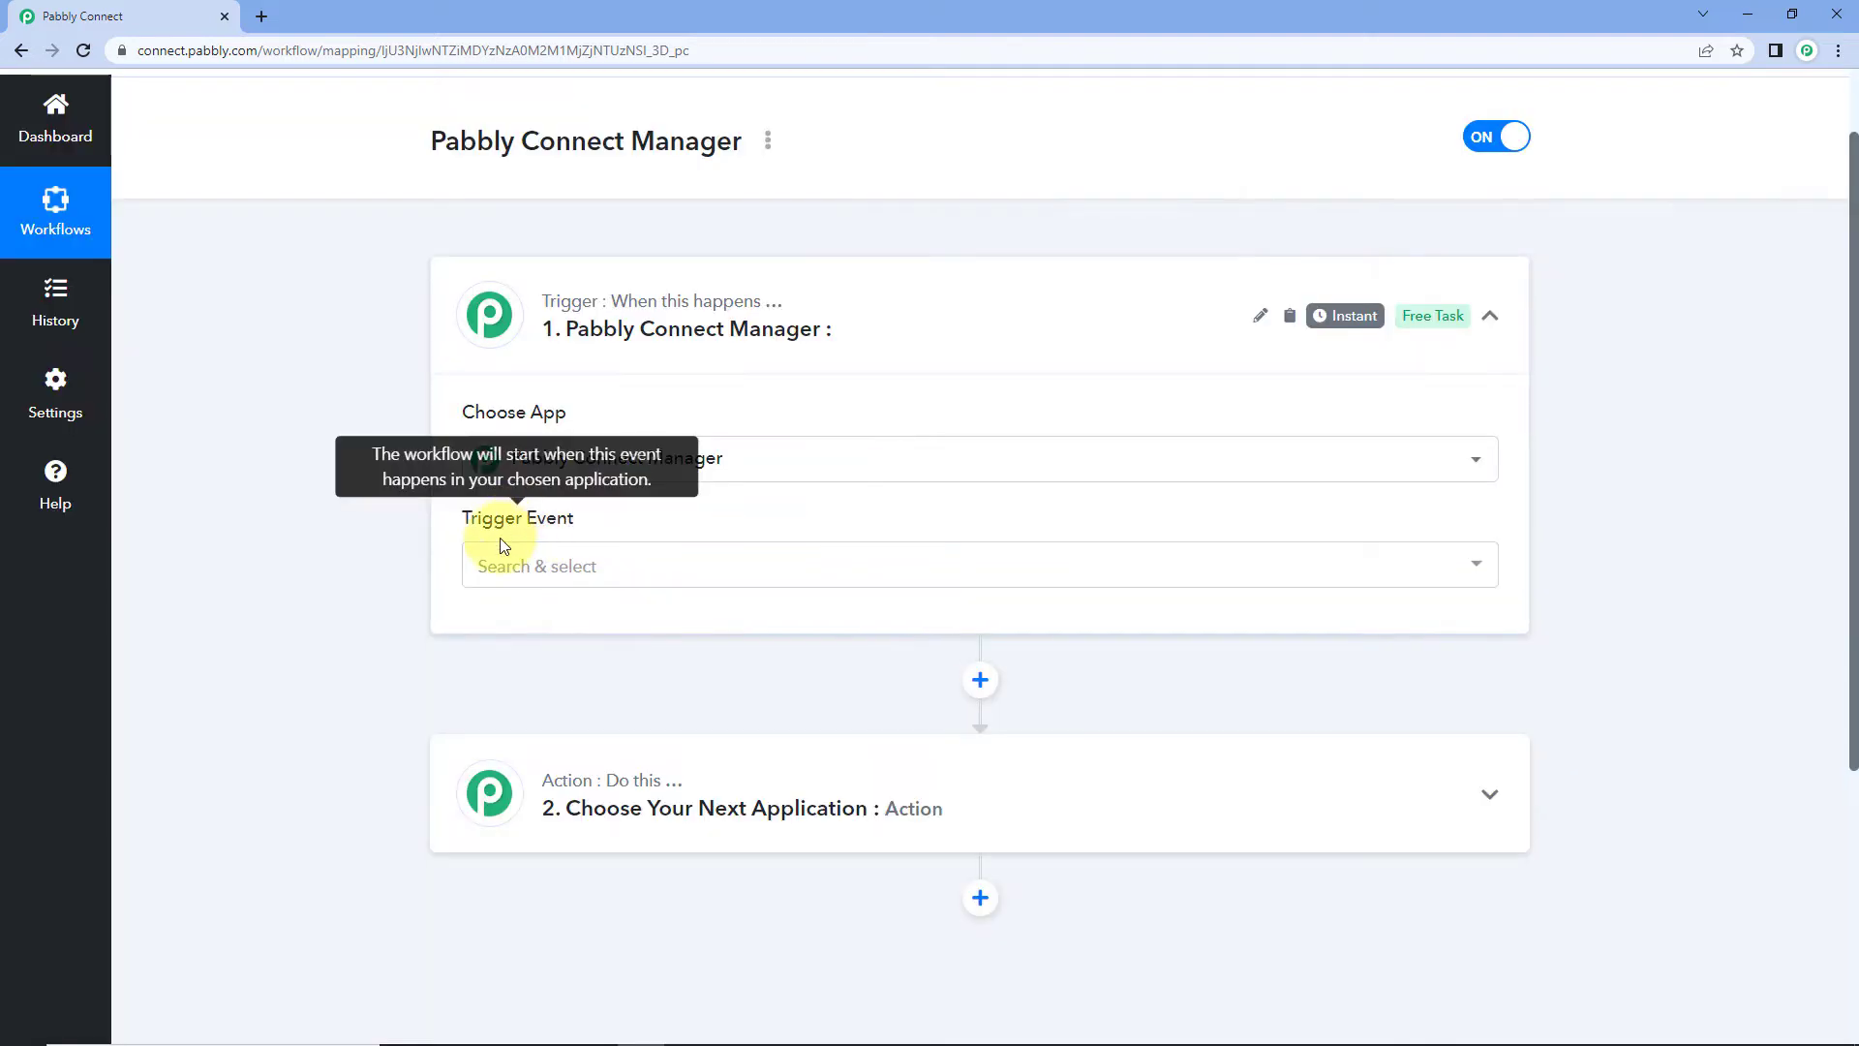
- List the trigger events New Workflow Error, Task Usage Limit Reached and Task Usage Limit Exhausted
{"action": "left_click", "coordinate": [635, 573]}
{"action": "scroll", "coordinate": [317, 548], "scroll_direction": "down", "scroll_amount": 2}
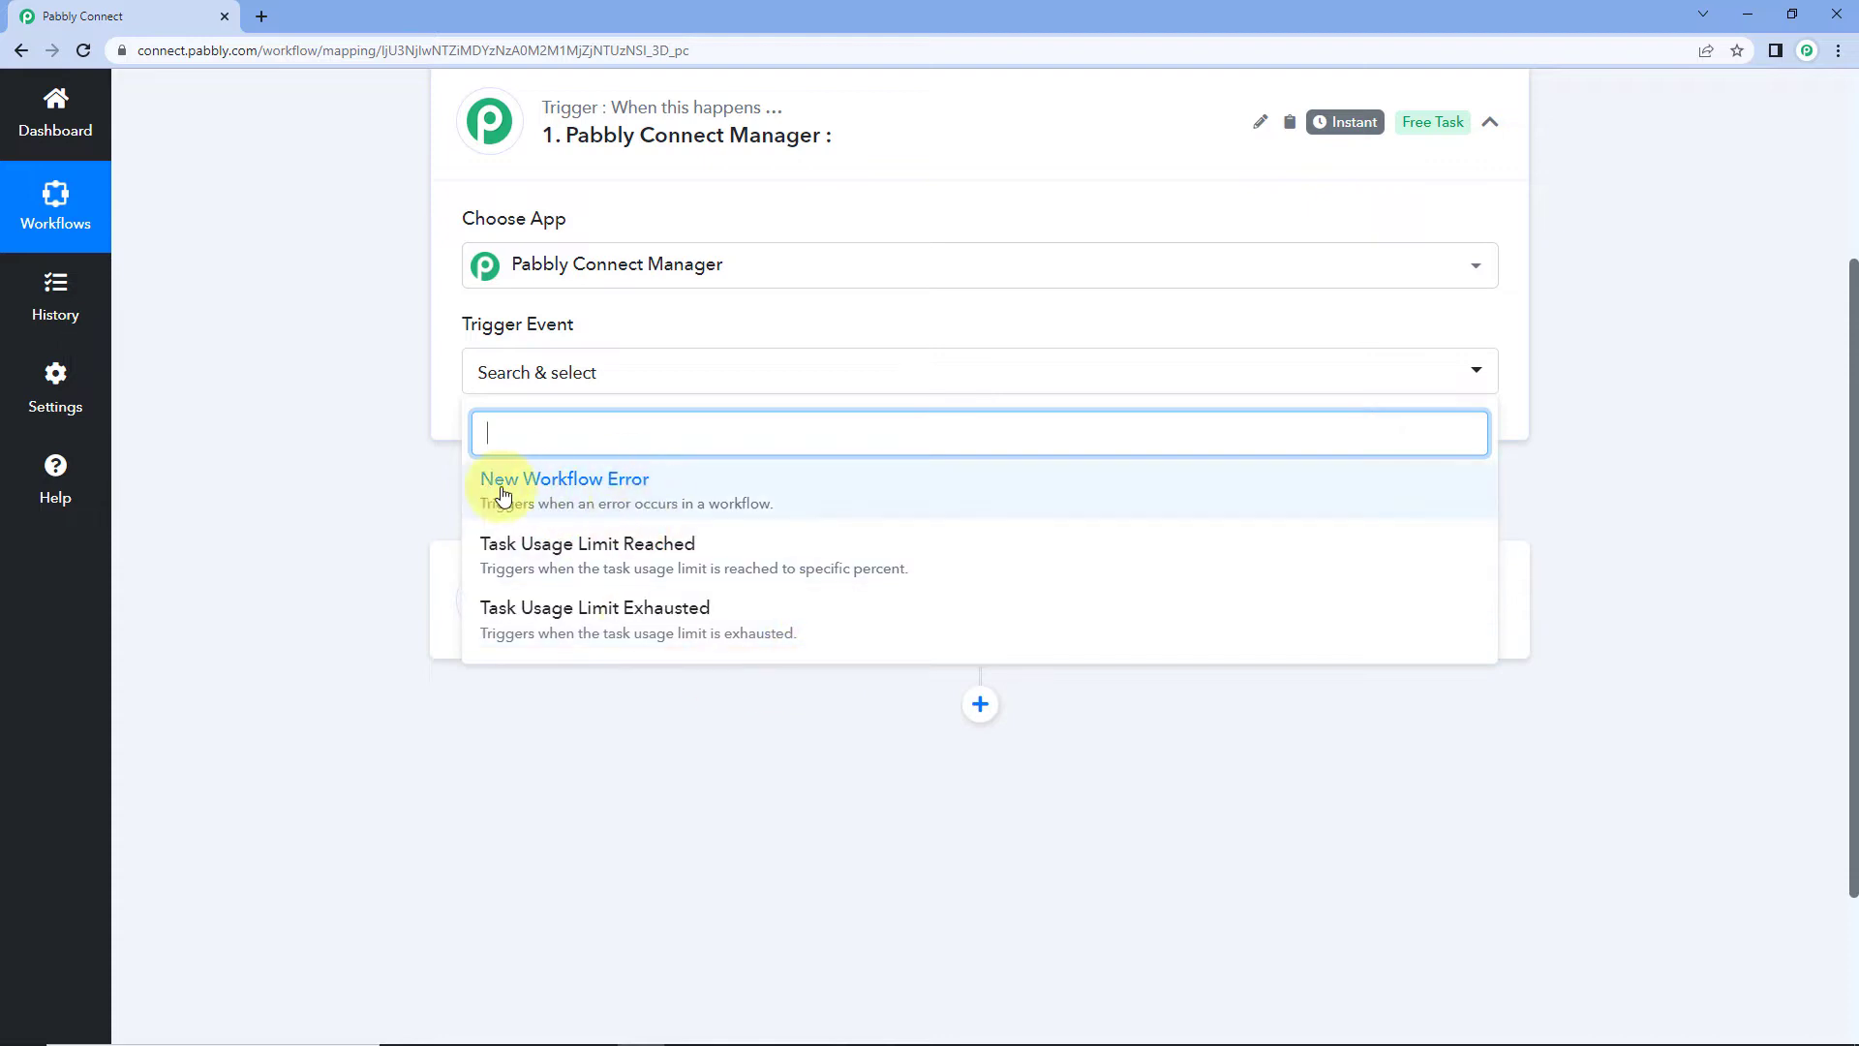
- Set New Workflow Error as the trigger event, copy its webhook URL, and open account settings separately
{"action": "left_click", "coordinate": [697, 491]}
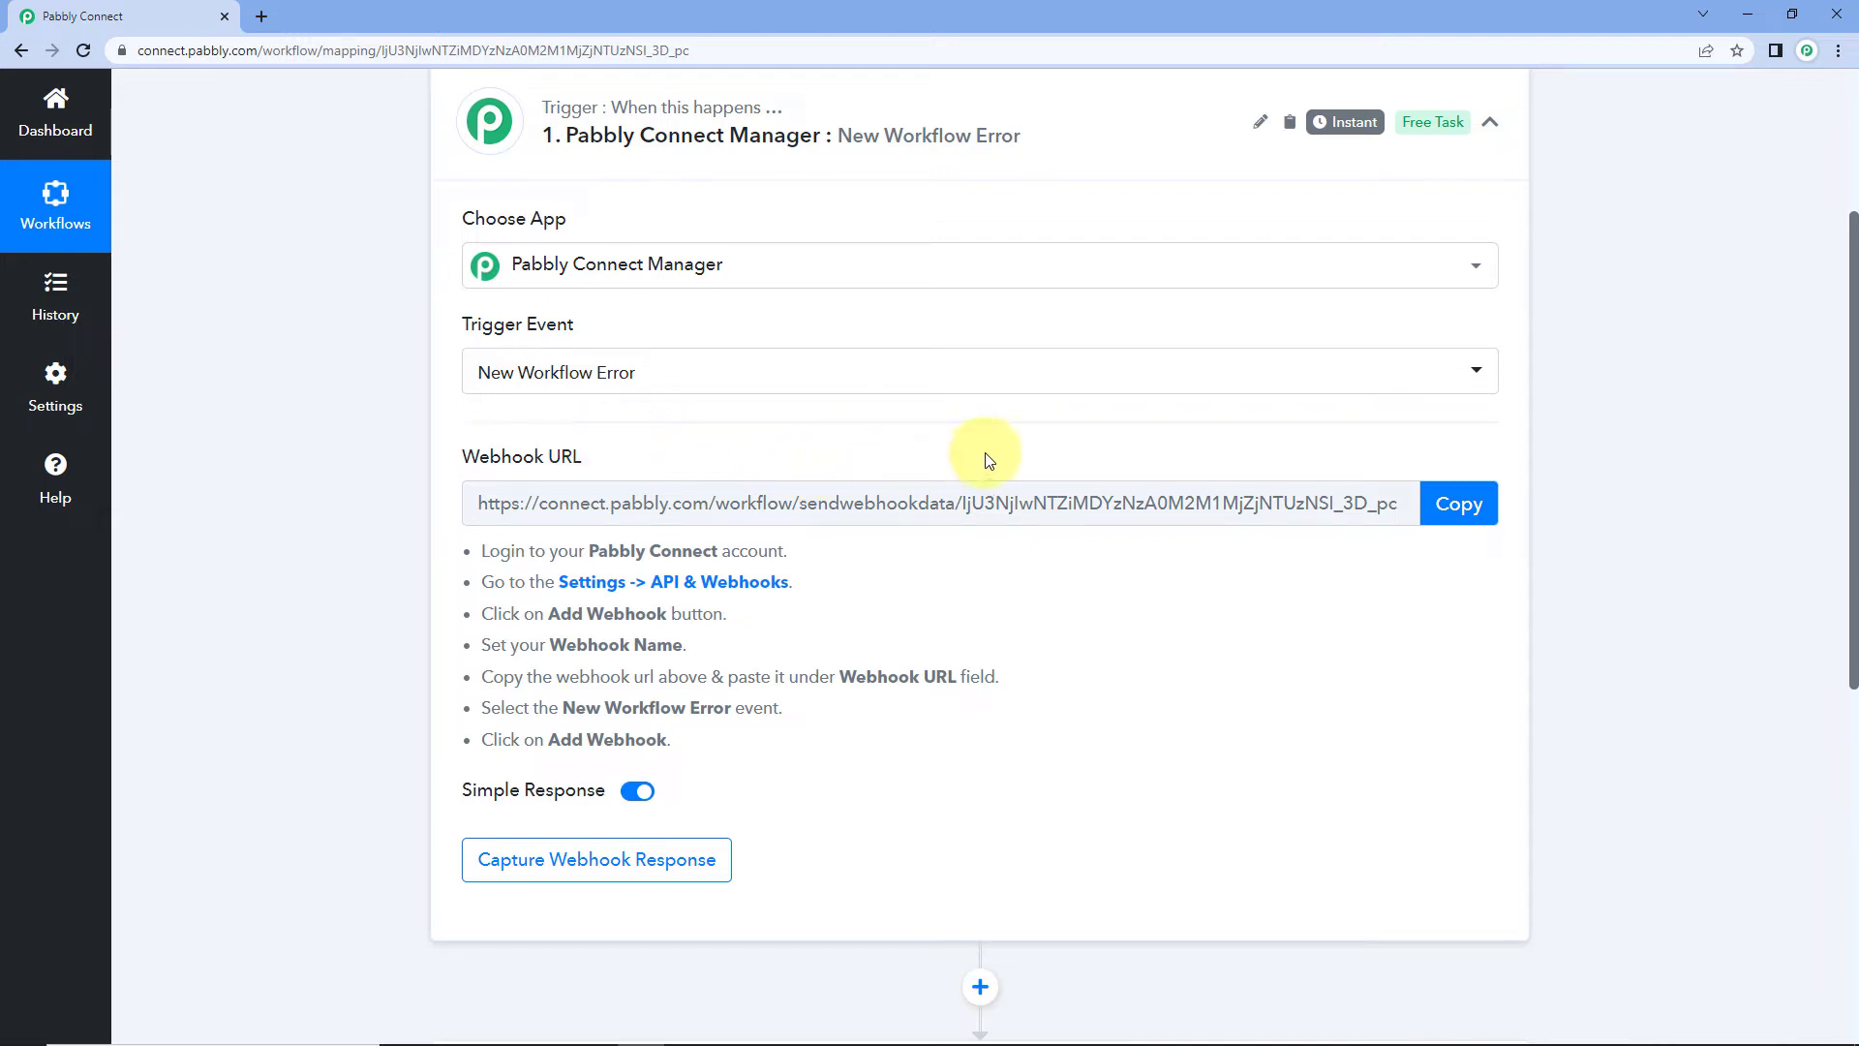
{"action": "left_click", "coordinate": [1488, 500]}
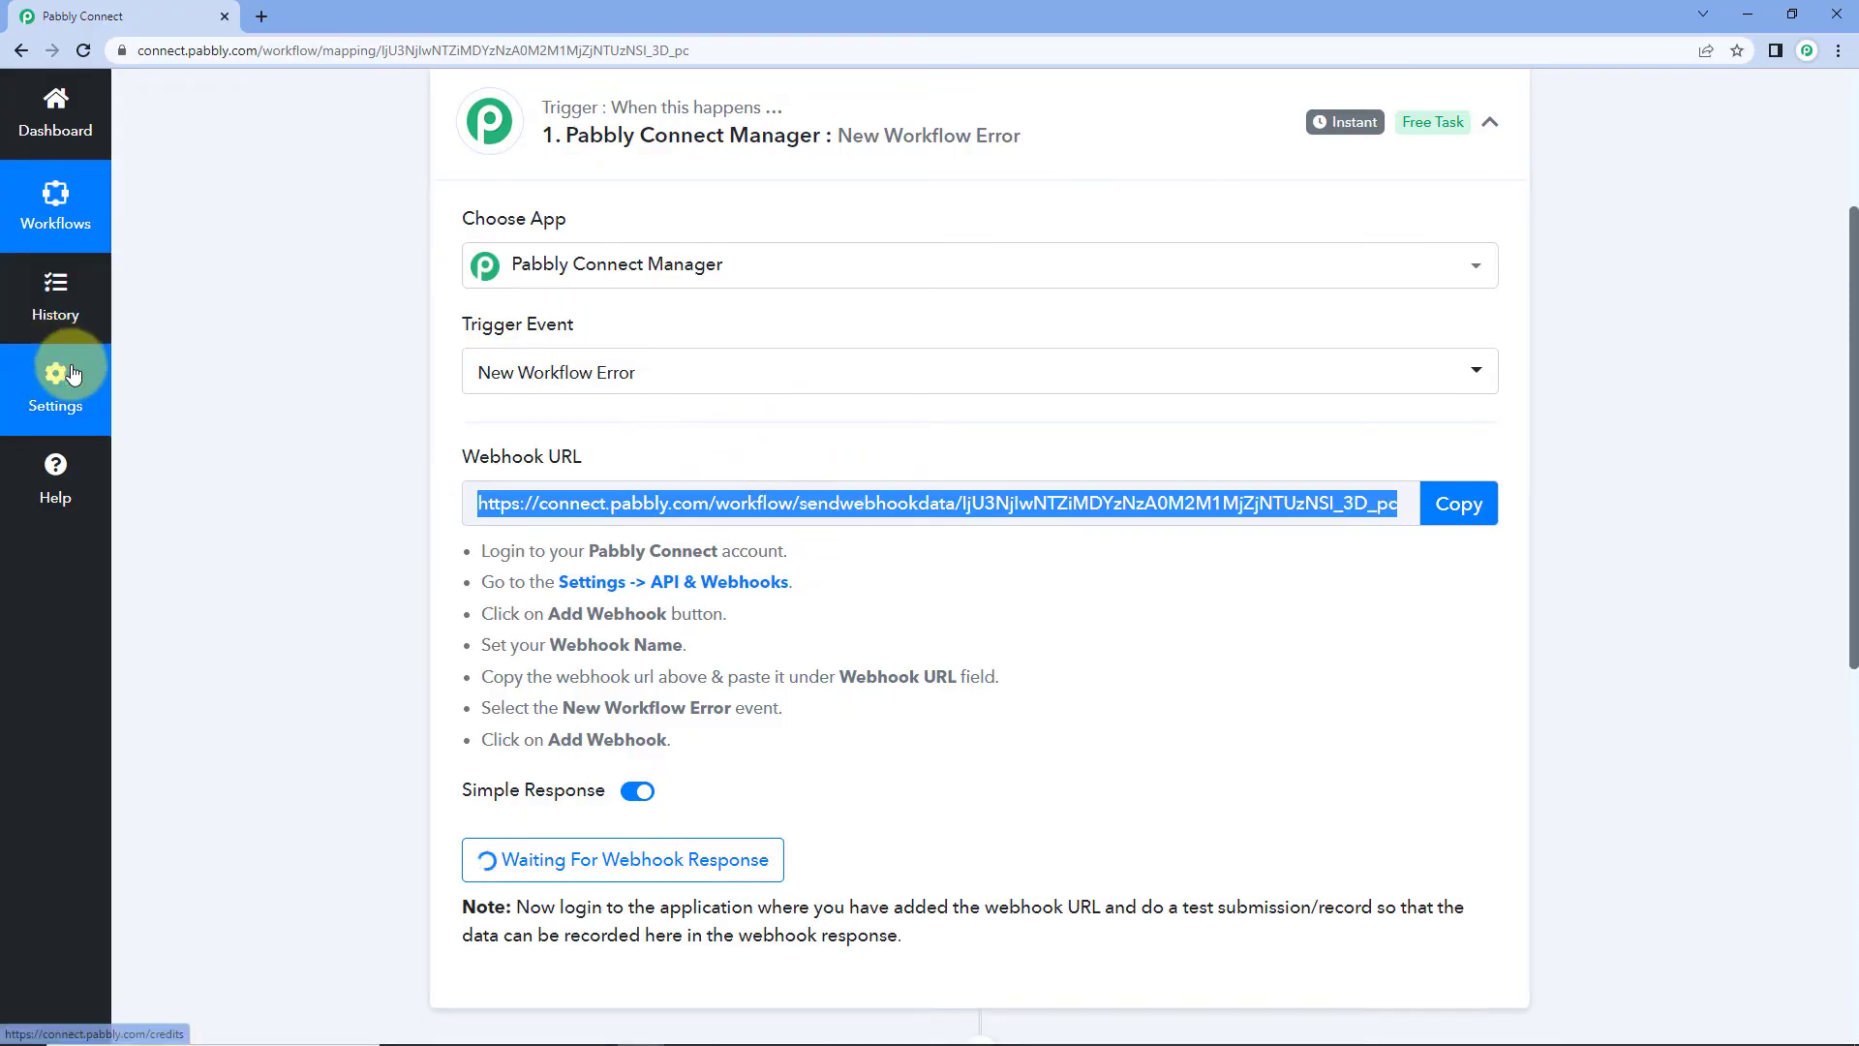
{"action": "right_click", "coordinate": [105, 376]}
{"action": "left_click", "coordinate": [107, 380]}
- Go to the API & Webhooks settings in the new tab and start adding a webhook
{"action": "left_click", "coordinate": [319, 17]}
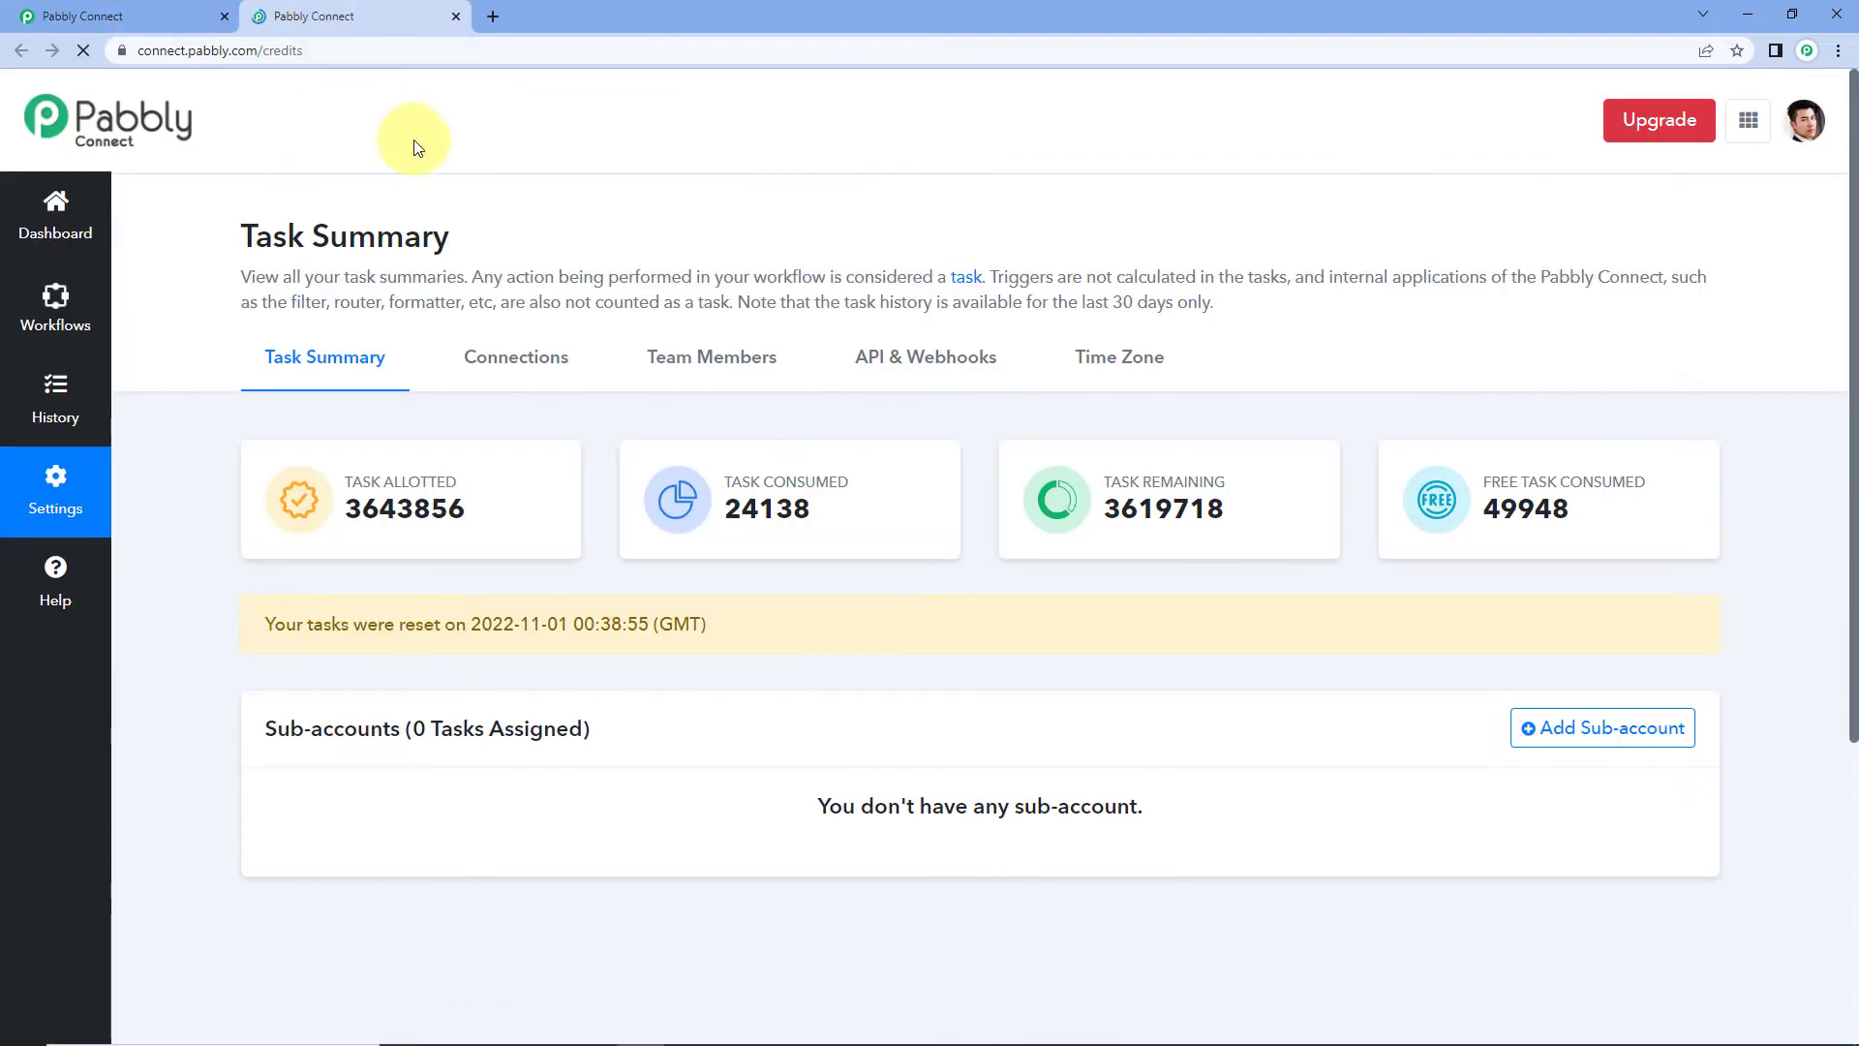
{"action": "left_click", "coordinate": [915, 366]}
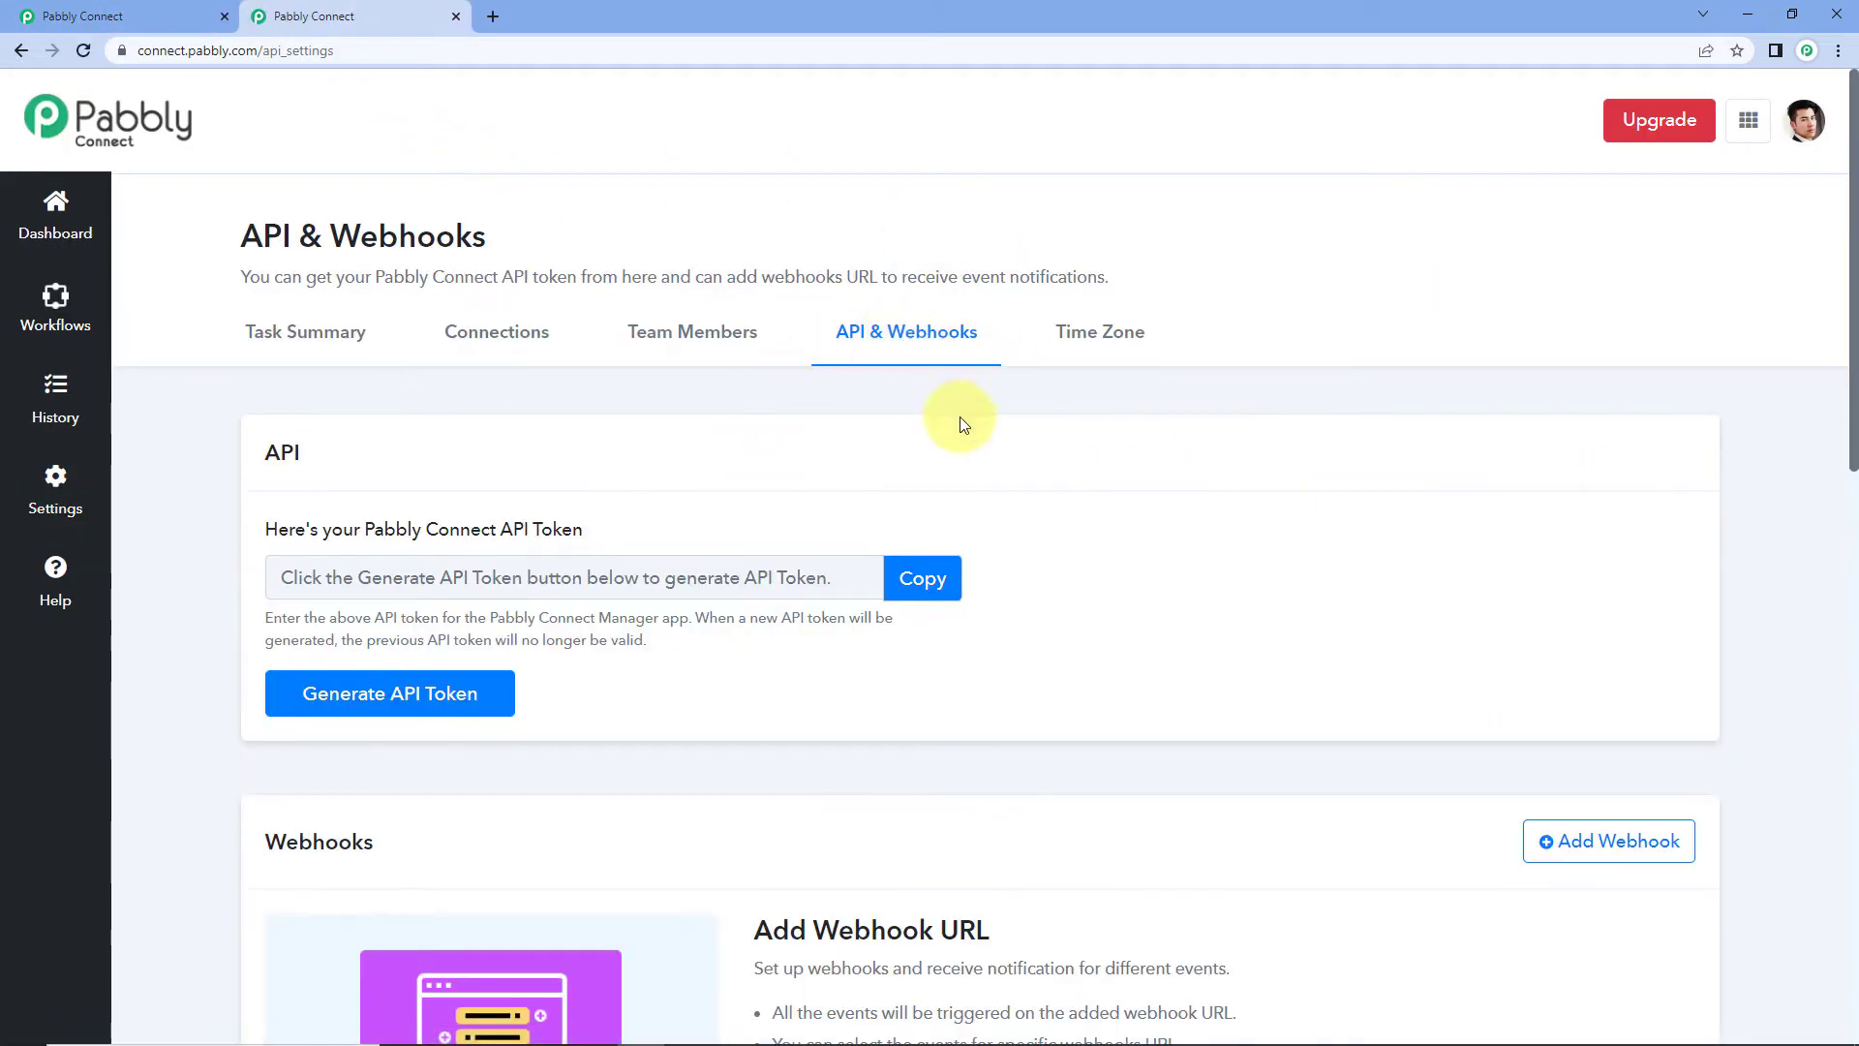
{"action": "scroll", "coordinate": [1003, 414], "scroll_direction": "down", "scroll_amount": 2}
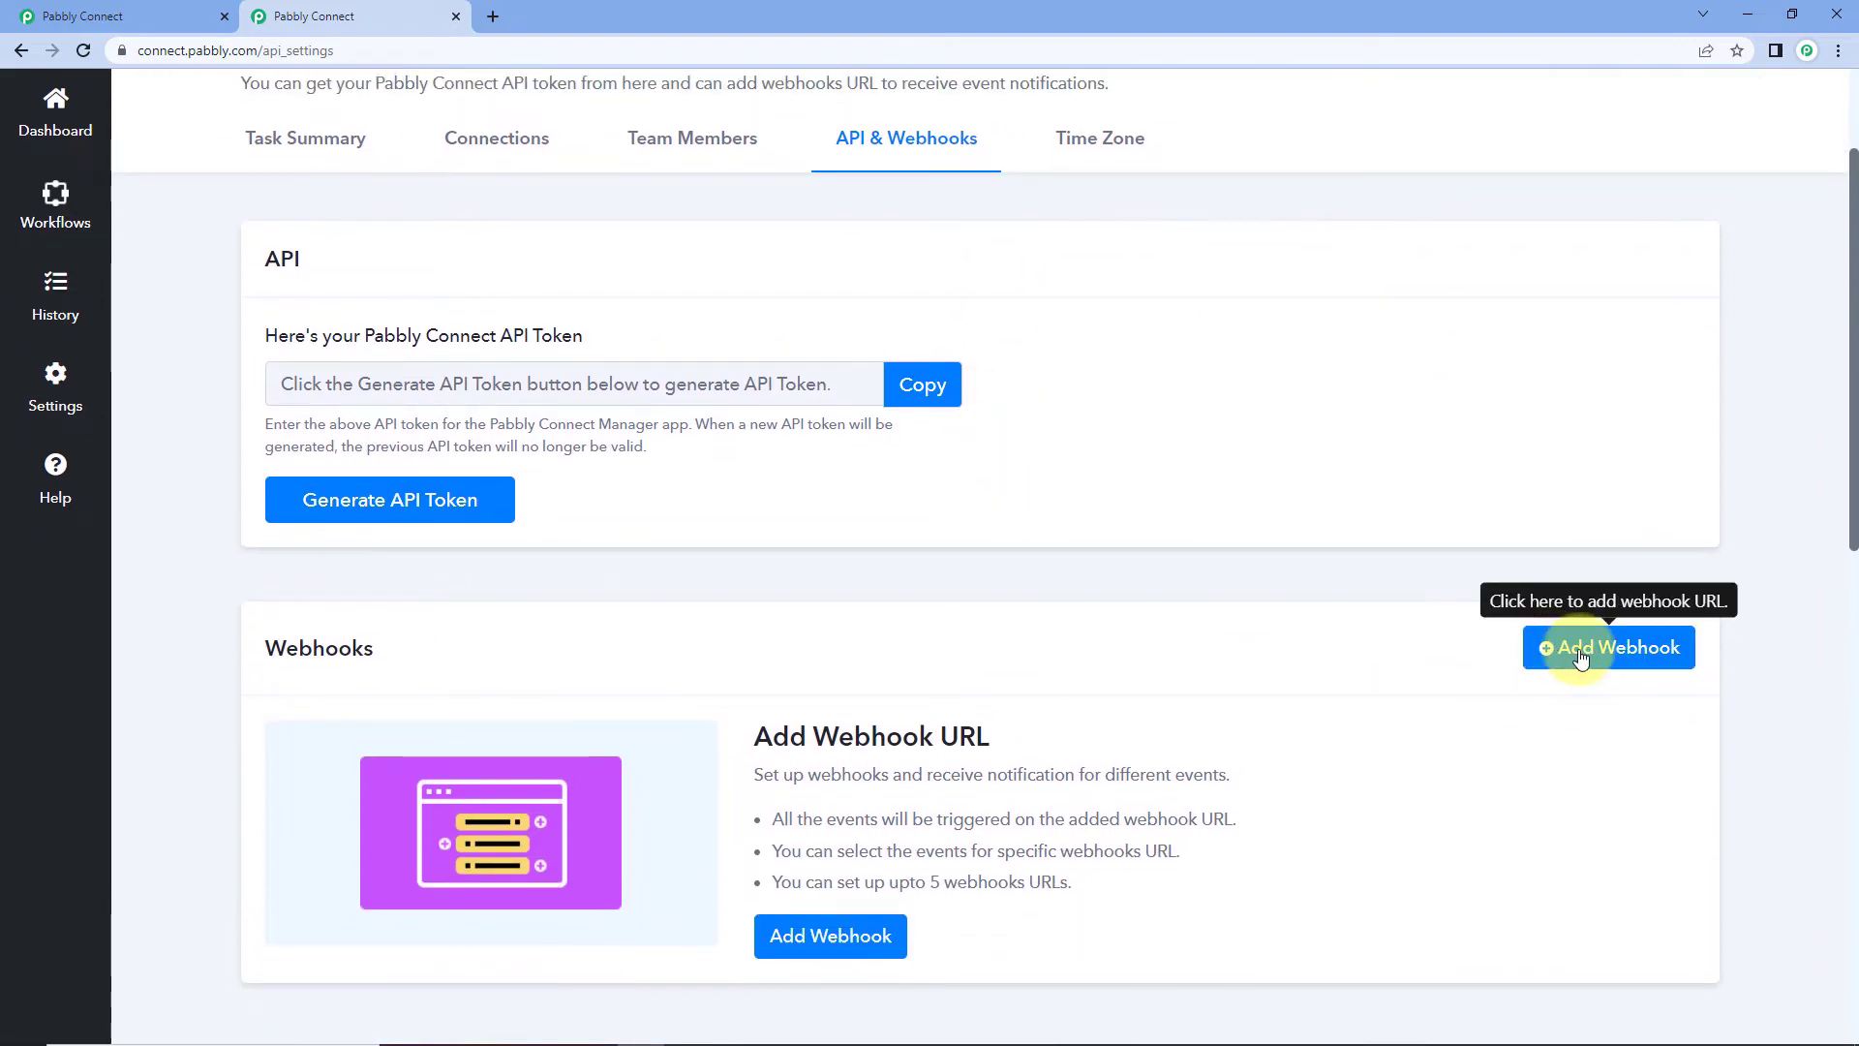
{"action": "left_click", "coordinate": [1581, 649]}
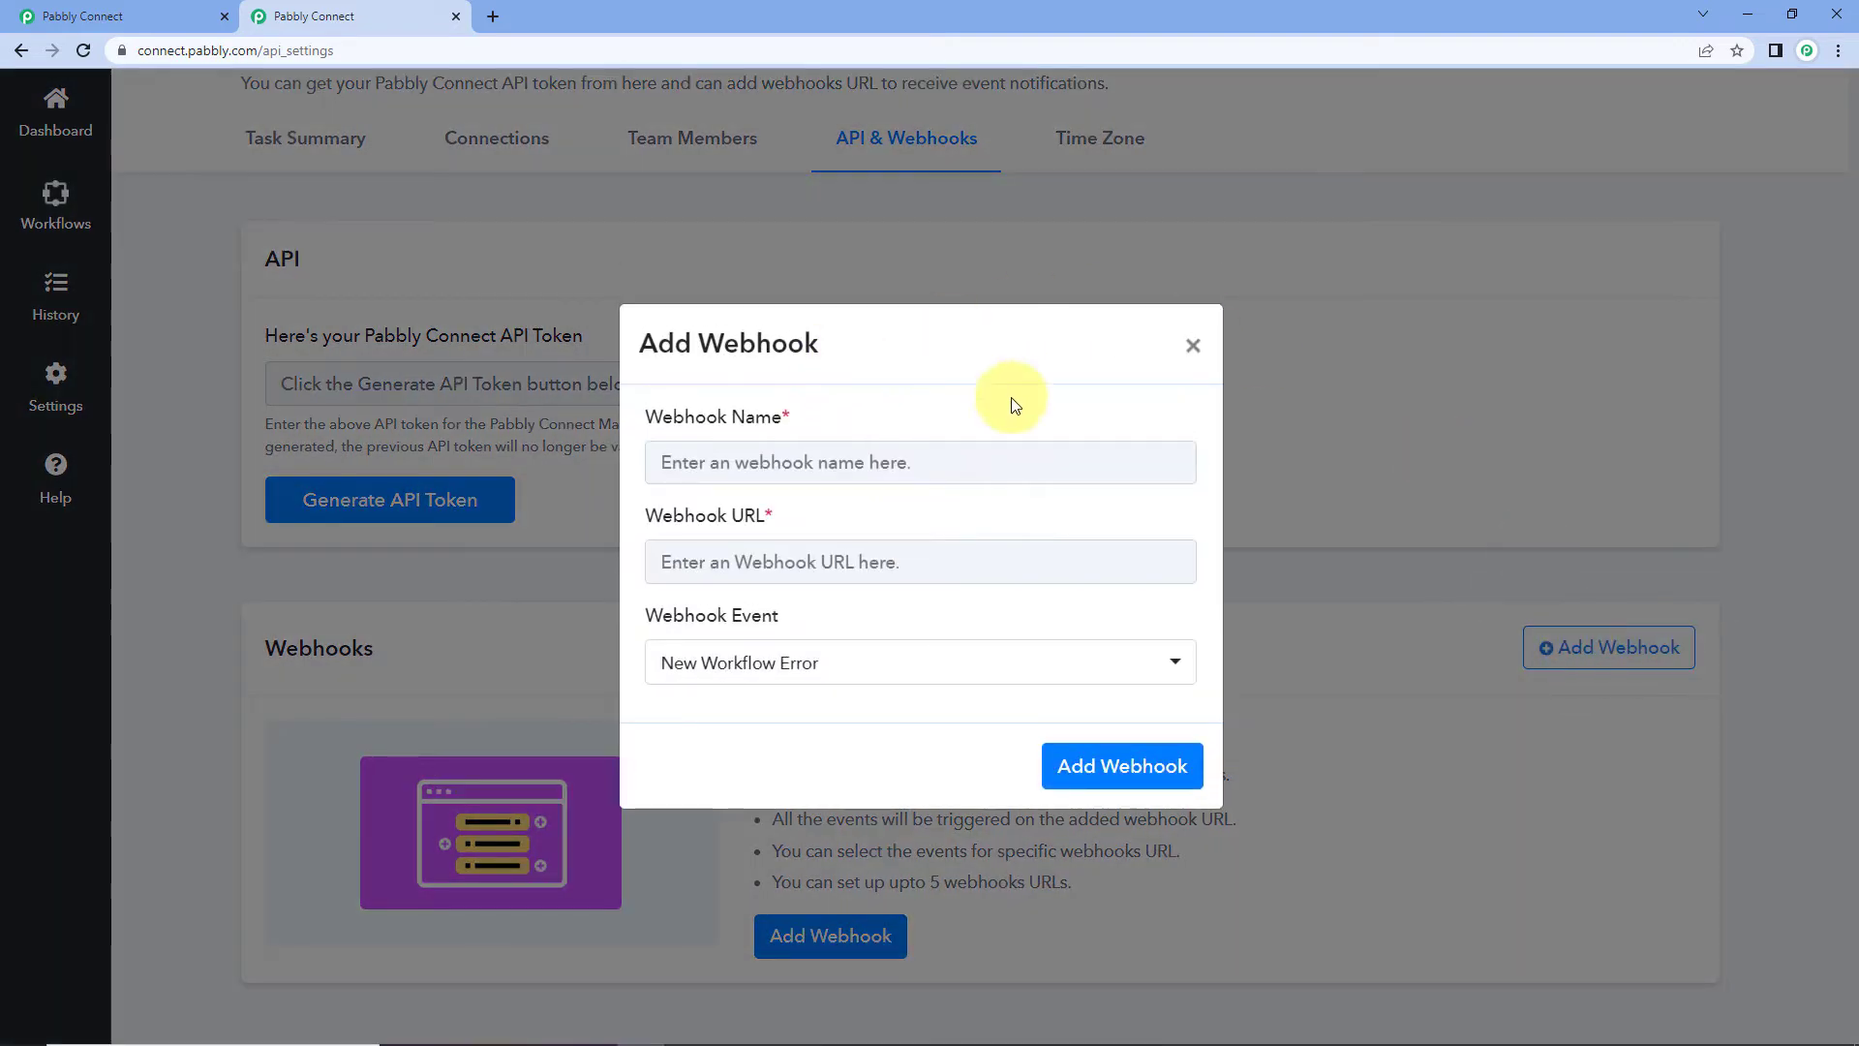
- Save webhook 'Demo' with the pasted workflow URL for the New Workflow Error event
{"action": "left_click", "coordinate": [747, 460]}
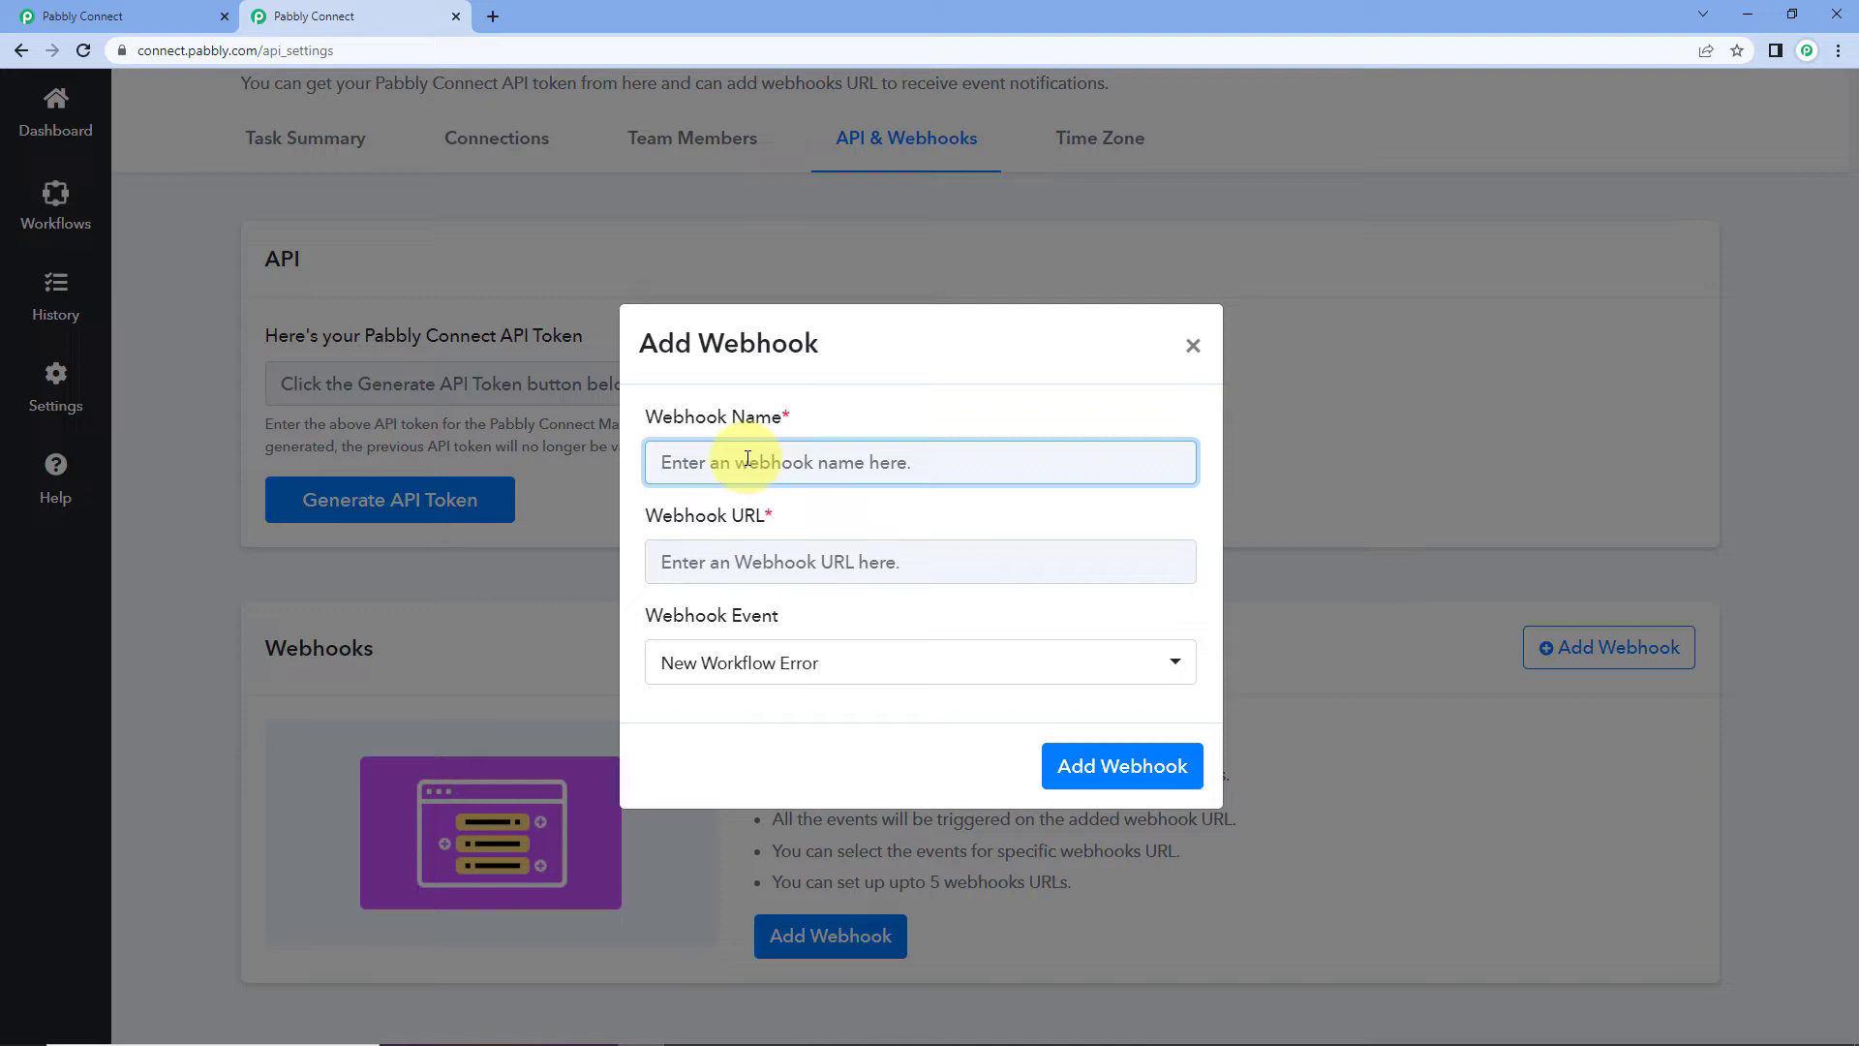
{"action": "type", "text": "Demo"}
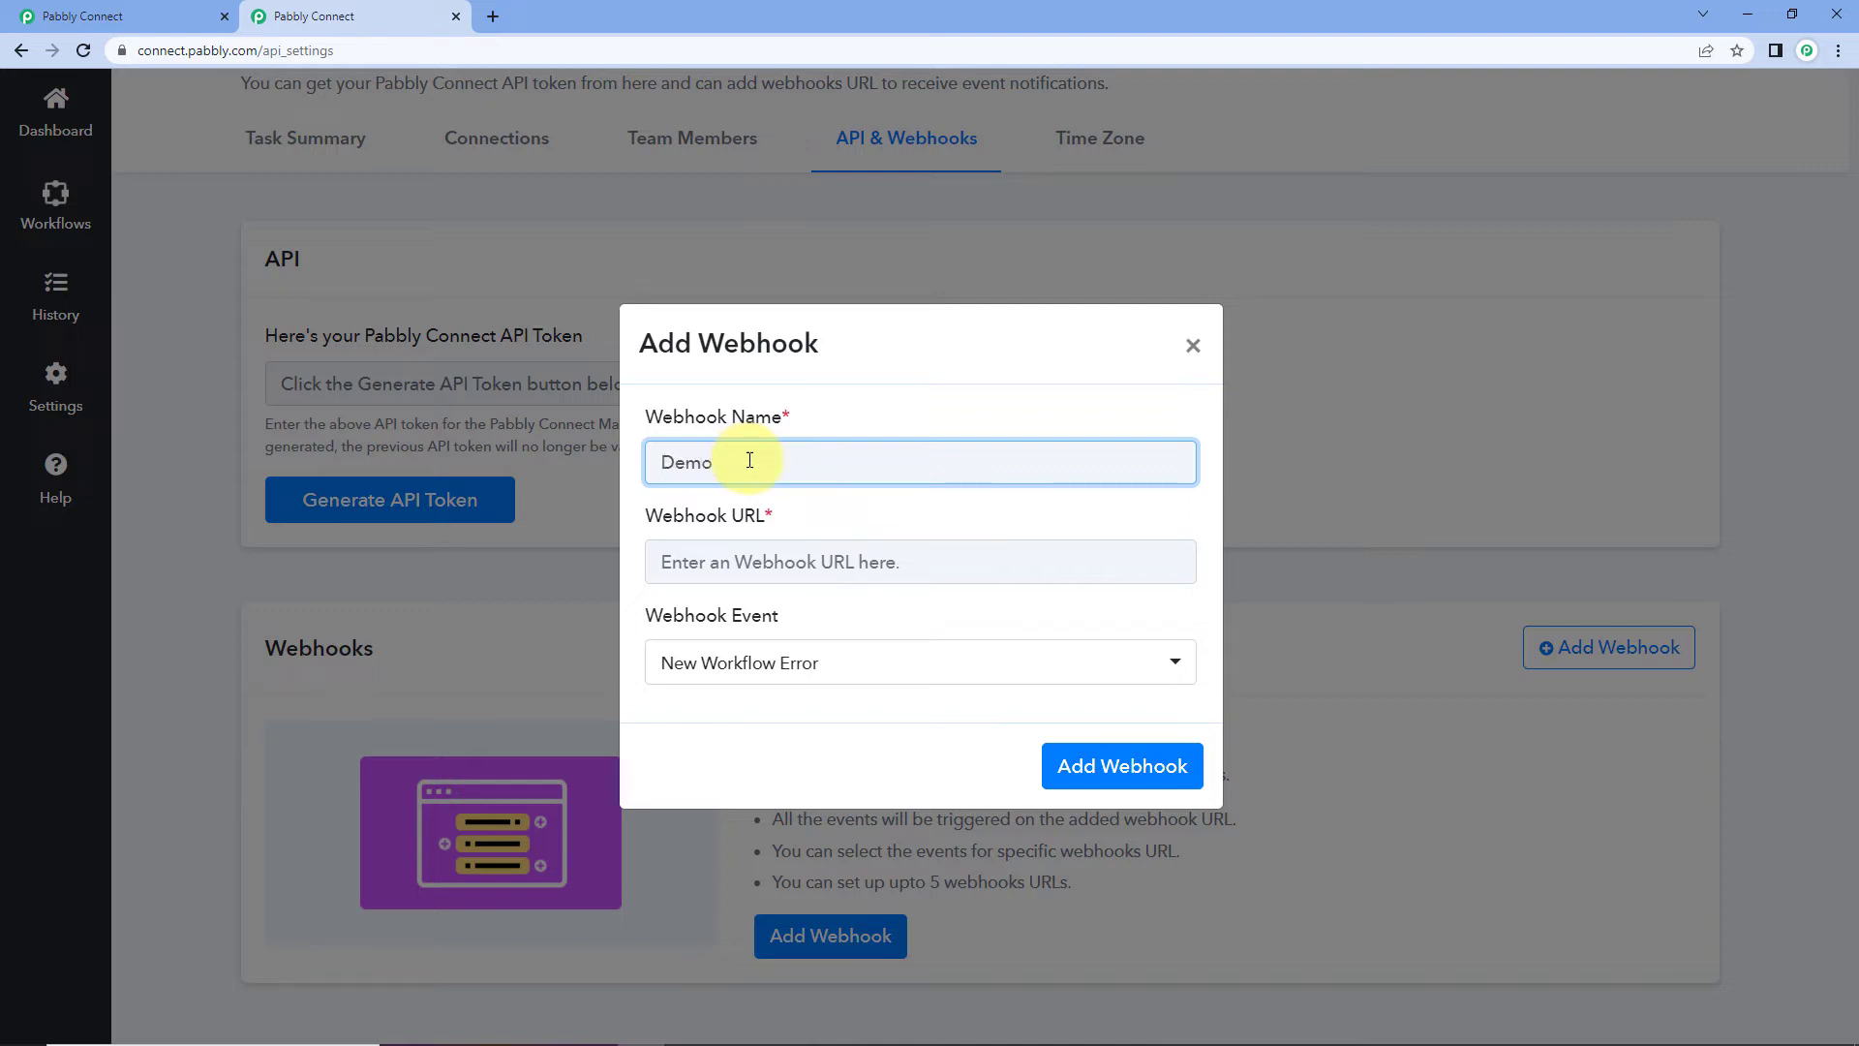
{"action": "left_click", "coordinate": [756, 560]}
{"action": "right_click", "coordinate": [733, 560]}
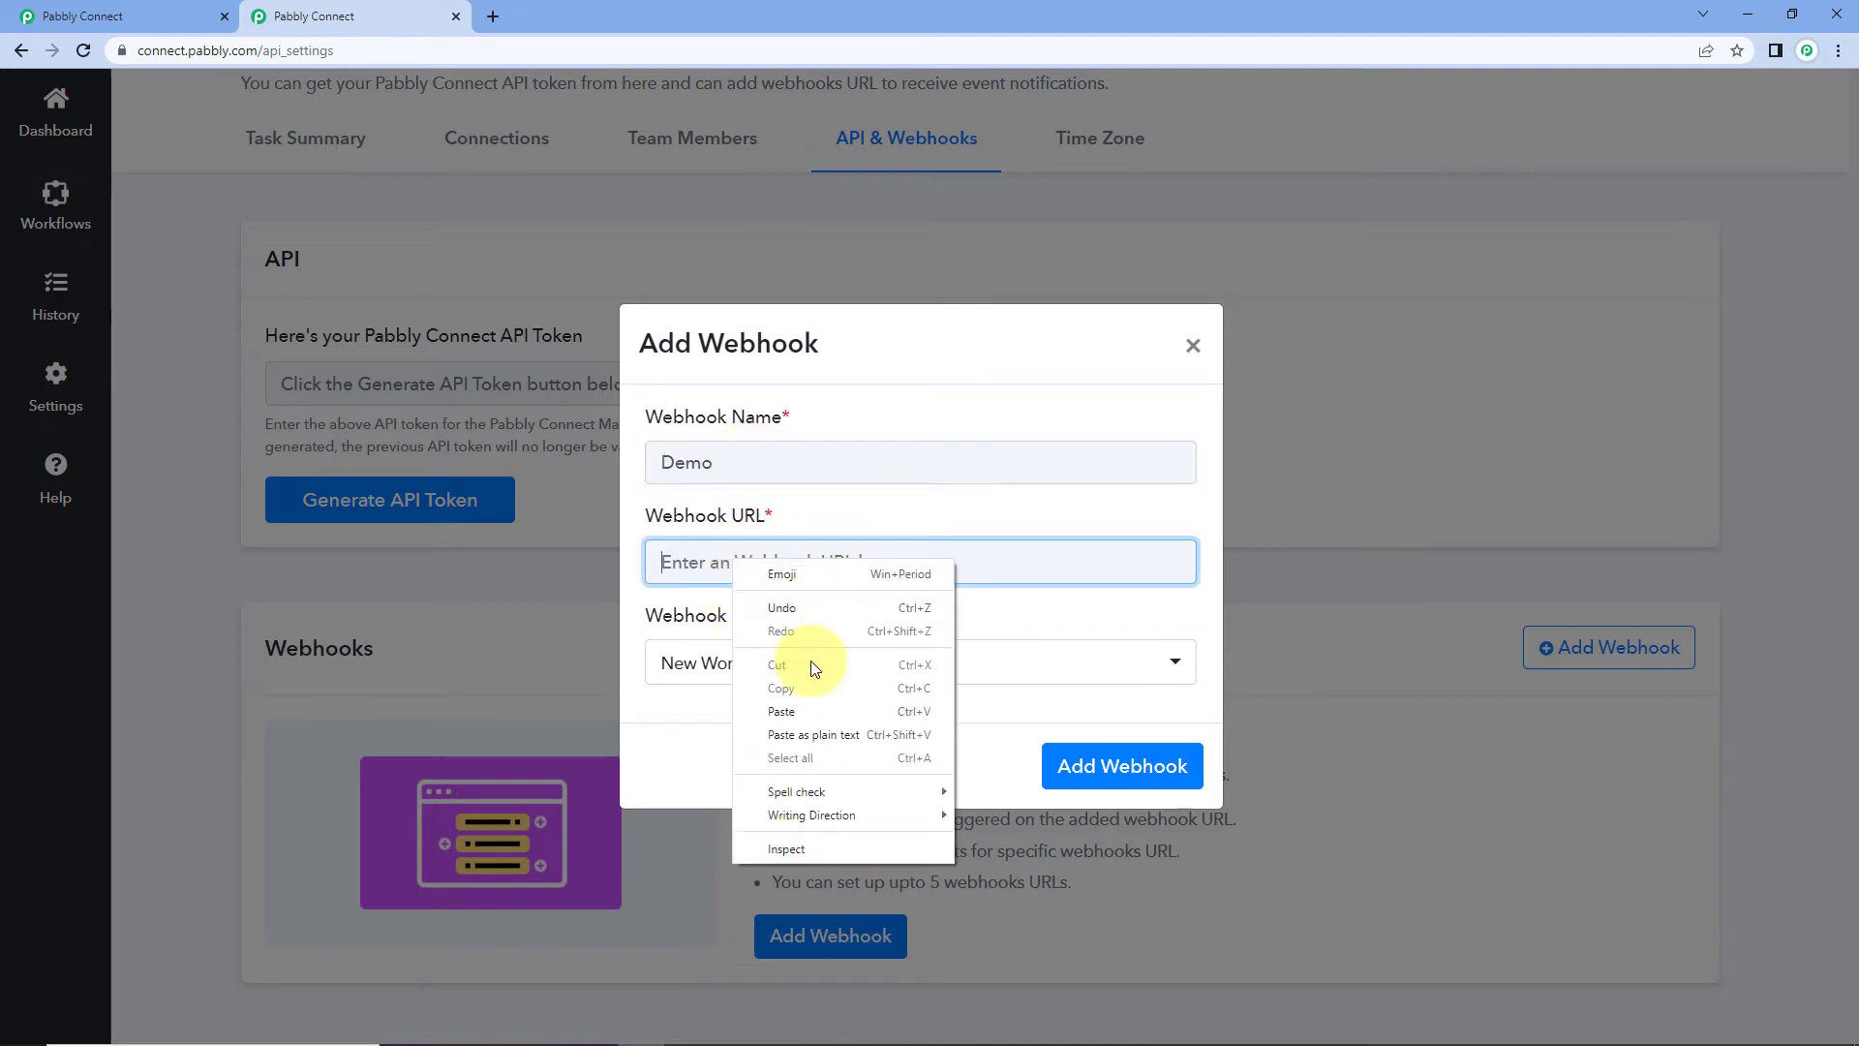
{"action": "left_click", "coordinate": [799, 713]}
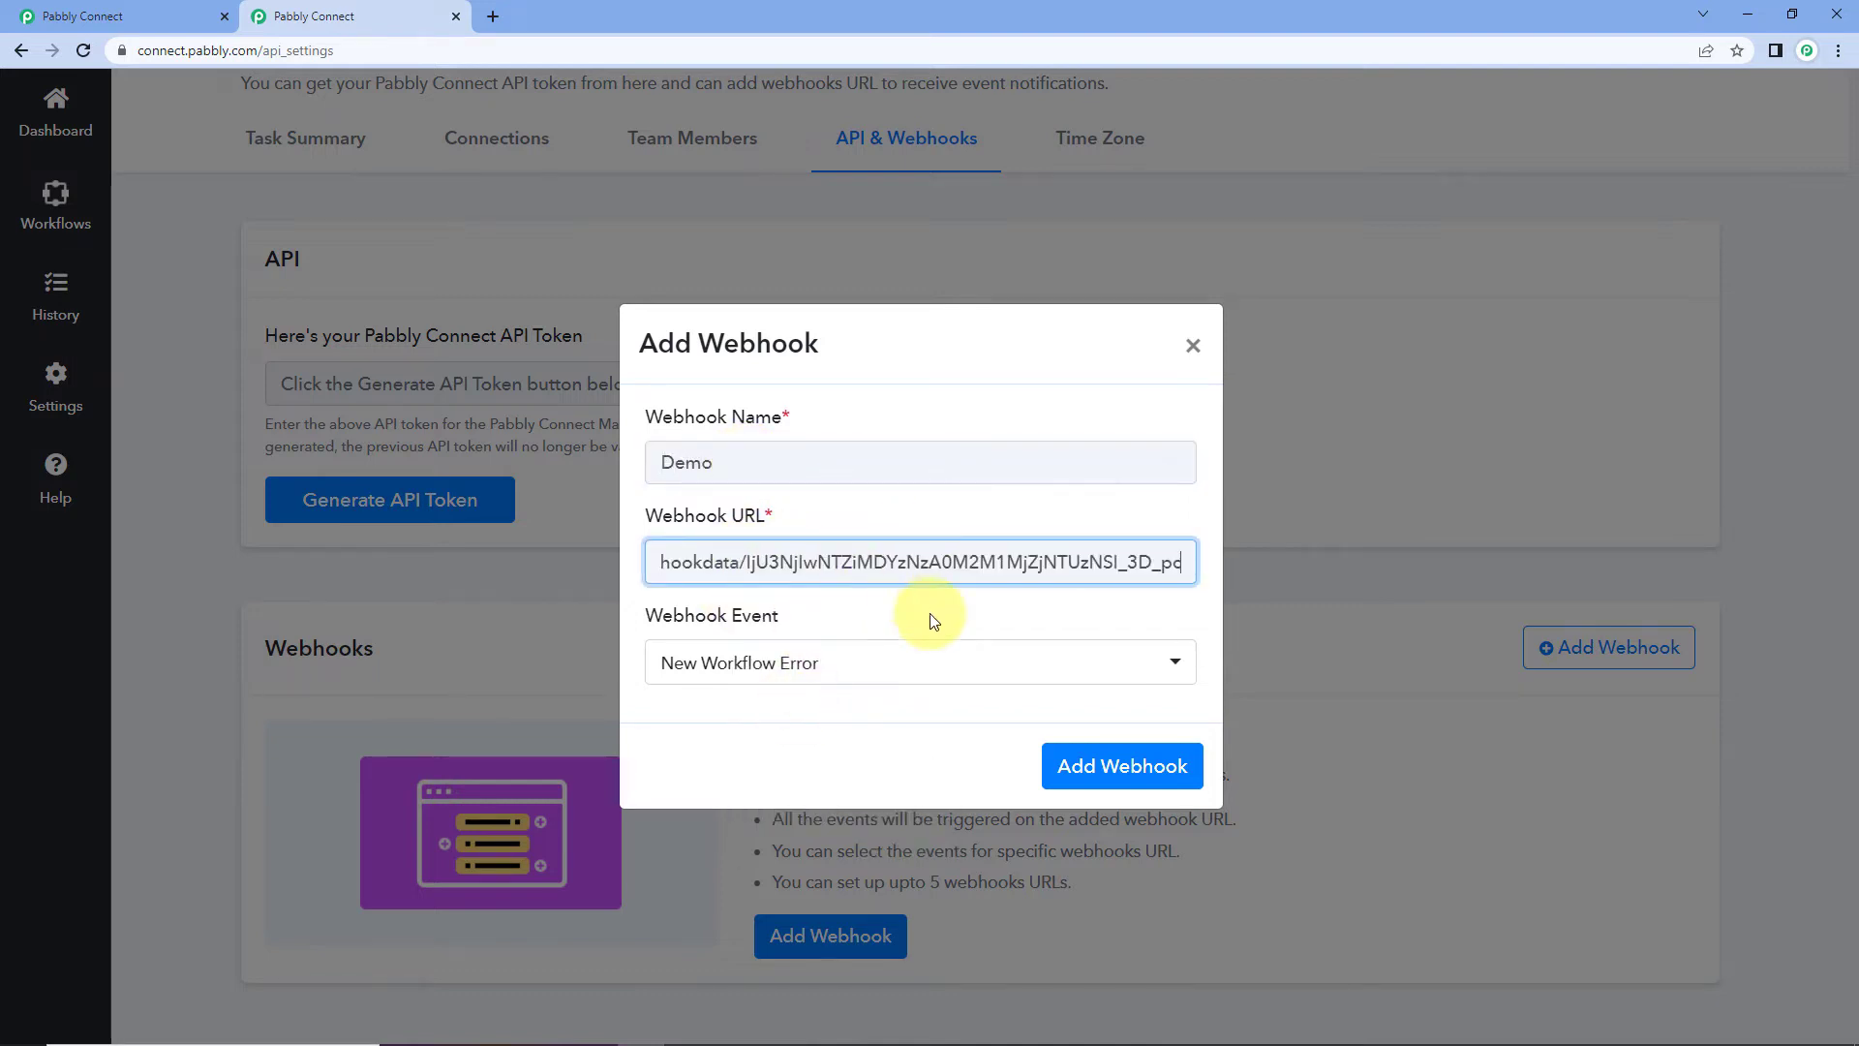
{"action": "left_click", "coordinate": [898, 655]}
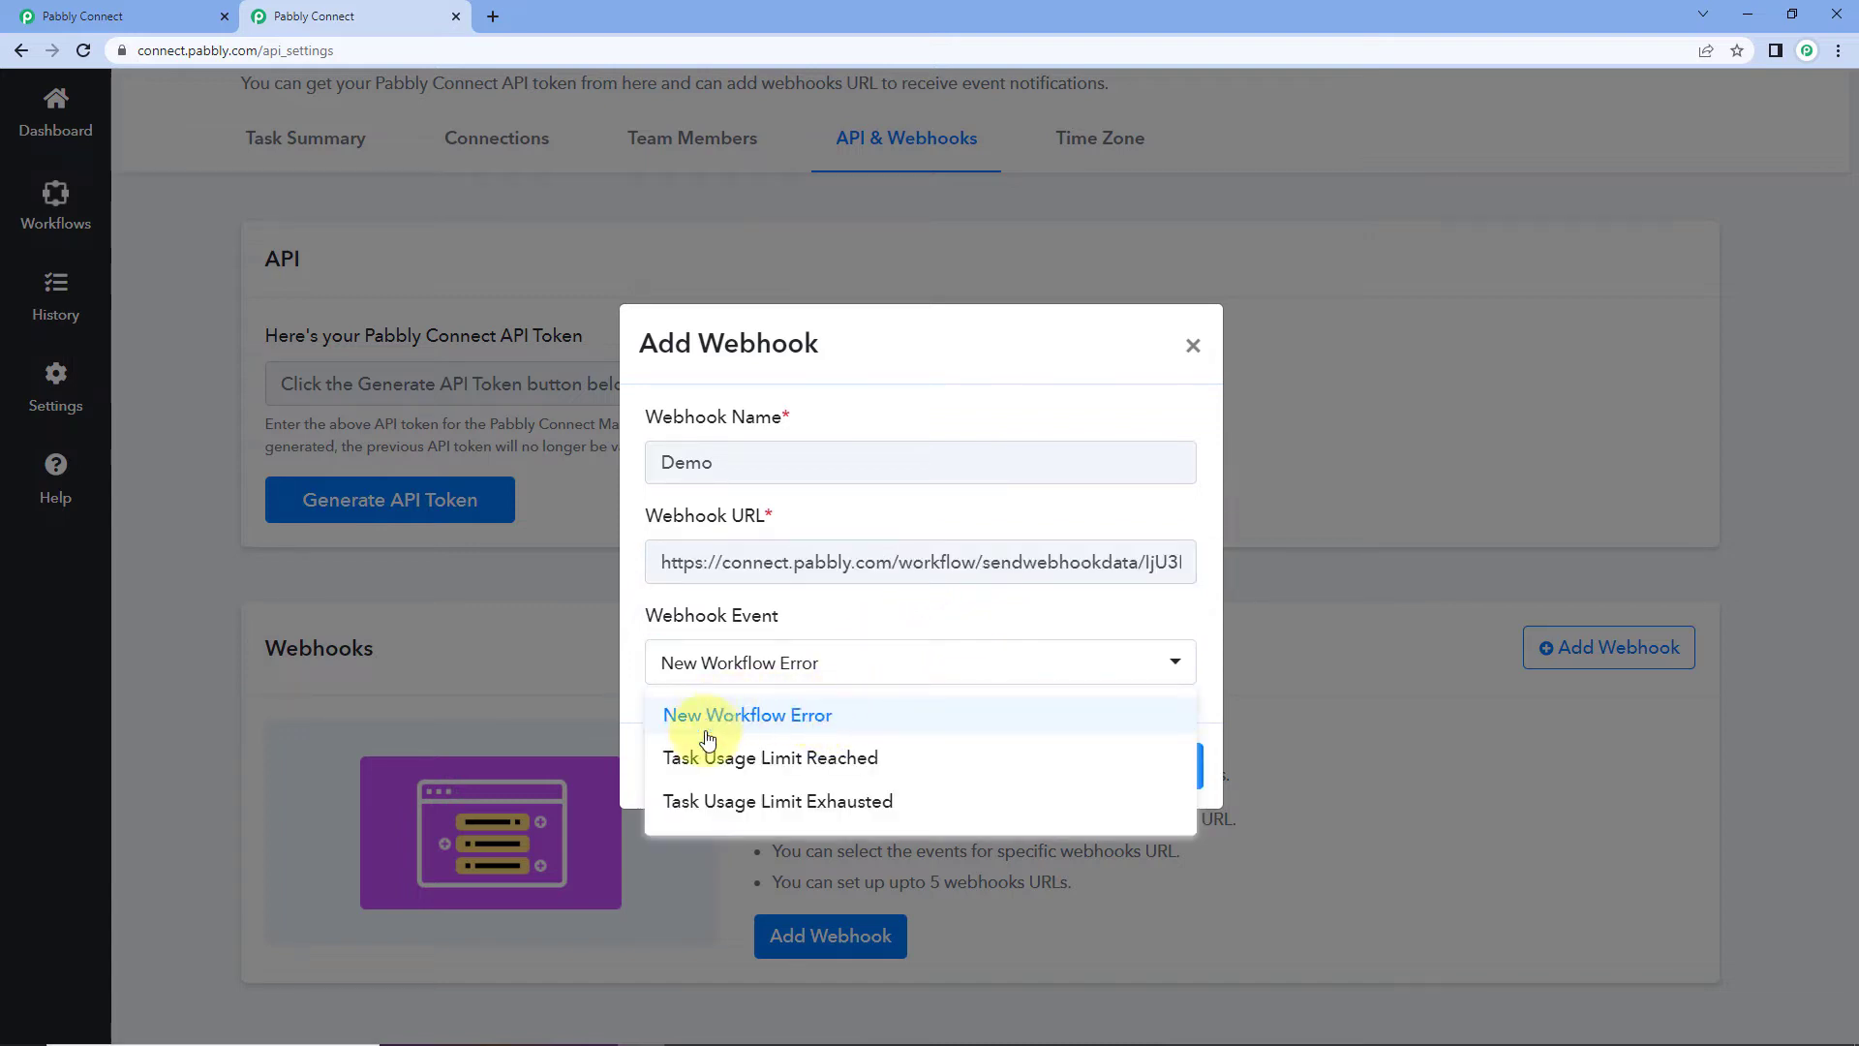
{"action": "left_click", "coordinate": [814, 723]}
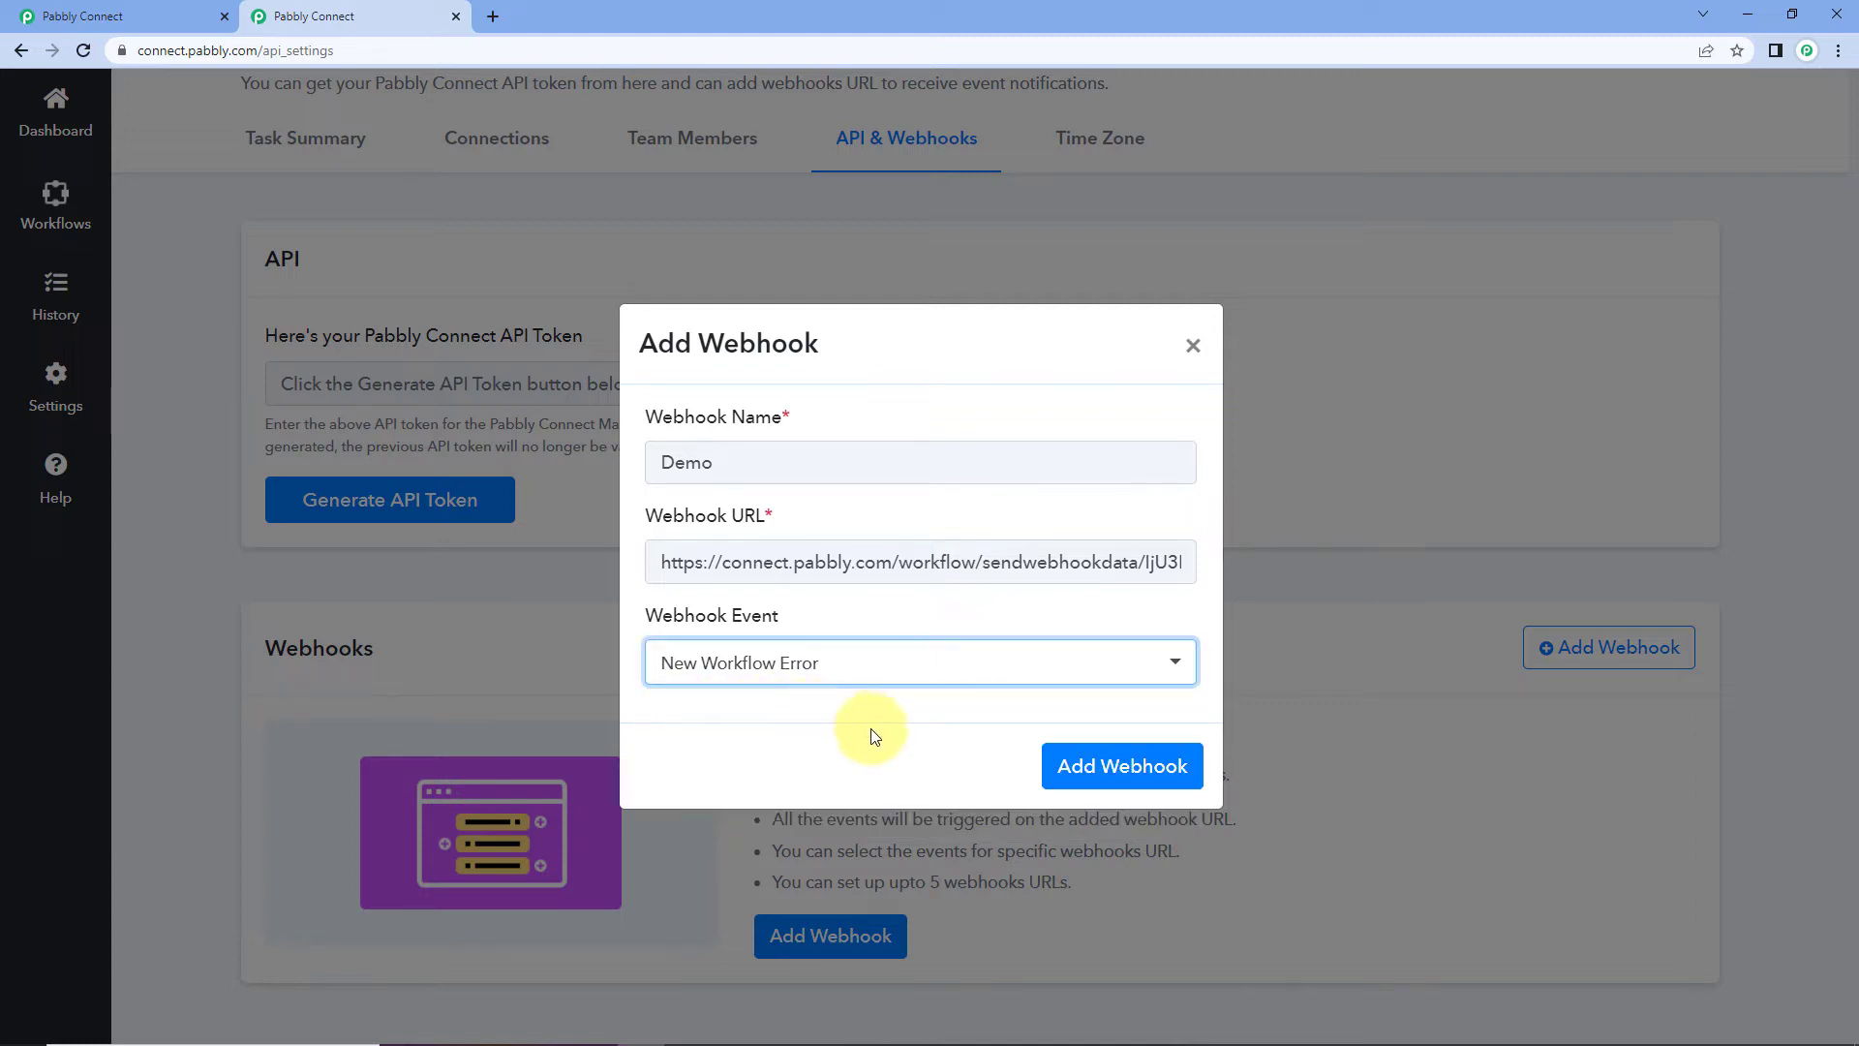
{"action": "left_click", "coordinate": [1165, 766]}
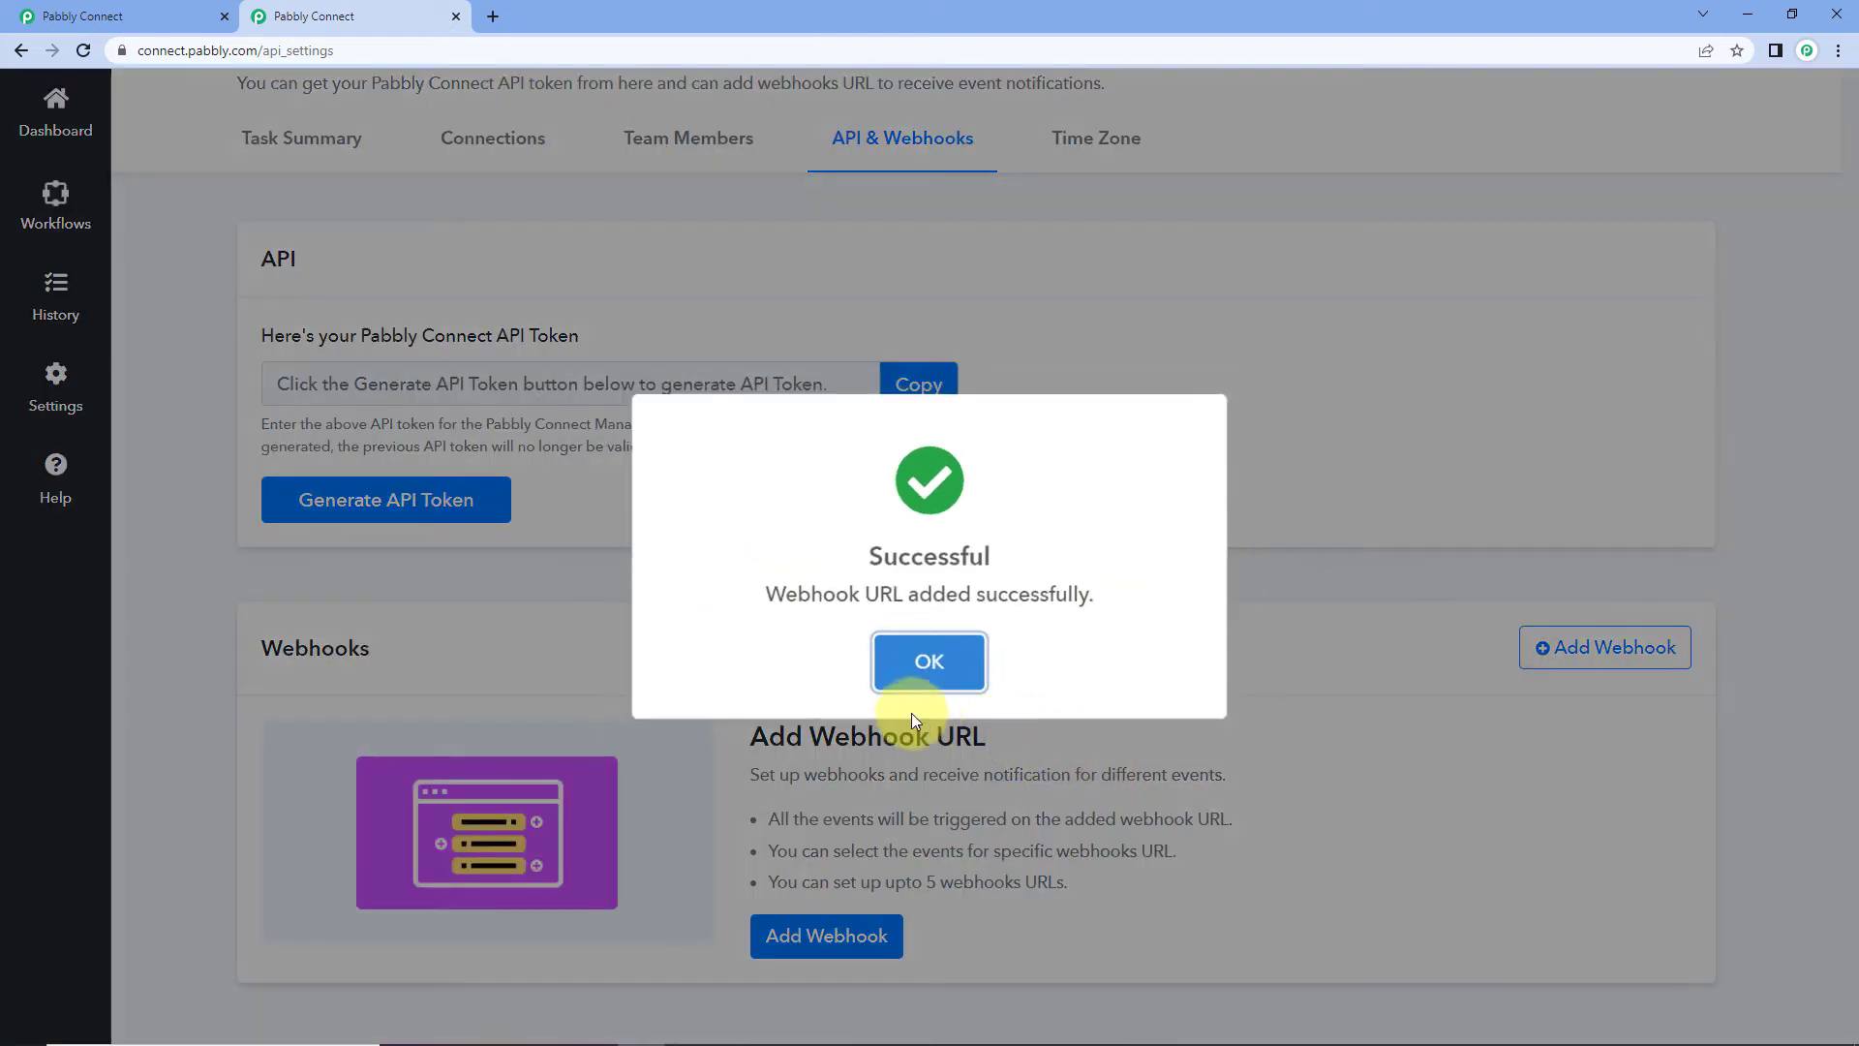
- Mark the Demo webhook as Active from its row menu, dismissing both confirmations
{"action": "left_click", "coordinate": [915, 673]}
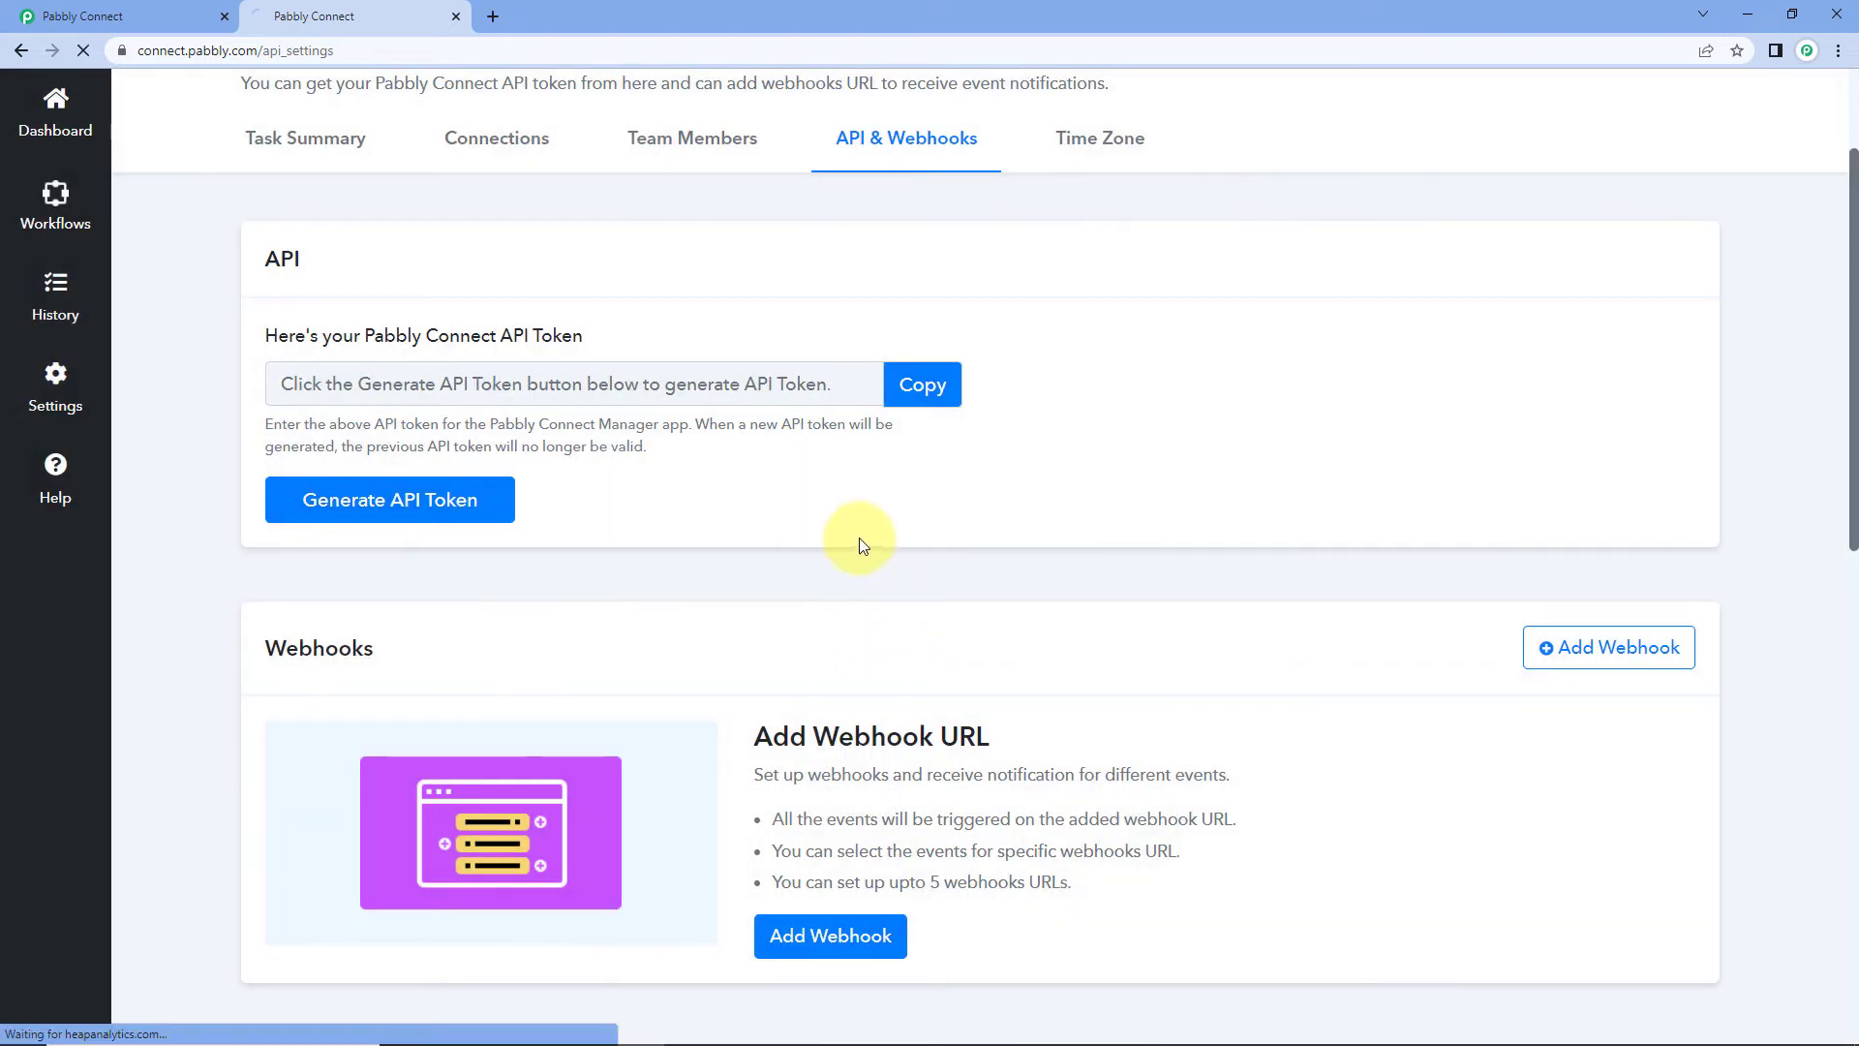
{"action": "scroll", "coordinate": [1041, 625], "scroll_direction": "down", "scroll_amount": 1}
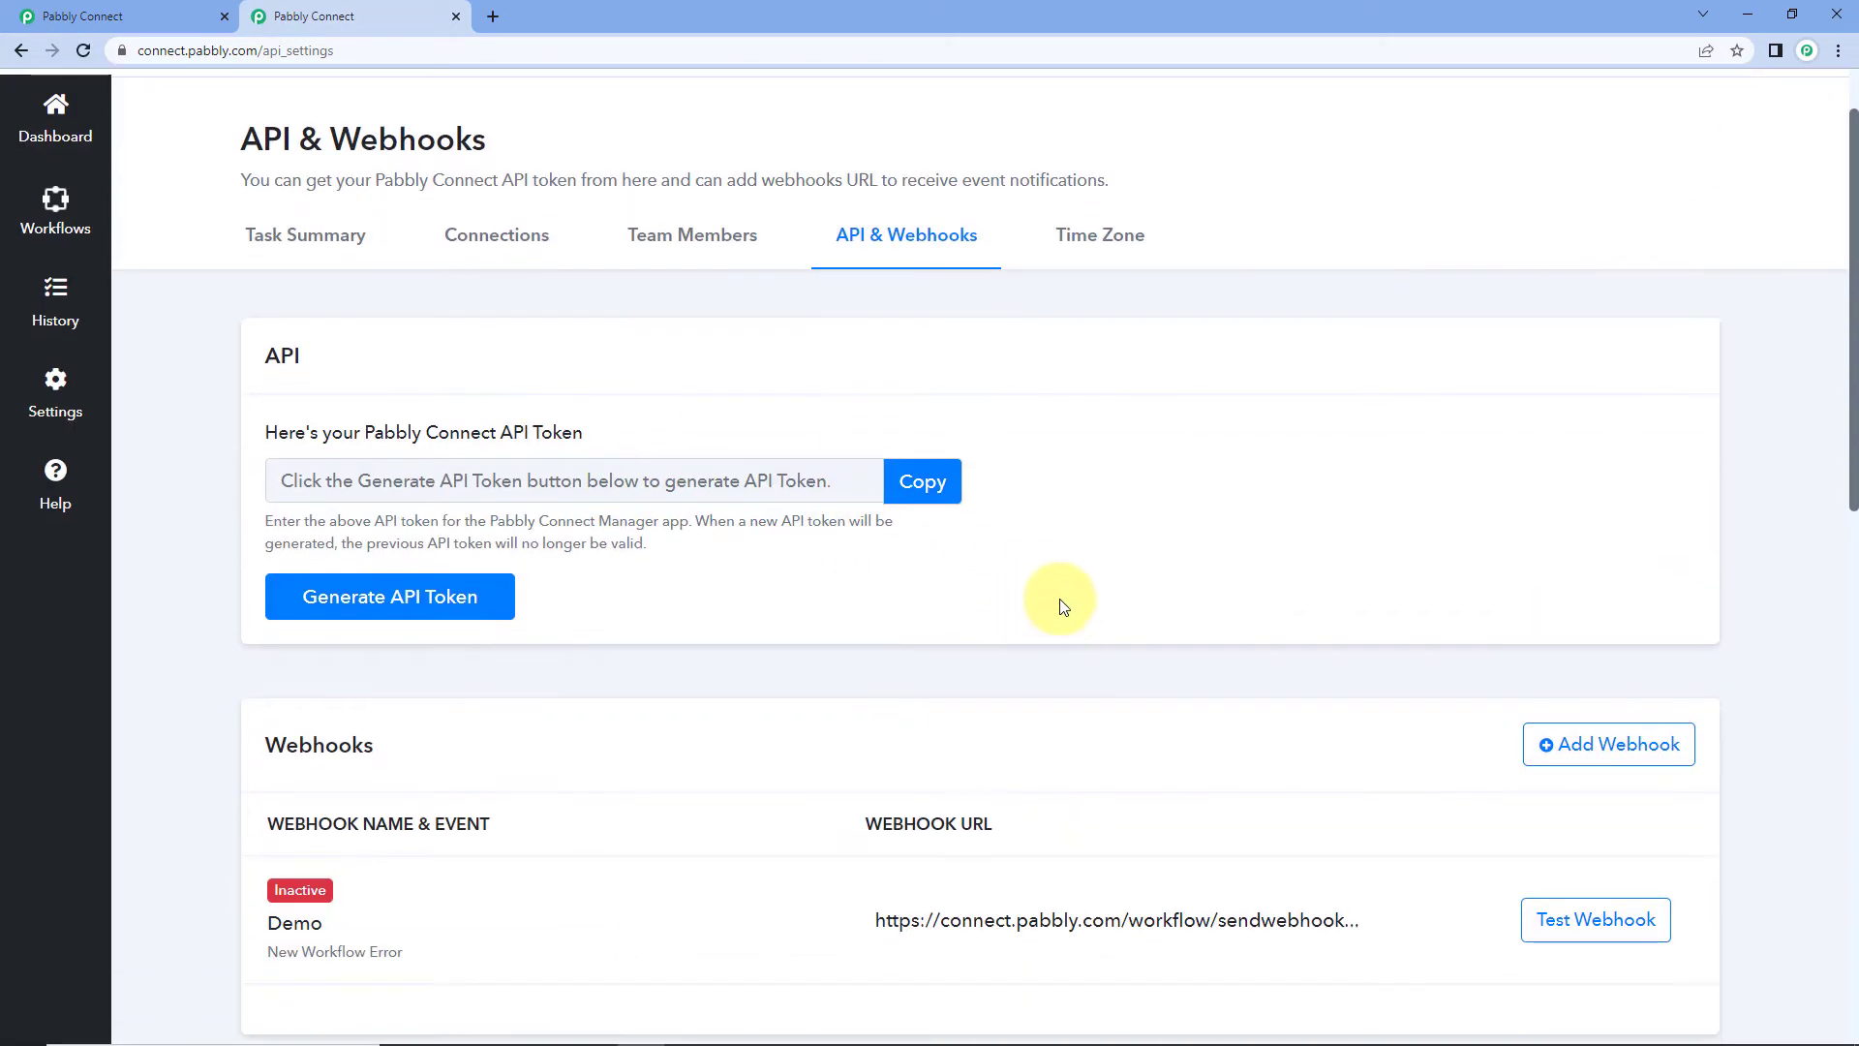
{"action": "scroll", "coordinate": [1065, 619], "scroll_direction": "down", "scroll_amount": 2}
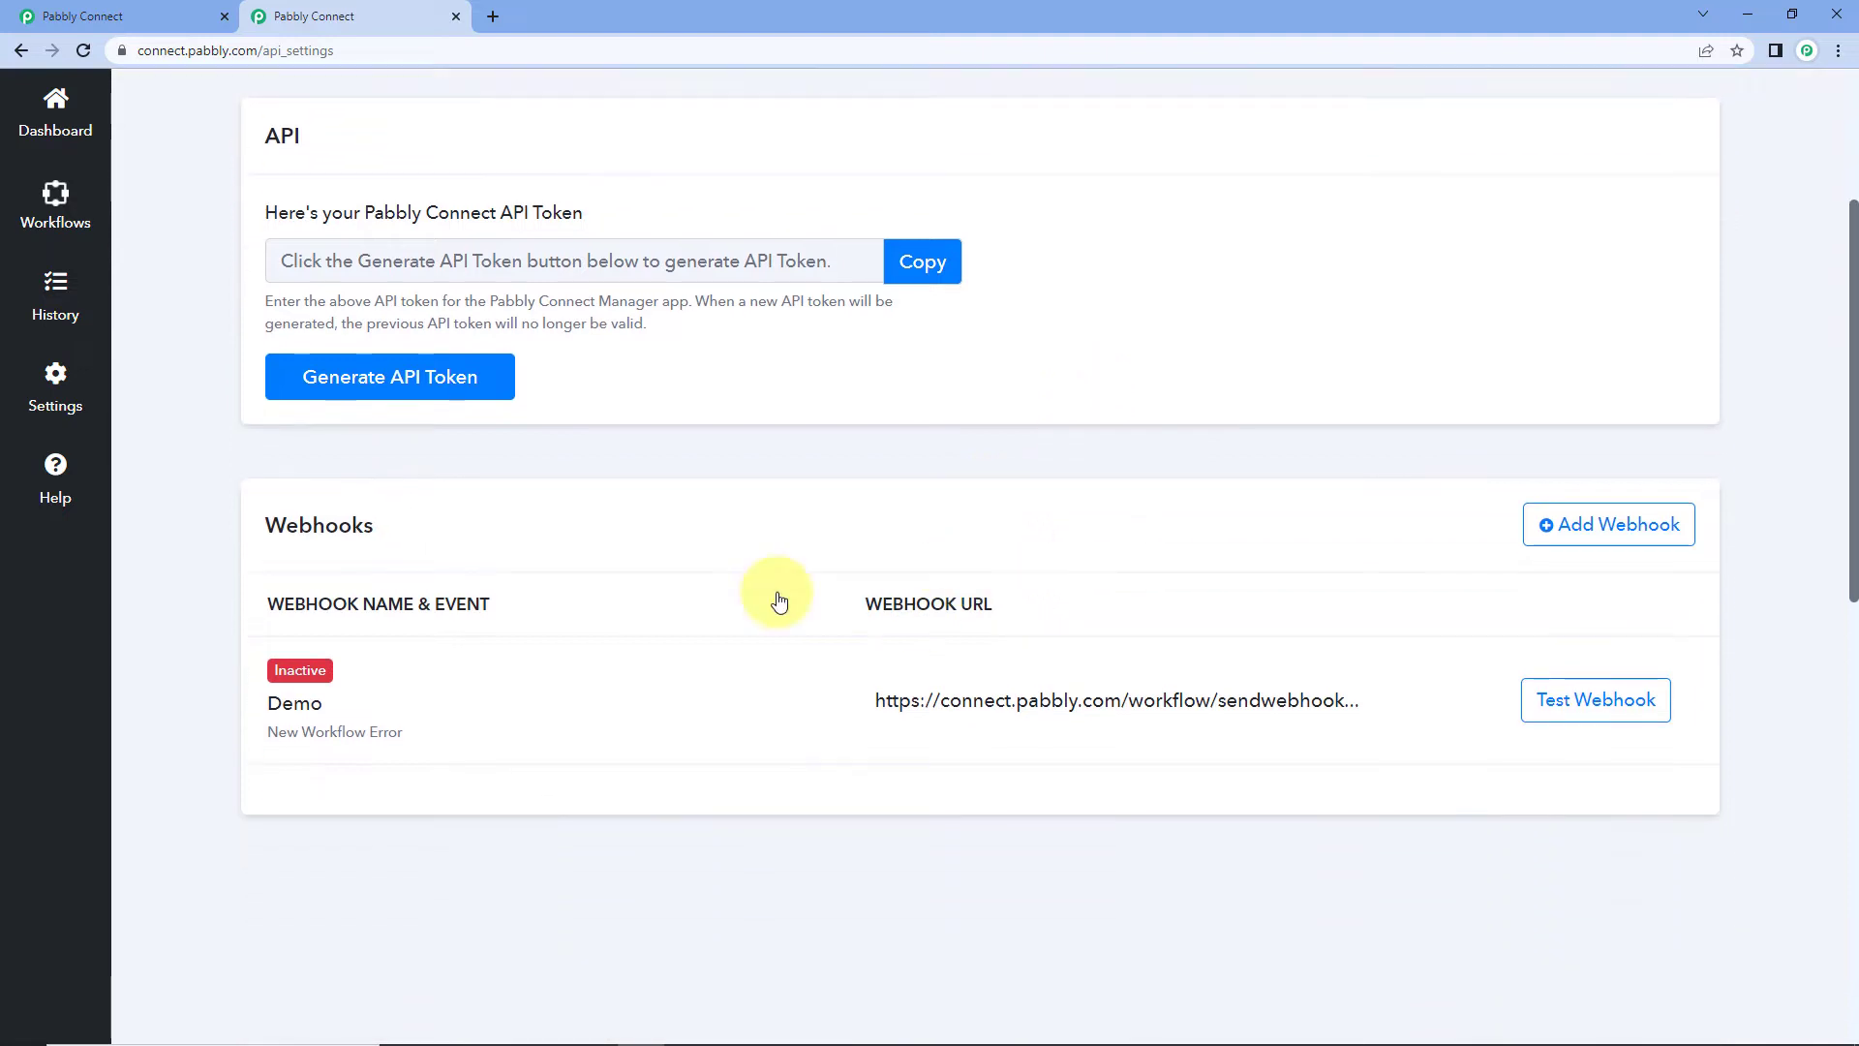
{"action": "scroll", "coordinate": [779, 602], "scroll_direction": "down", "scroll_amount": 2}
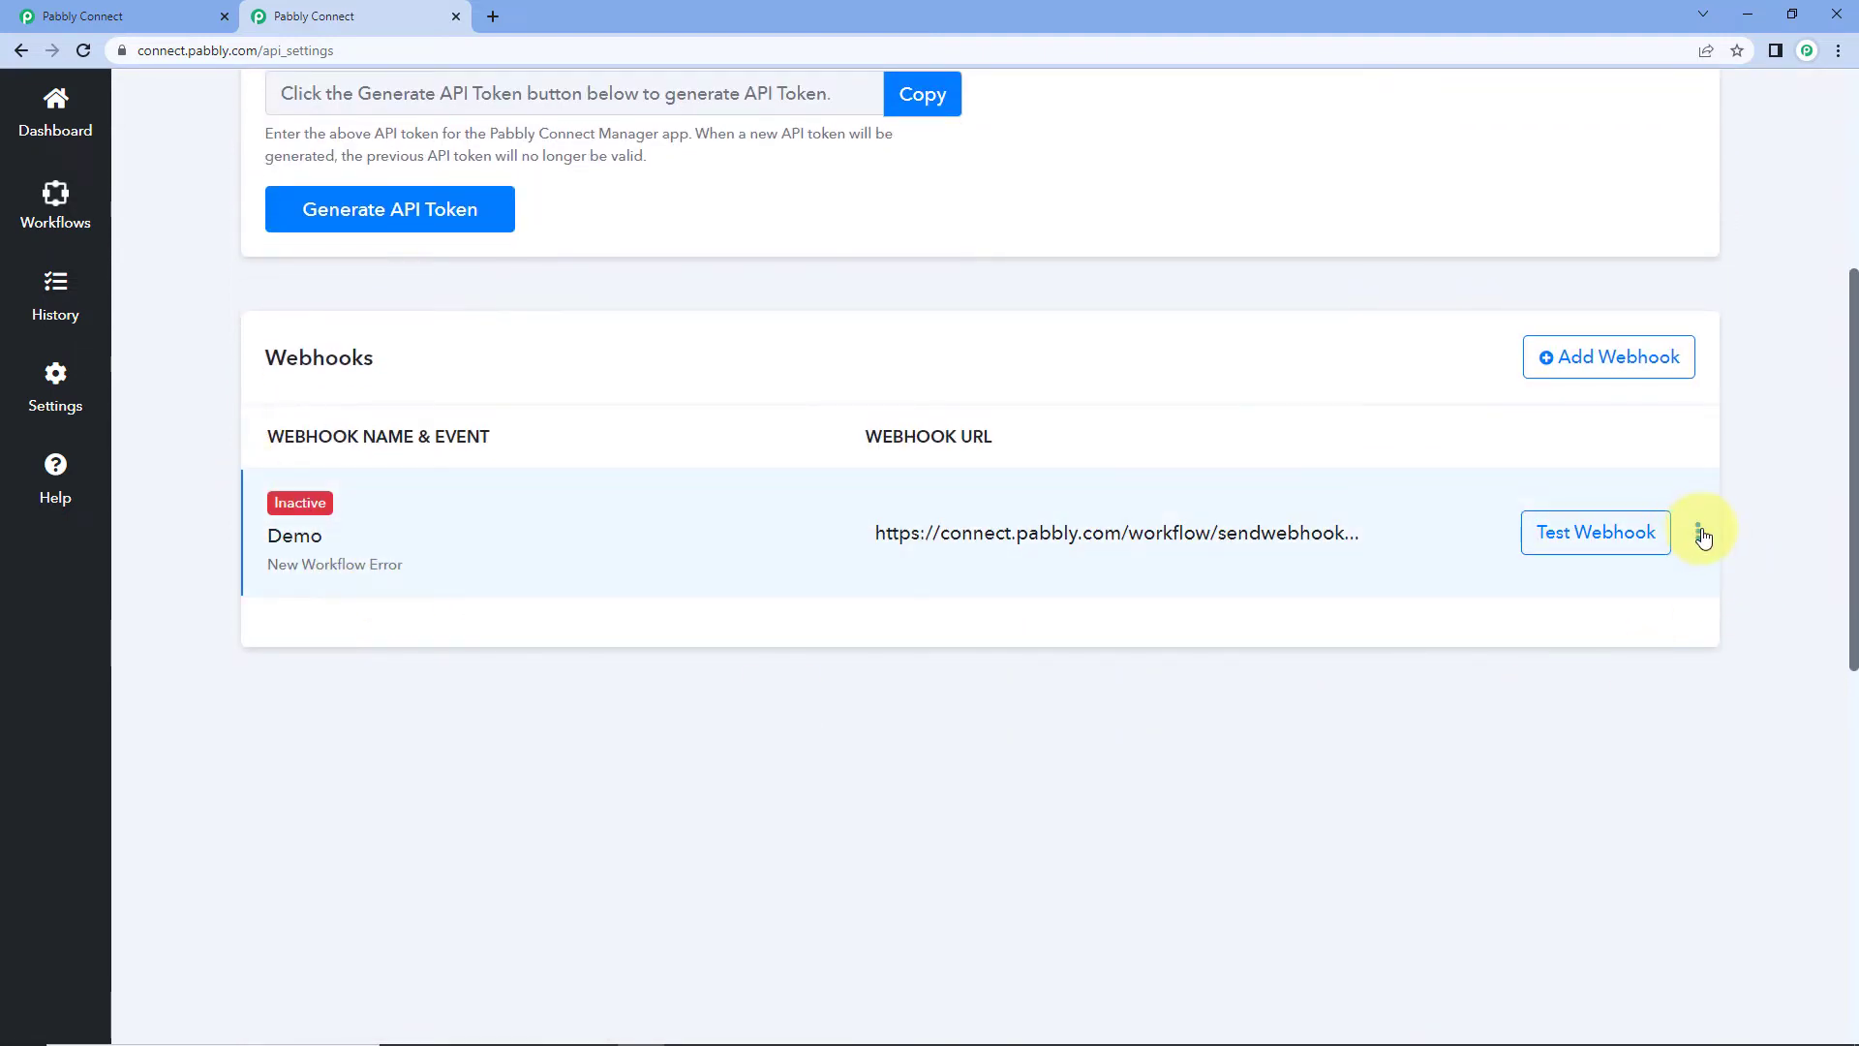
{"action": "left_click", "coordinate": [1702, 534]}
{"action": "left_click", "coordinate": [1631, 487]}
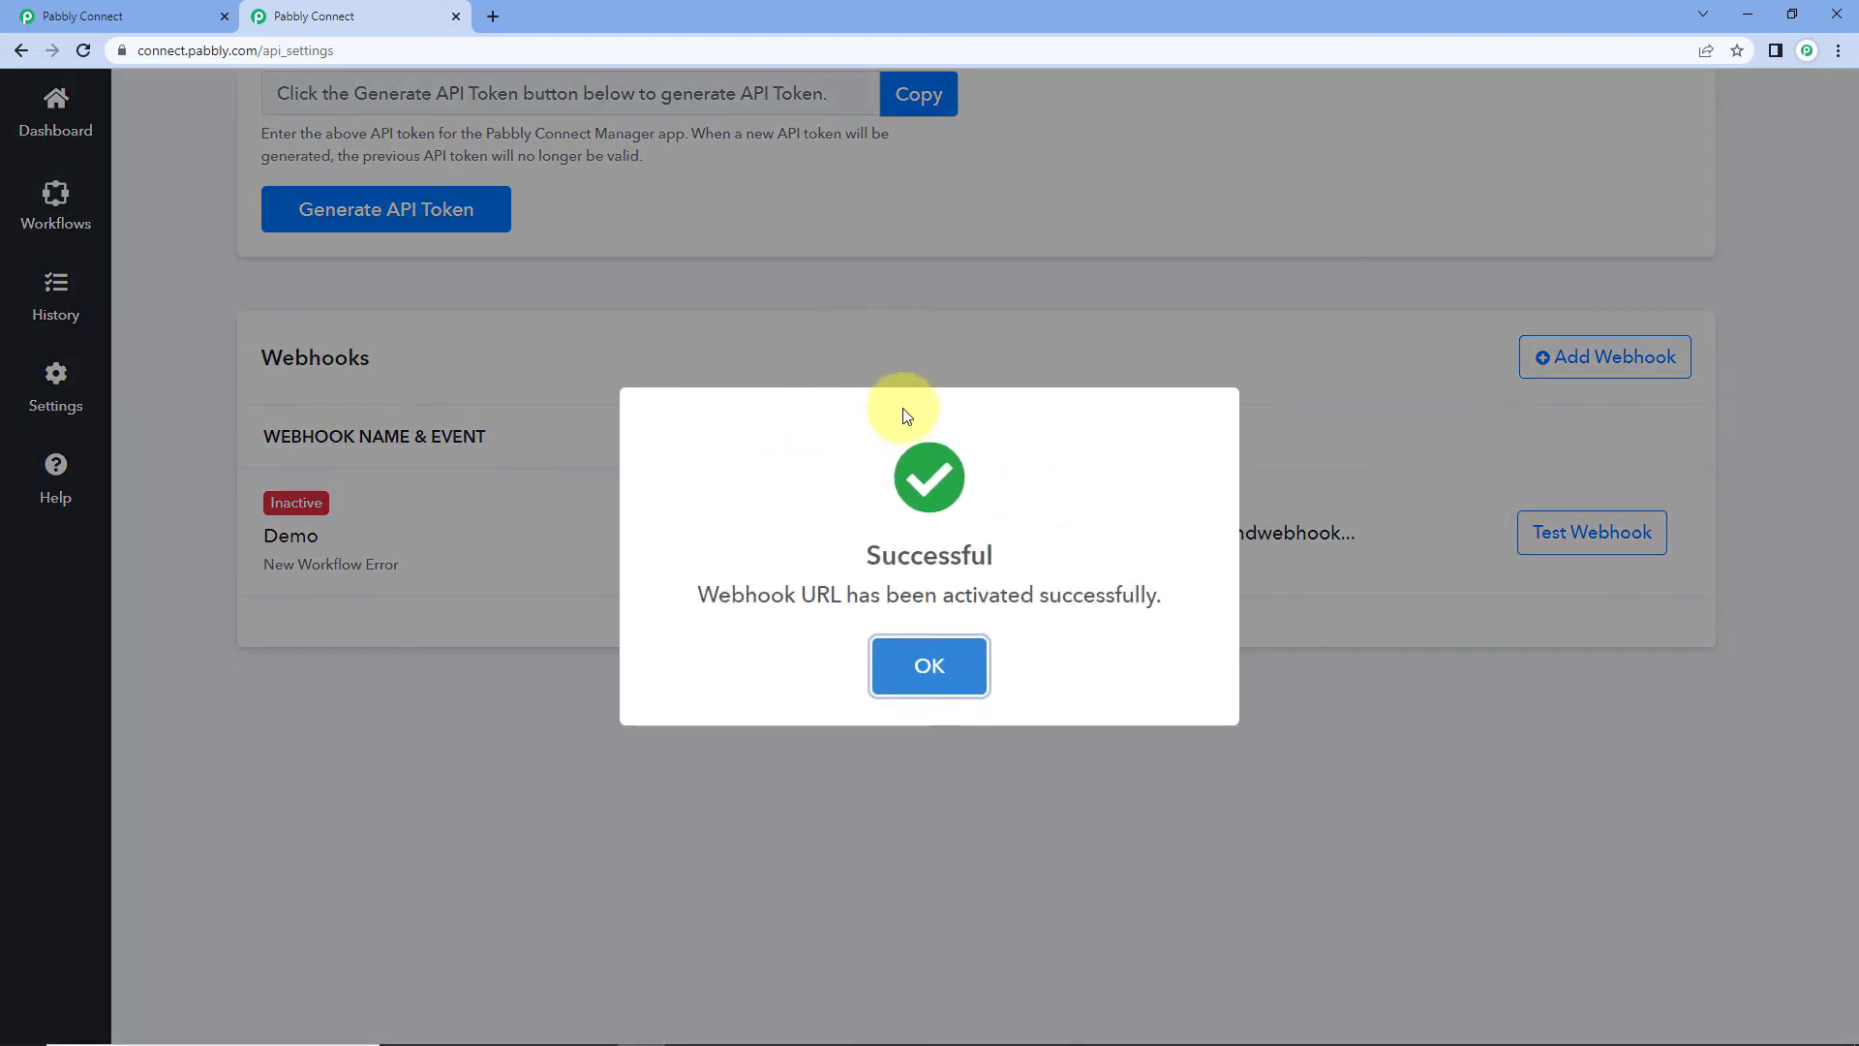
{"action": "left_click", "coordinate": [925, 664]}
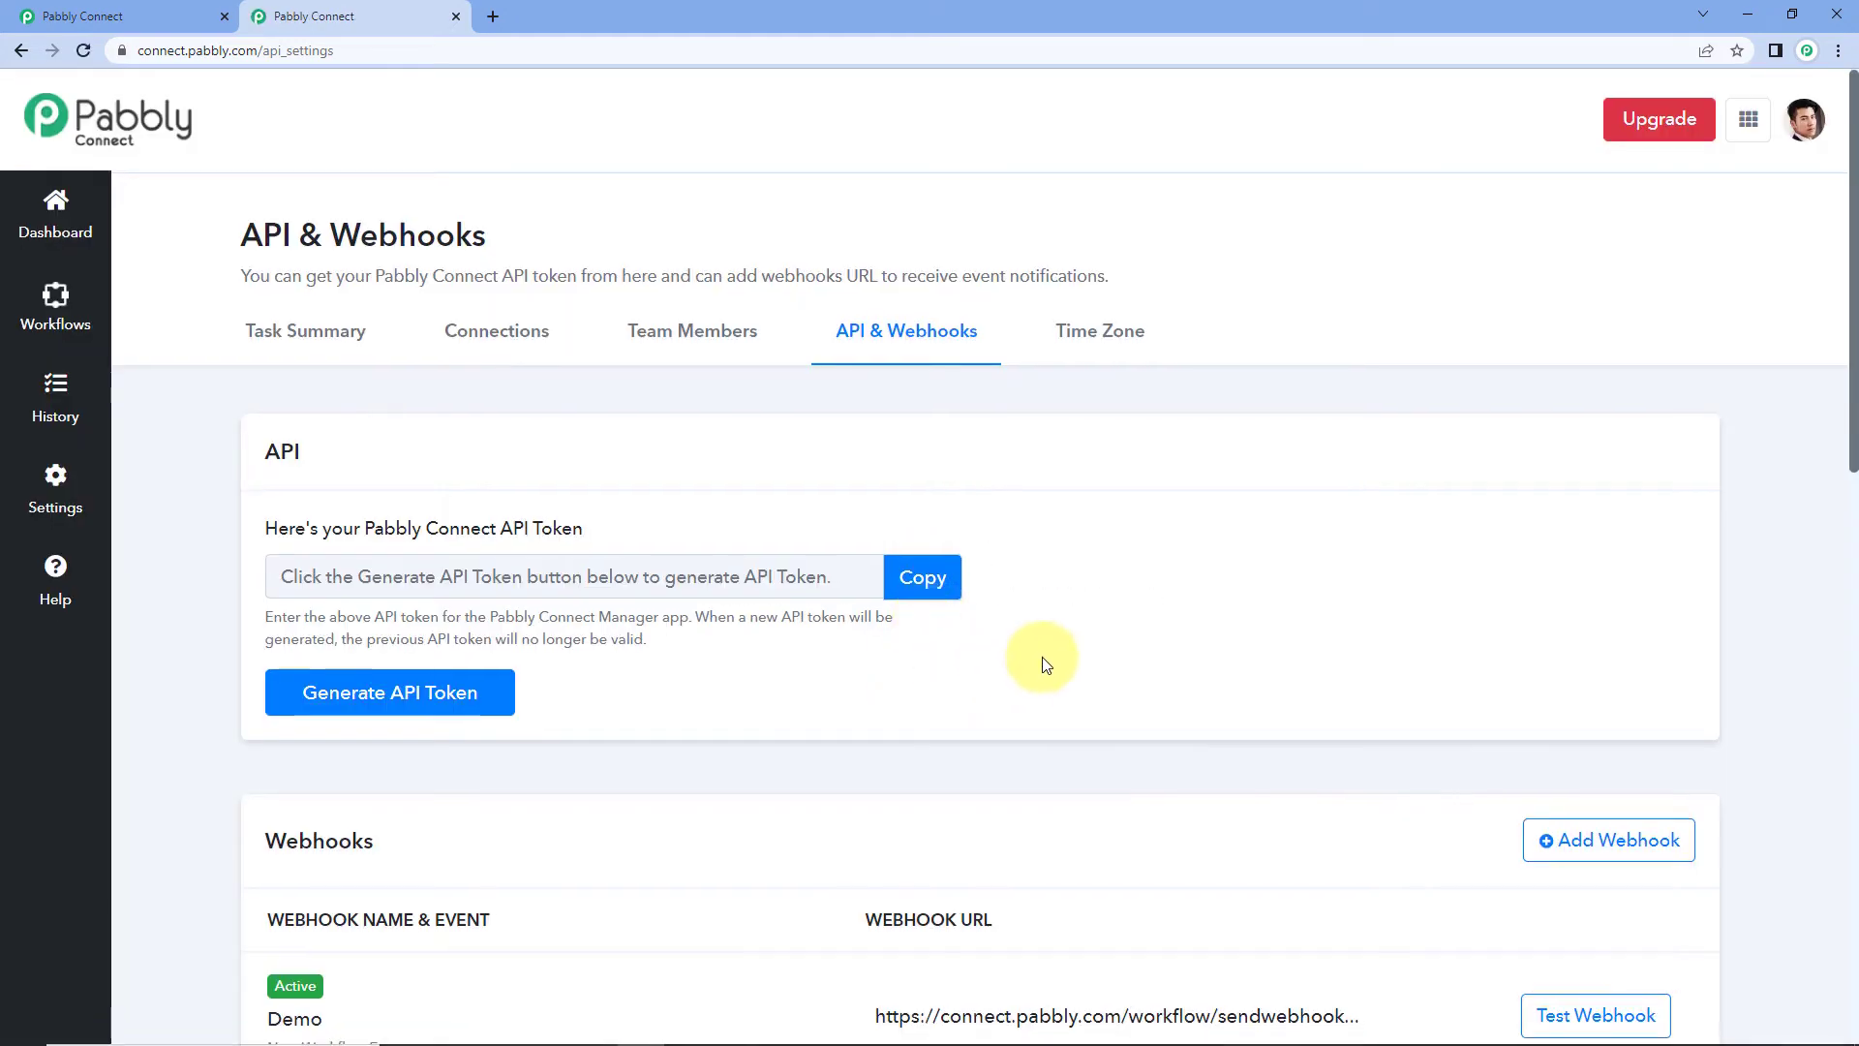
{"action": "scroll", "coordinate": [815, 527], "scroll_direction": "down", "scroll_amount": 4}
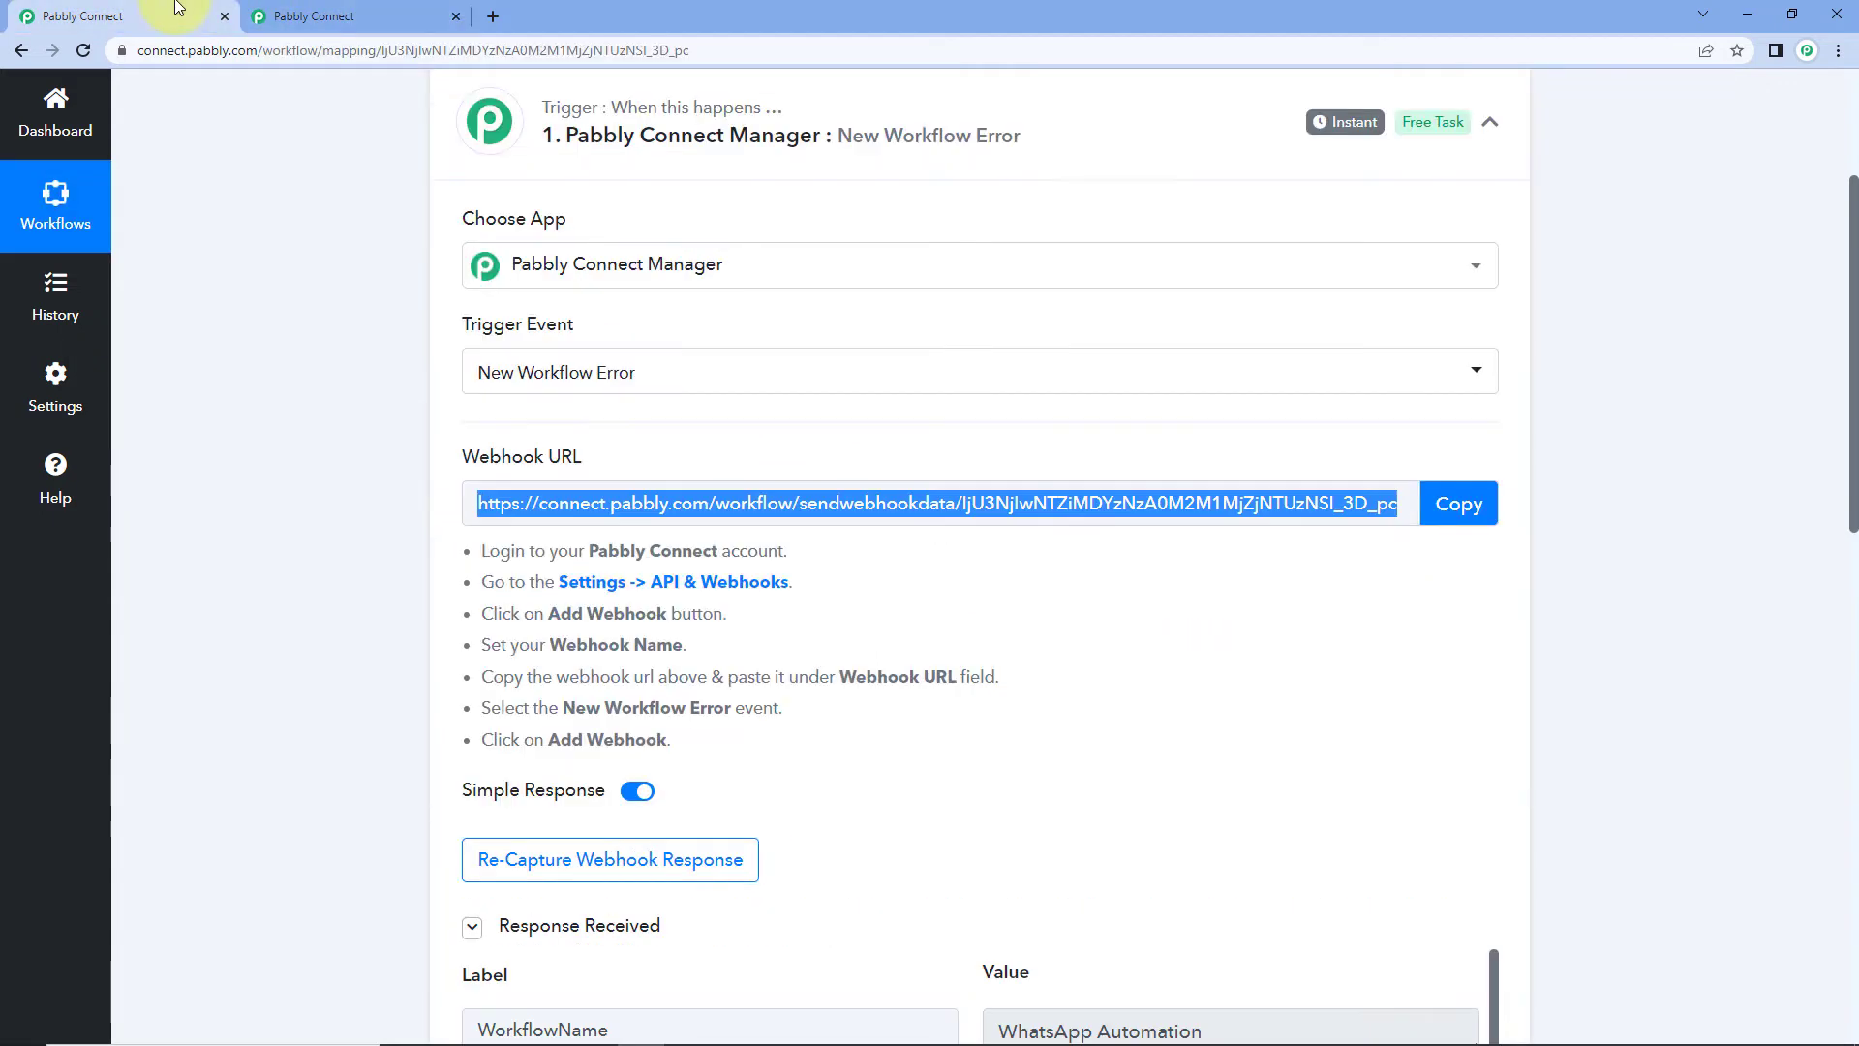
- Return to the workflow's mapping page and scroll to the Response Received data
{"action": "left_click", "coordinate": [180, 13]}
{"action": "left_click", "coordinate": [345, 400]}
{"action": "scroll", "coordinate": [345, 401], "scroll_direction": "down", "scroll_amount": 5}
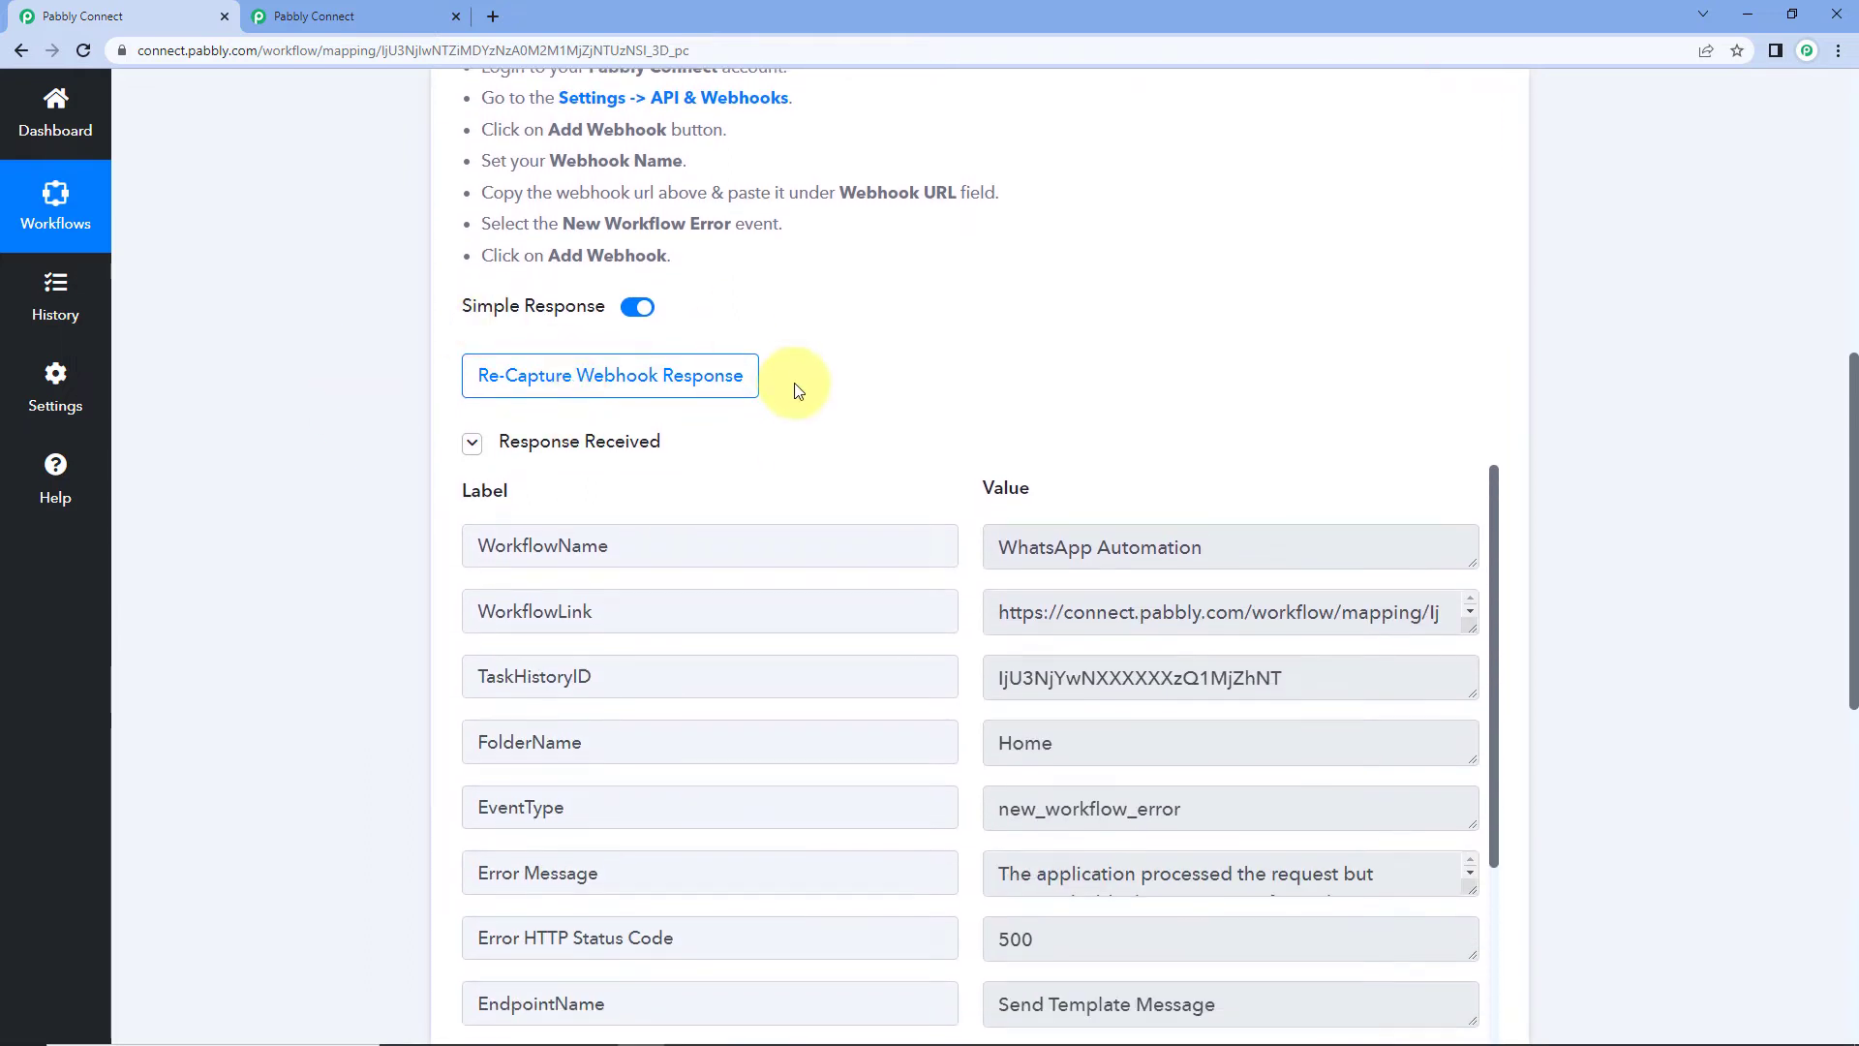
{"action": "left_click", "coordinate": [353, 16]}
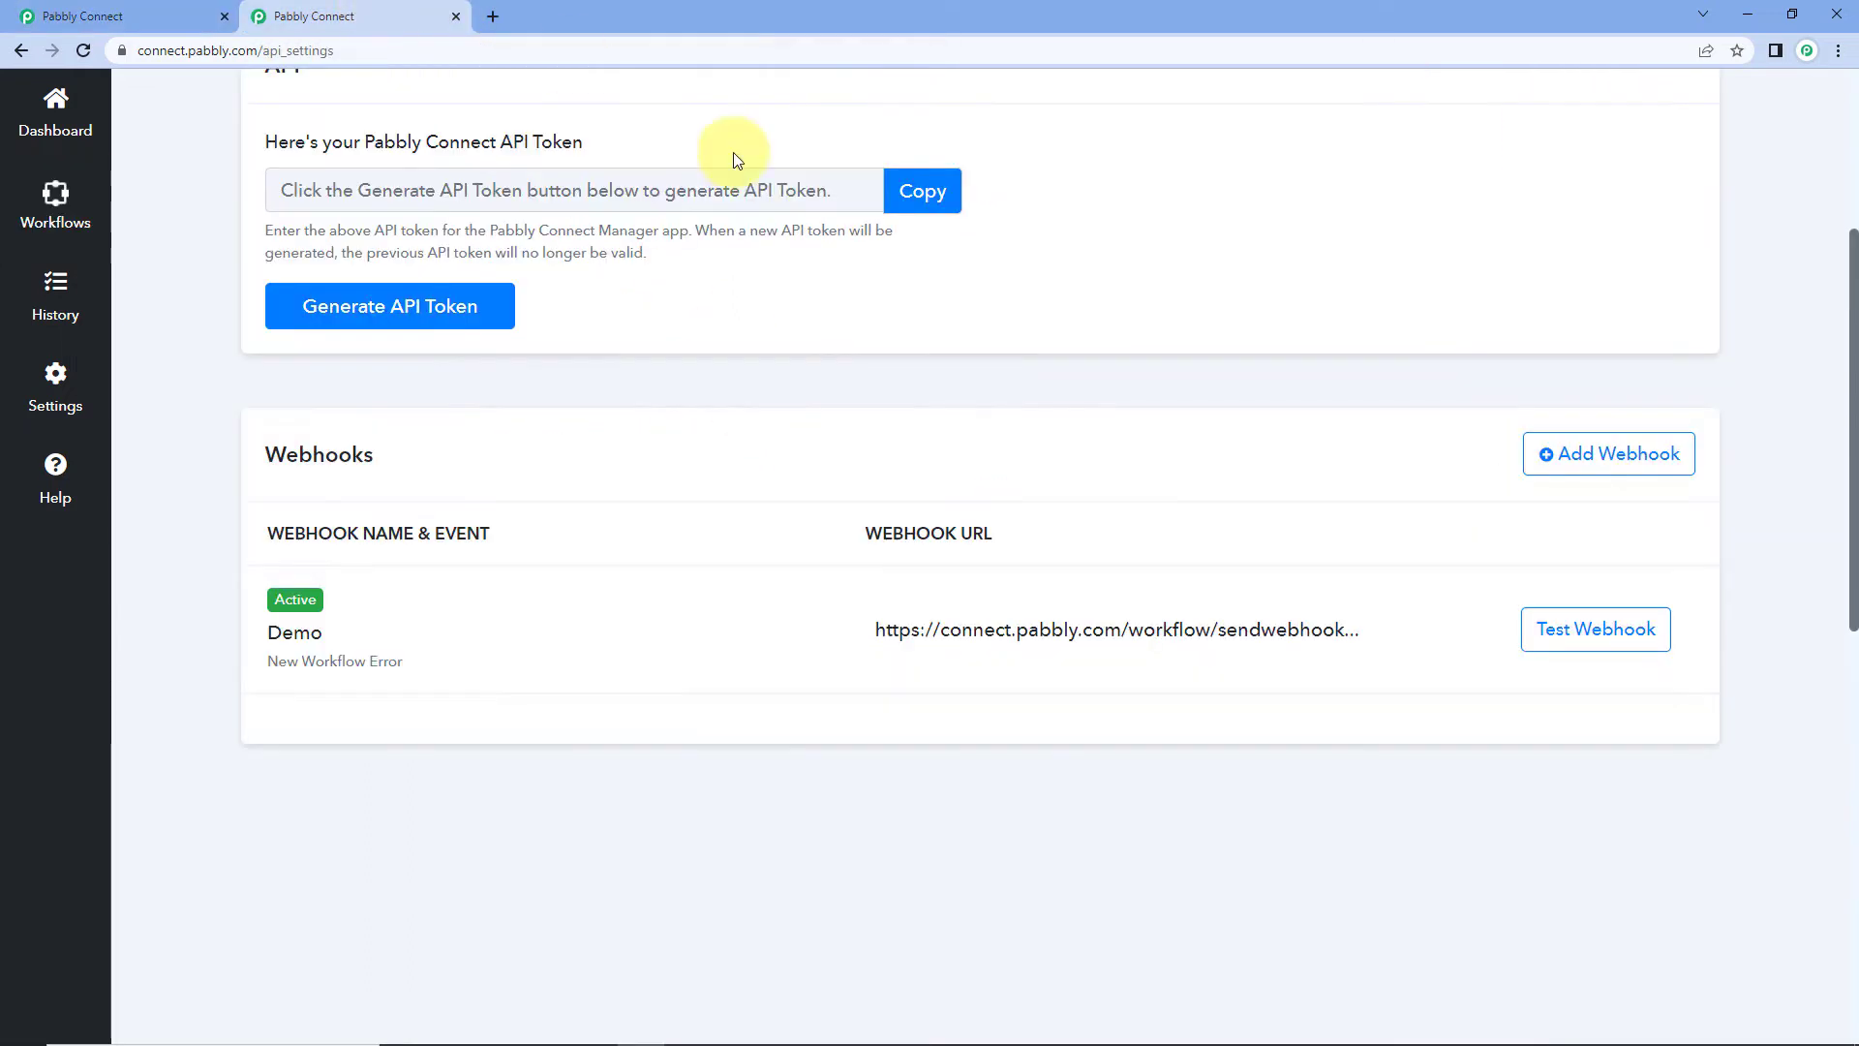
{"action": "left_click", "coordinate": [136, 15]}
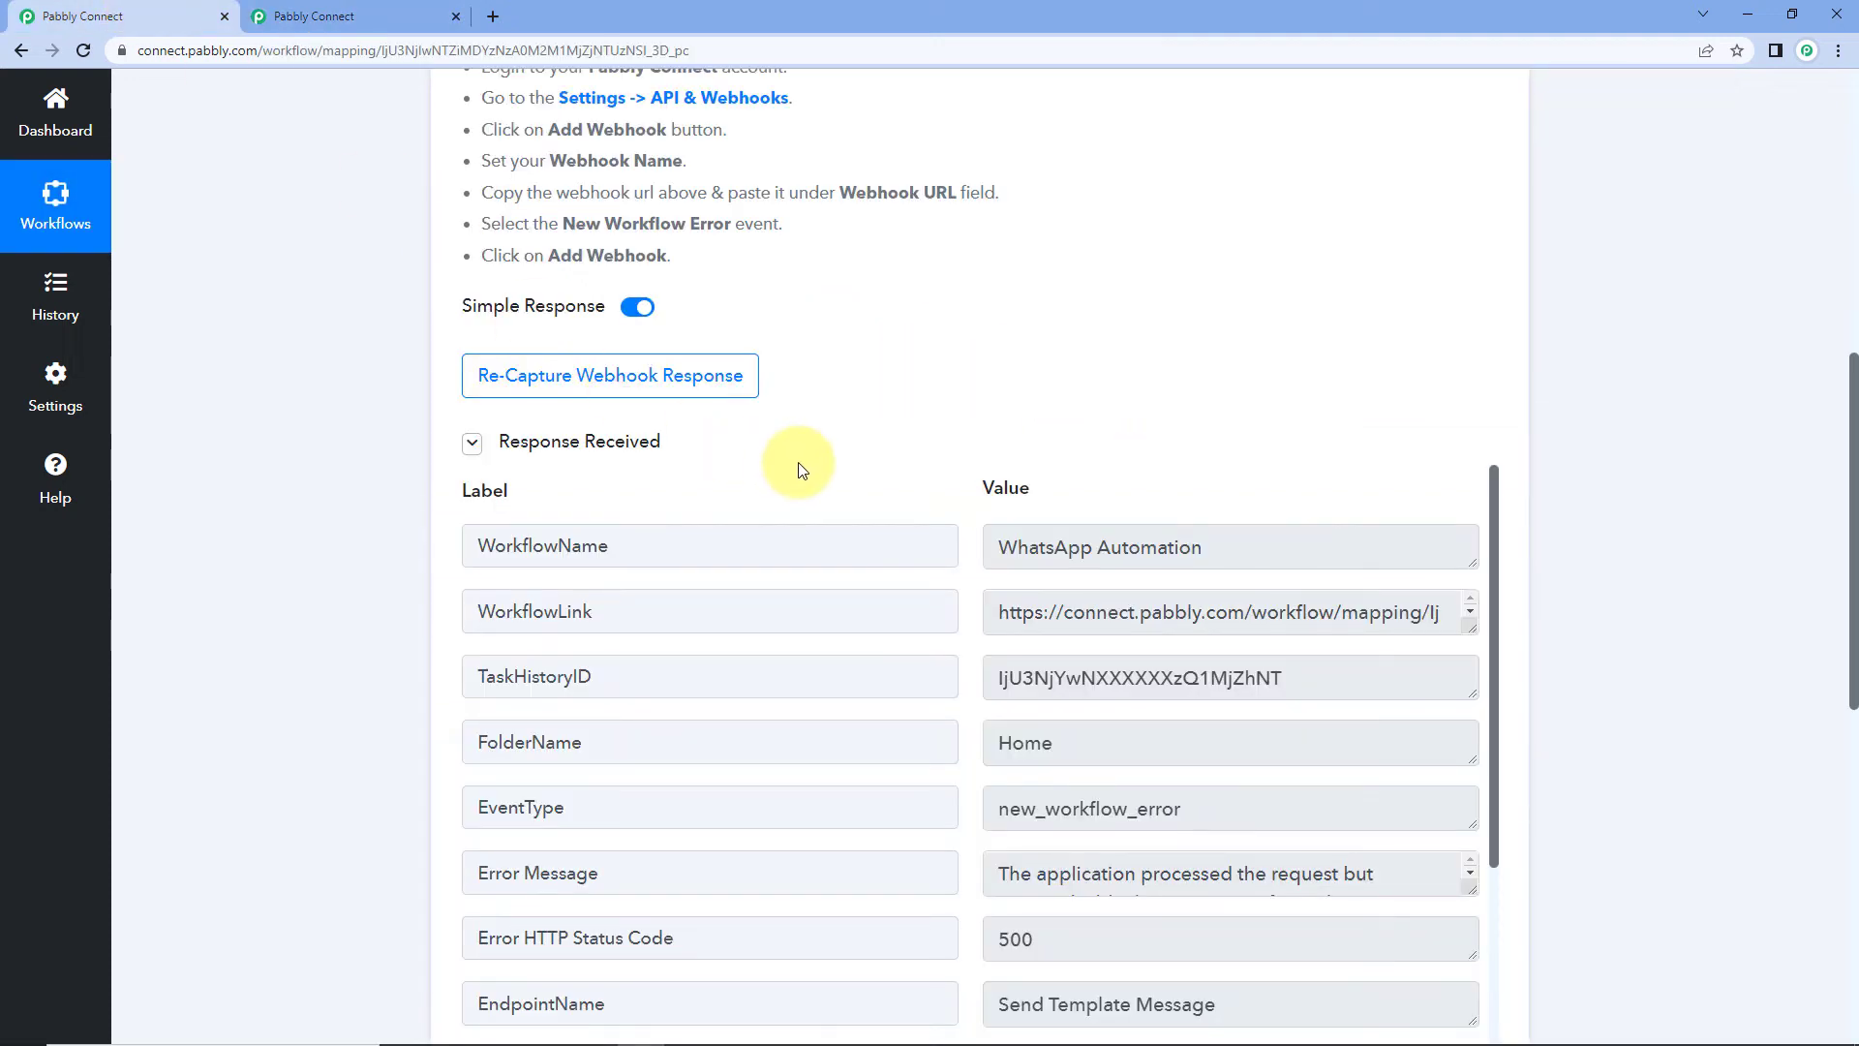
{"action": "scroll", "coordinate": [643, 444], "scroll_direction": "down", "scroll_amount": 2}
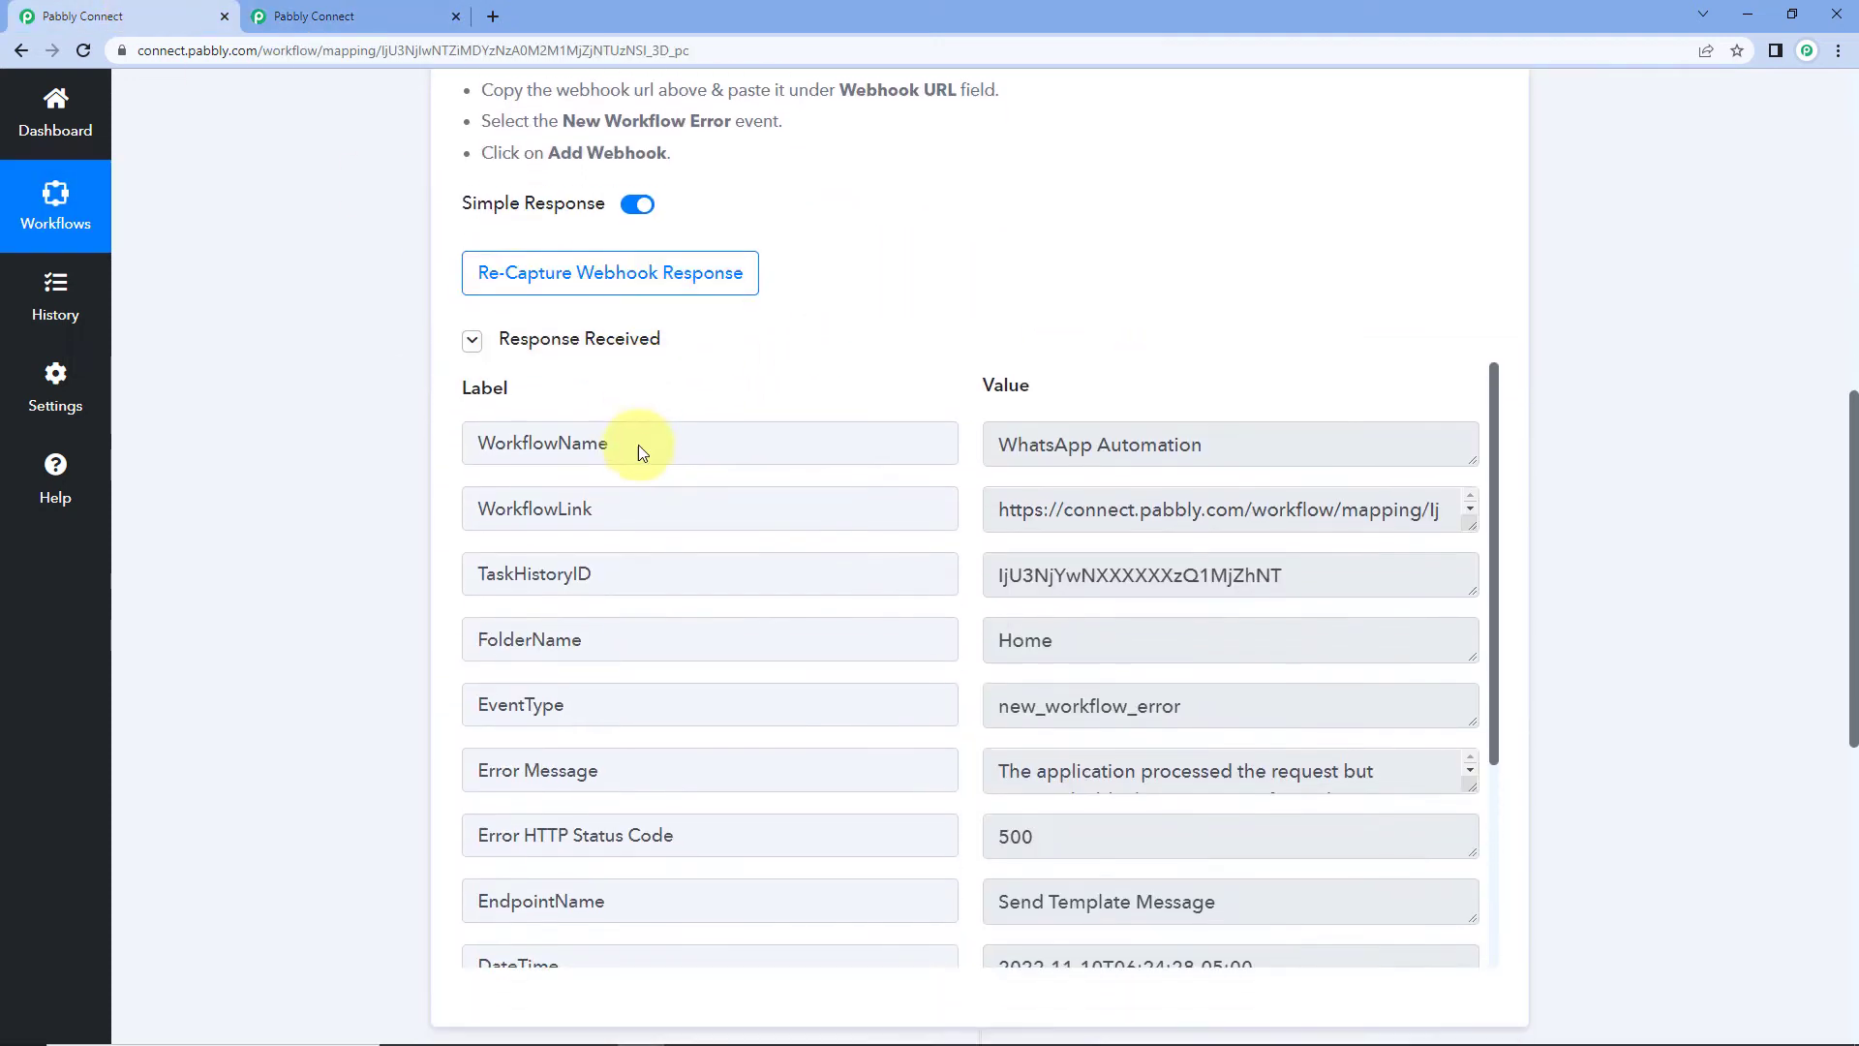
- Inspect the captured WorkflowName and TaskHistoryID values and enlarge the WorkflowLink box
{"action": "left_click", "coordinate": [1256, 352]}
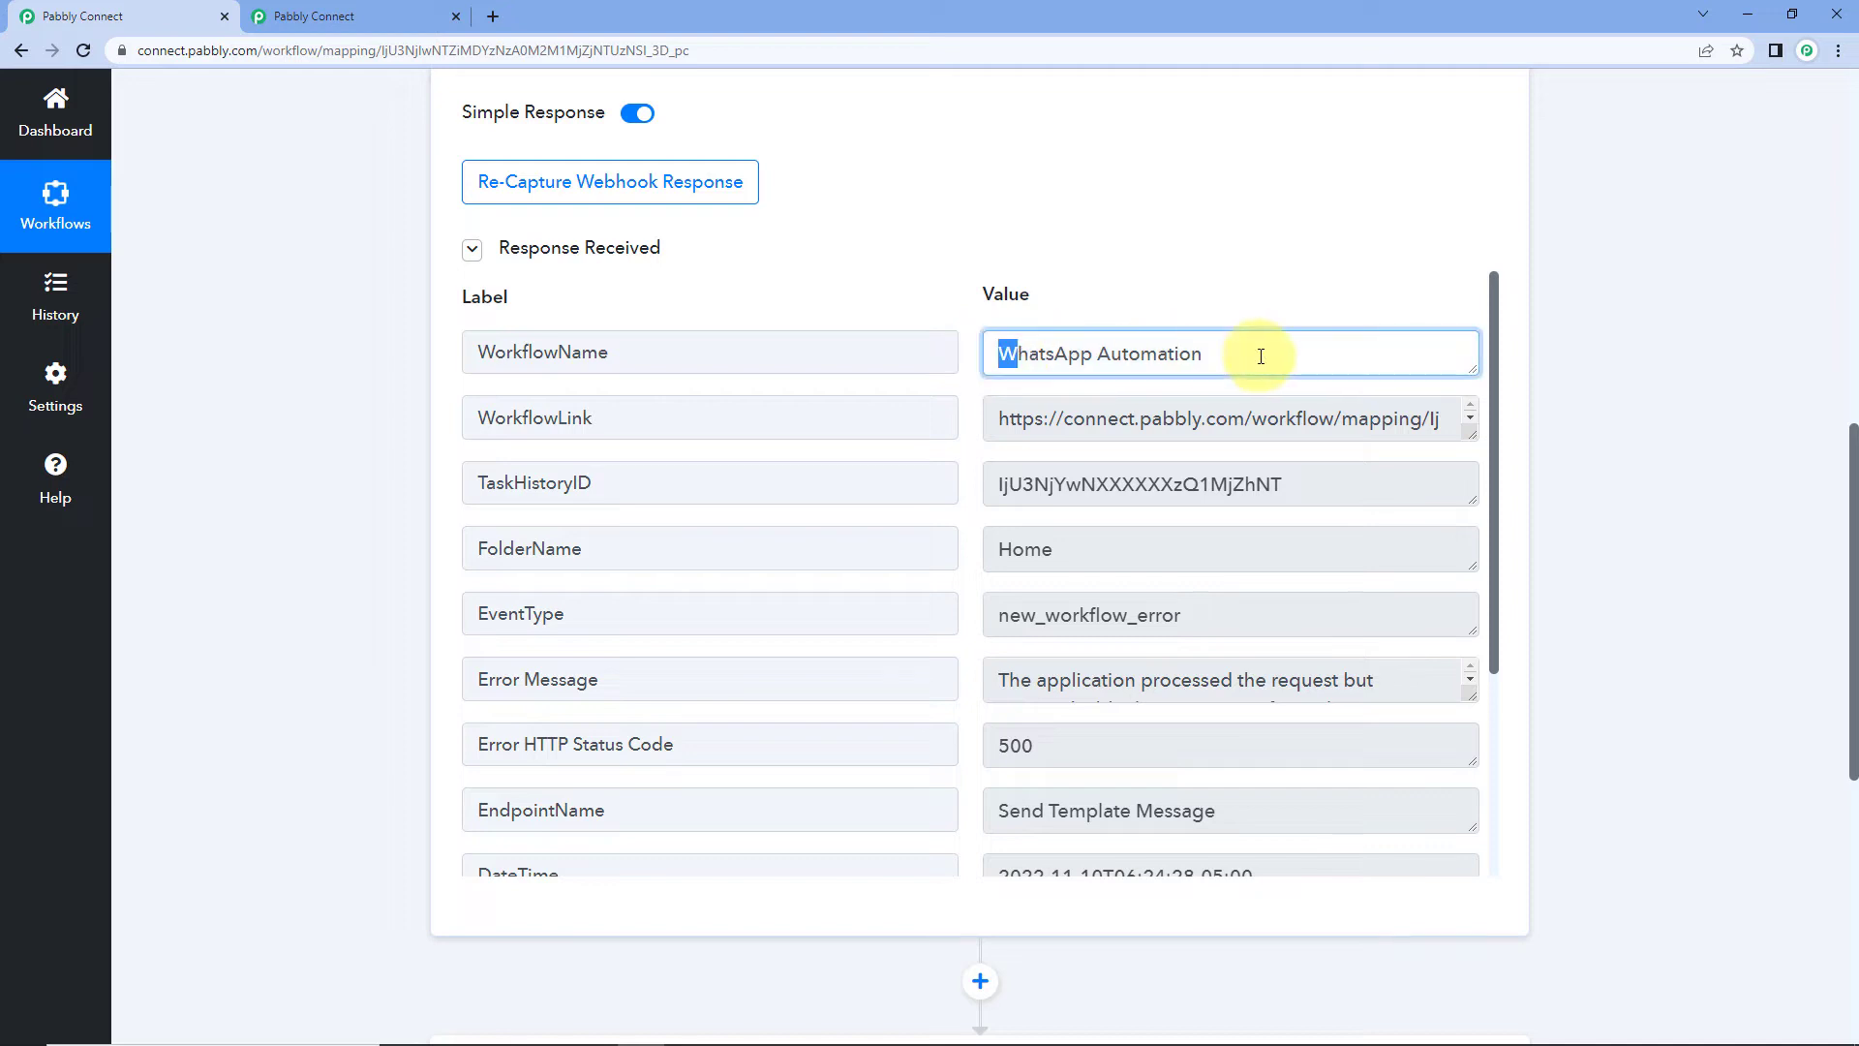
{"action": "key", "text": "ctrl+a"}
{"action": "left_click", "coordinate": [1151, 292]}
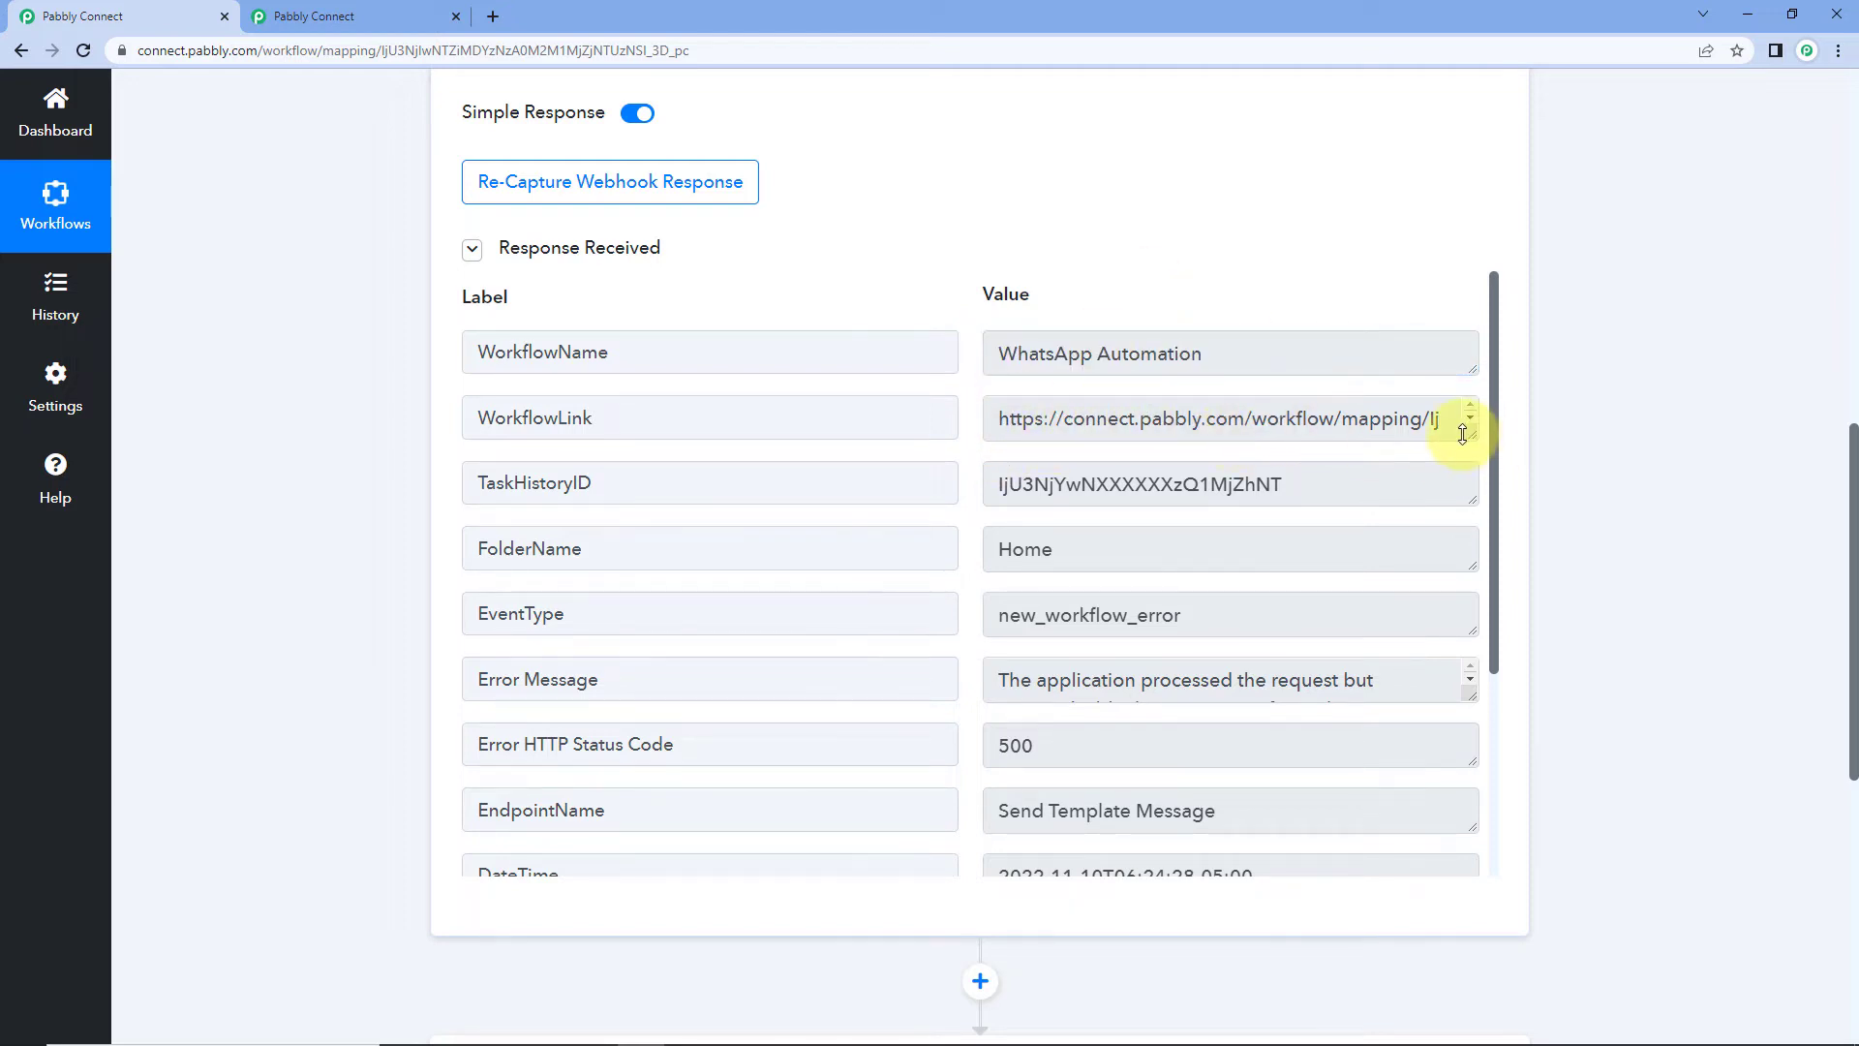
{"action": "left_click_drag", "start_coordinate": [1463, 433], "coordinate": [1468, 496]}
{"action": "left_click", "coordinate": [1120, 546]}
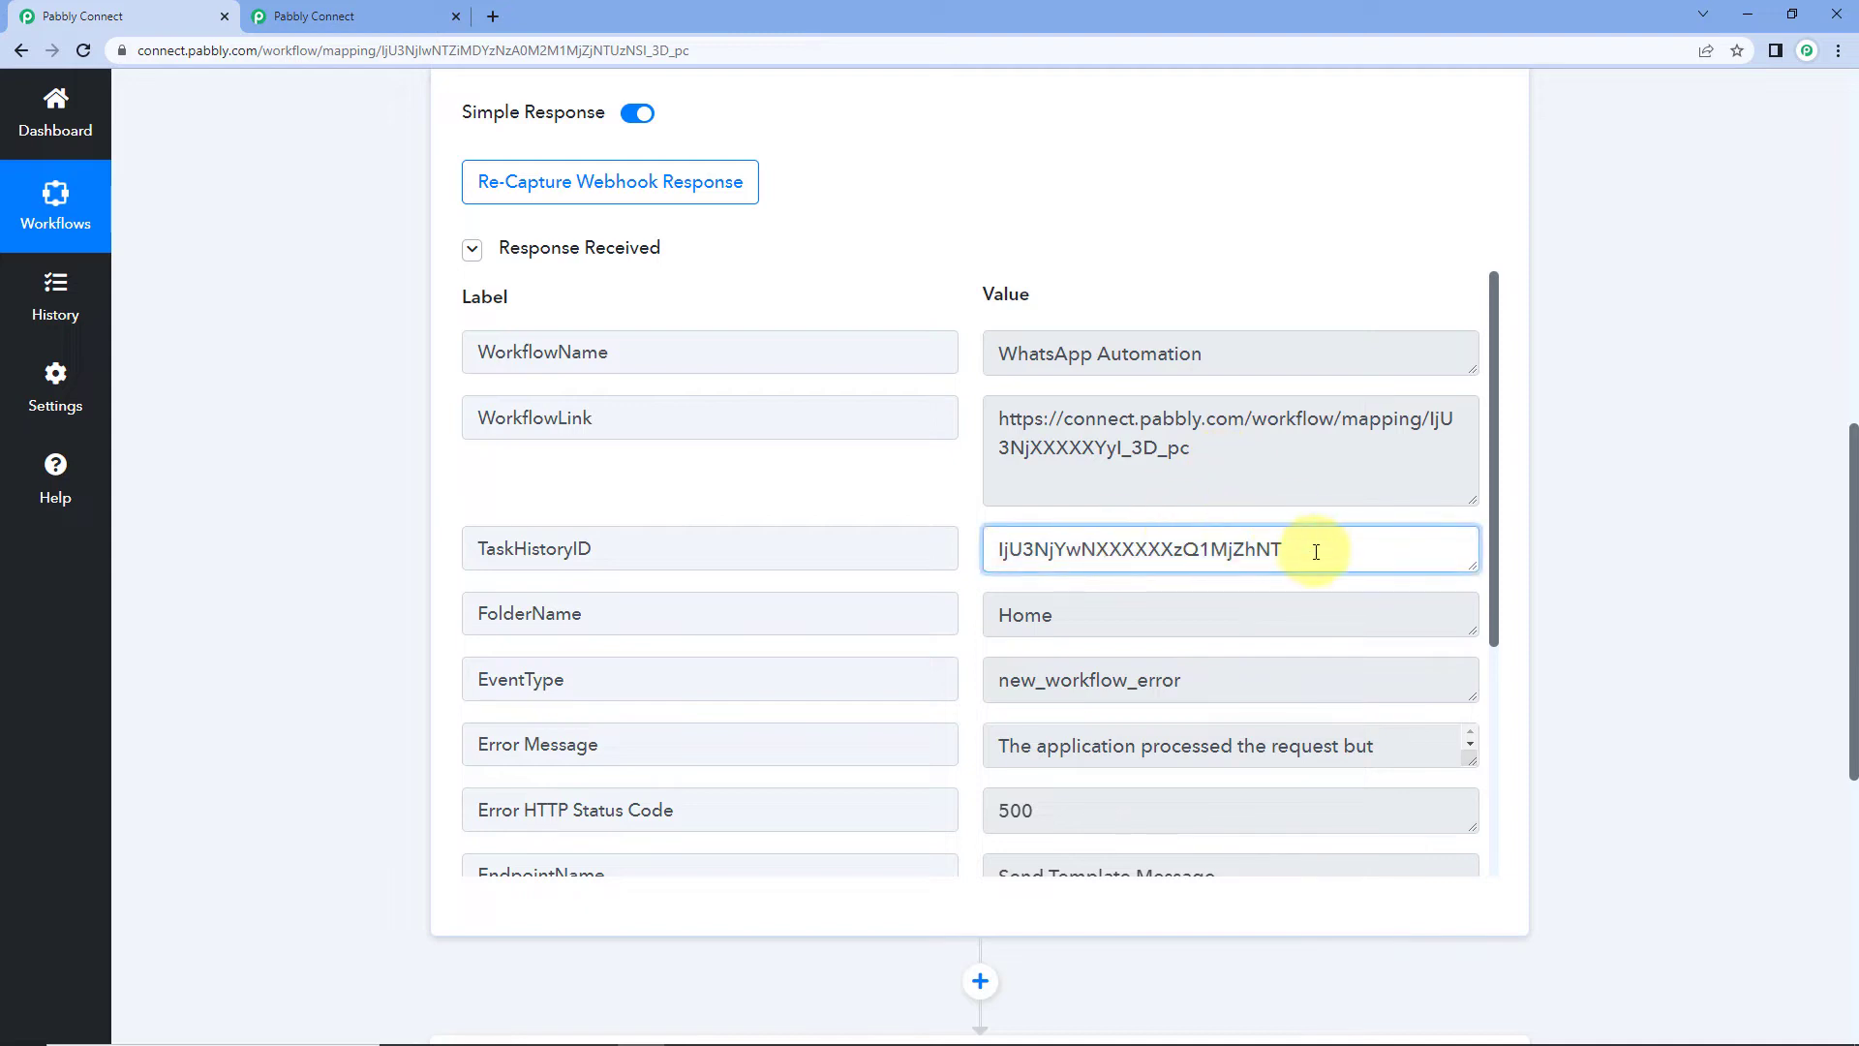
{"action": "scroll", "coordinate": [1059, 539], "scroll_direction": "down", "scroll_amount": 2}
{"action": "left_click_drag", "start_coordinate": [1113, 419], "coordinate": [919, 423]}
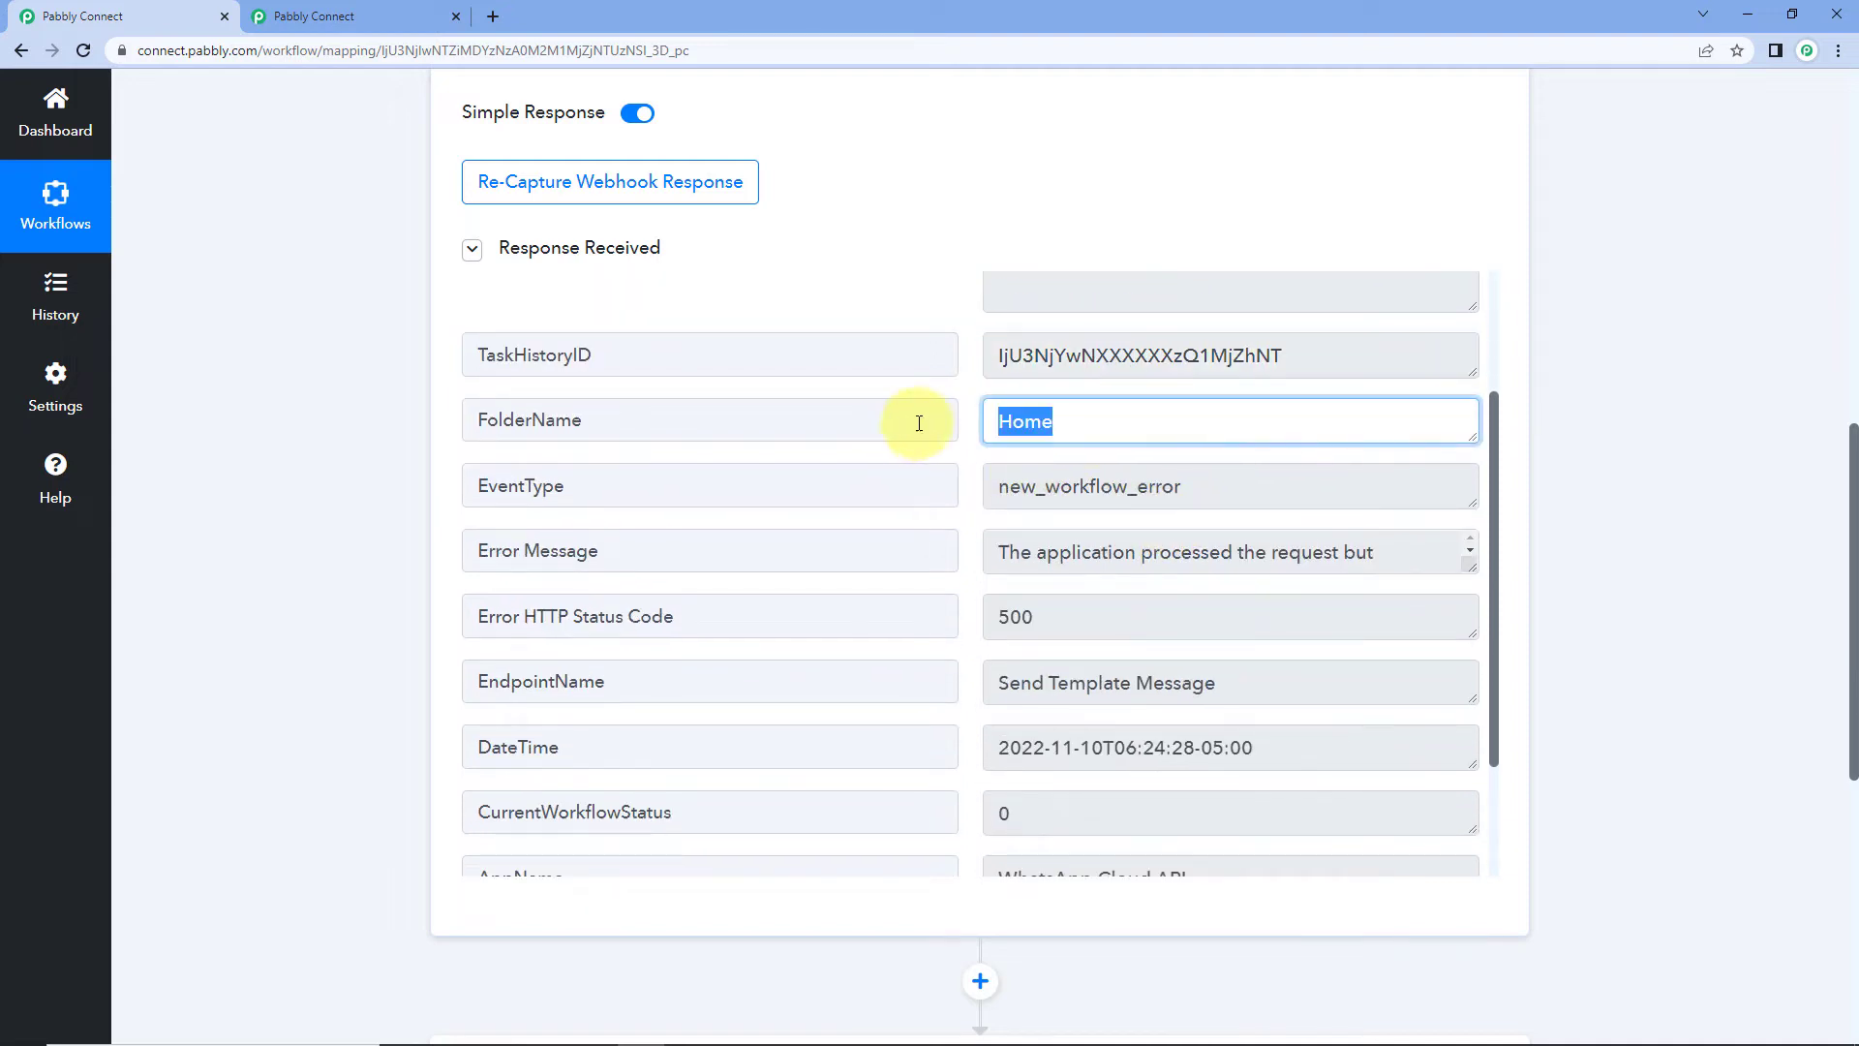
- Review the new_workflow_error response (status 500, WhatsApp Cloud API) and scroll back to the trigger header
{"action": "scroll", "coordinate": [984, 498], "scroll_direction": "up", "scroll_amount": 1}
{"action": "scroll", "coordinate": [955, 561], "scroll_direction": "down", "scroll_amount": 1}
{"action": "scroll", "coordinate": [949, 576], "scroll_direction": "down", "scroll_amount": 1}
{"action": "scroll", "coordinate": [963, 581], "scroll_direction": "down", "scroll_amount": 2}
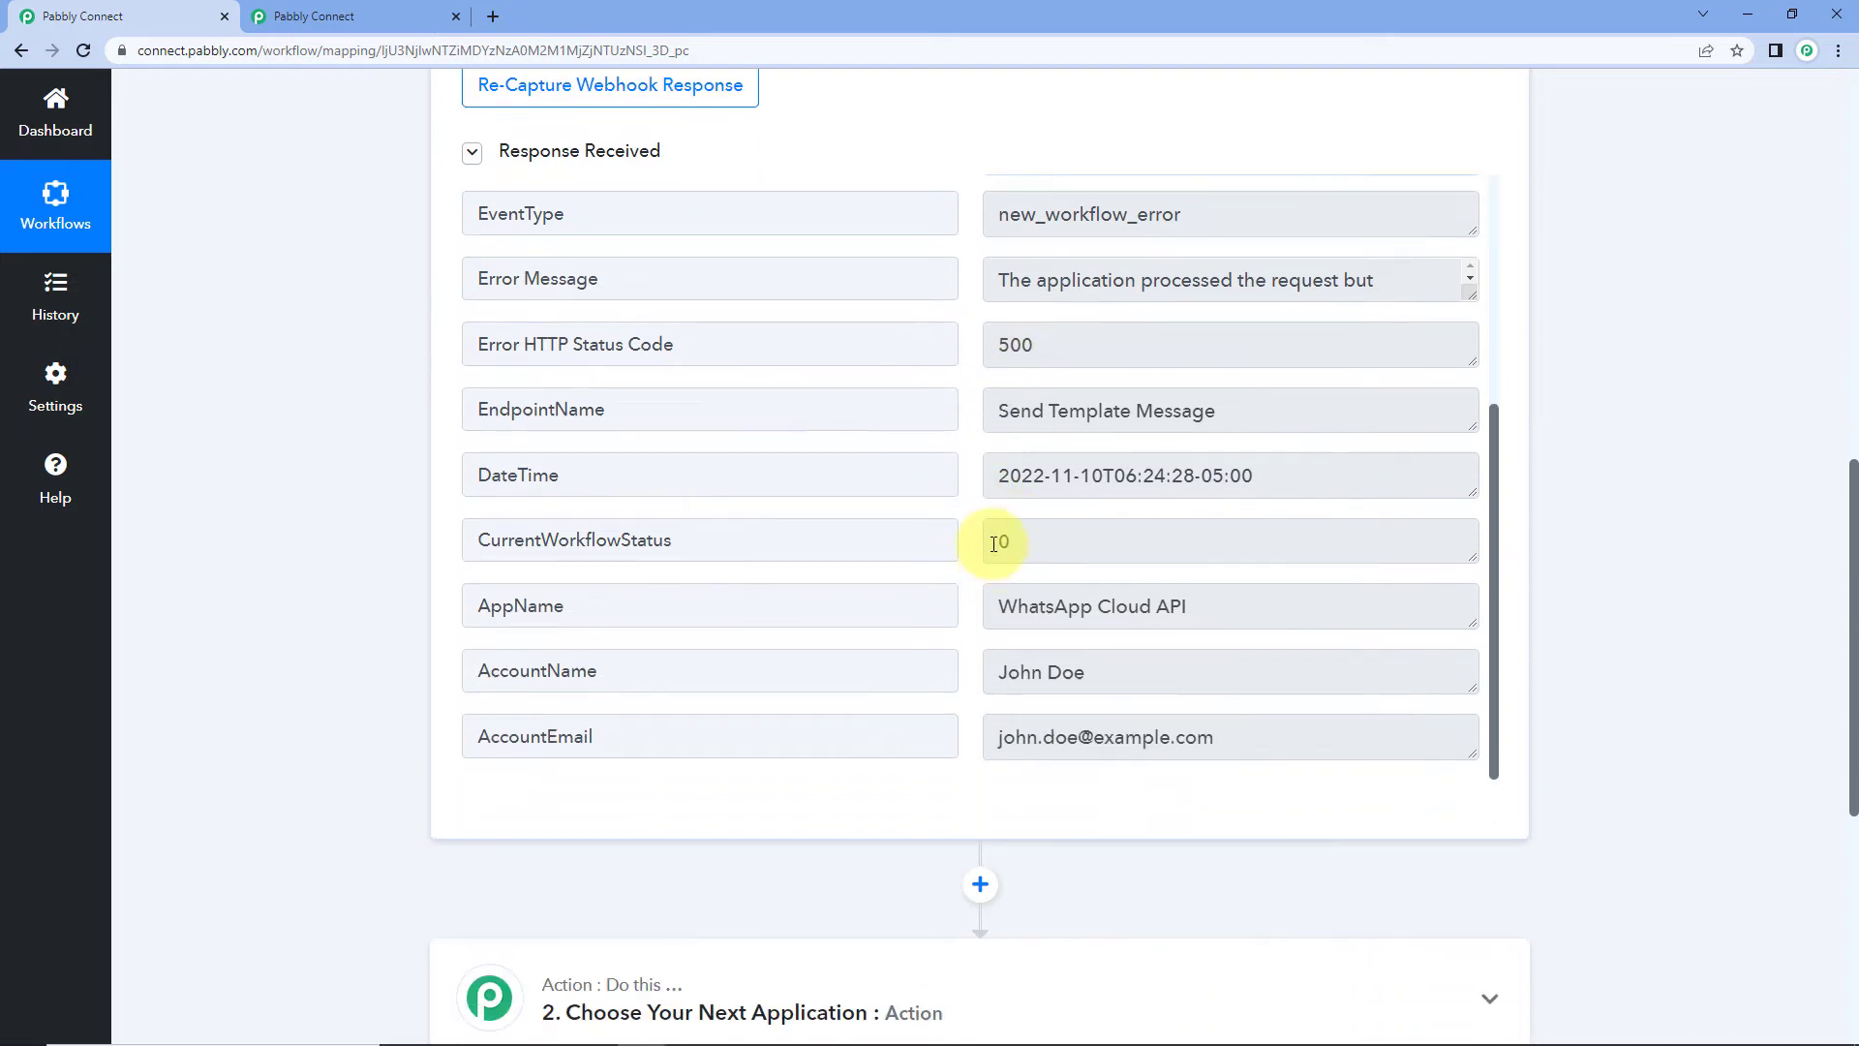
{"action": "scroll", "coordinate": [978, 533], "scroll_direction": "up", "scroll_amount": 1}
{"action": "scroll", "coordinate": [972, 540], "scroll_direction": "down", "scroll_amount": 1}
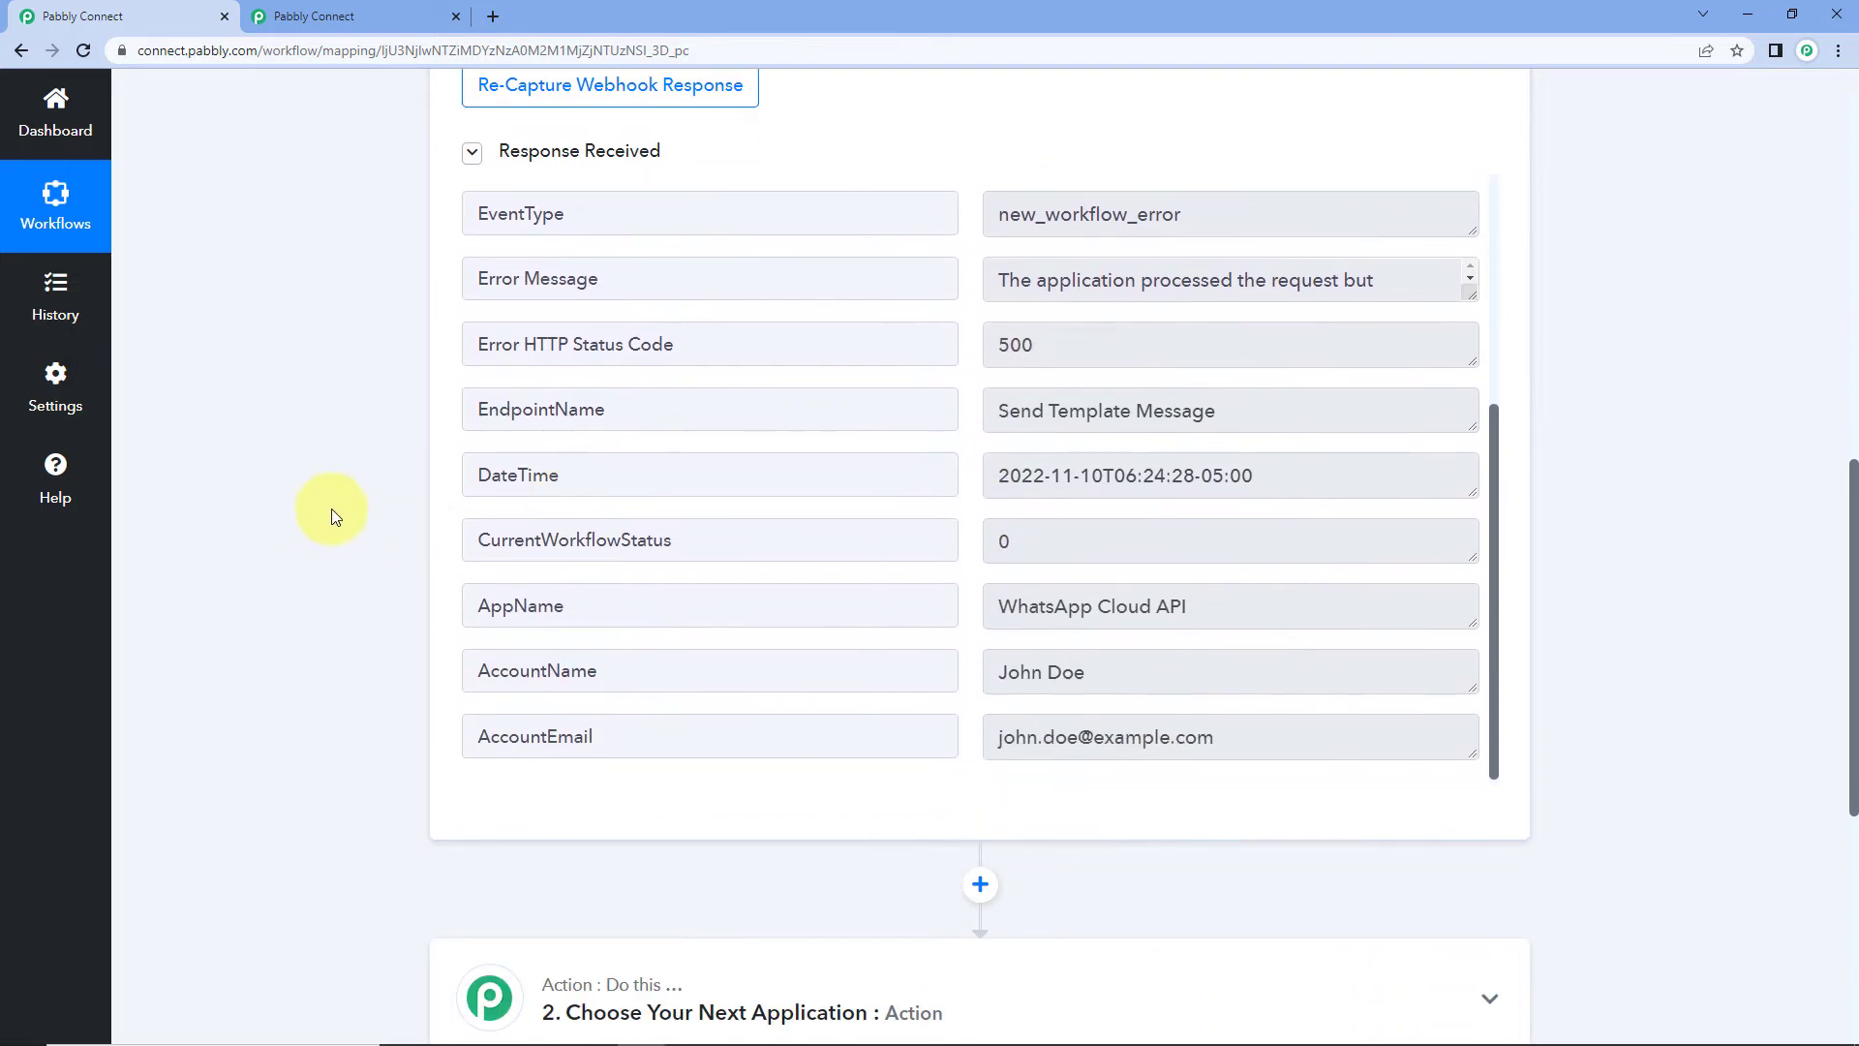
{"action": "scroll", "coordinate": [387, 514], "scroll_direction": "up", "scroll_amount": 2}
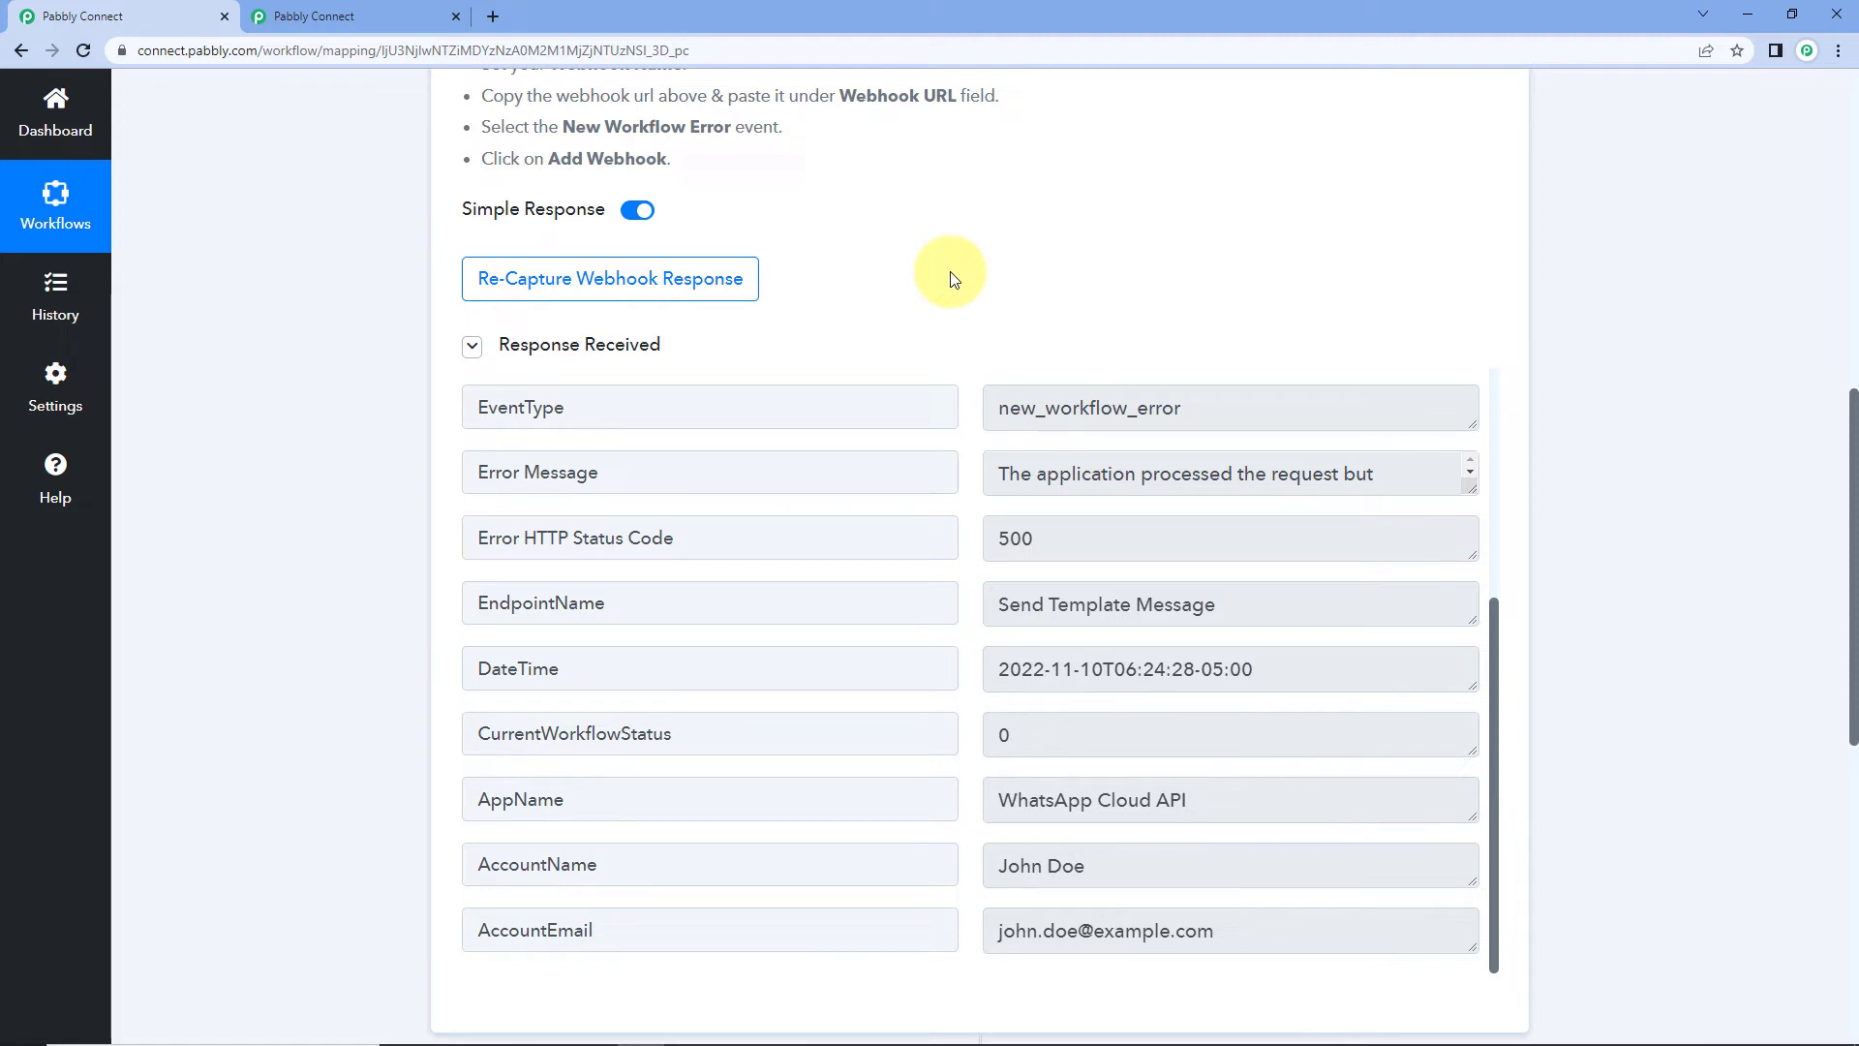
{"action": "scroll", "coordinate": [950, 286], "scroll_direction": "up", "scroll_amount": 4}
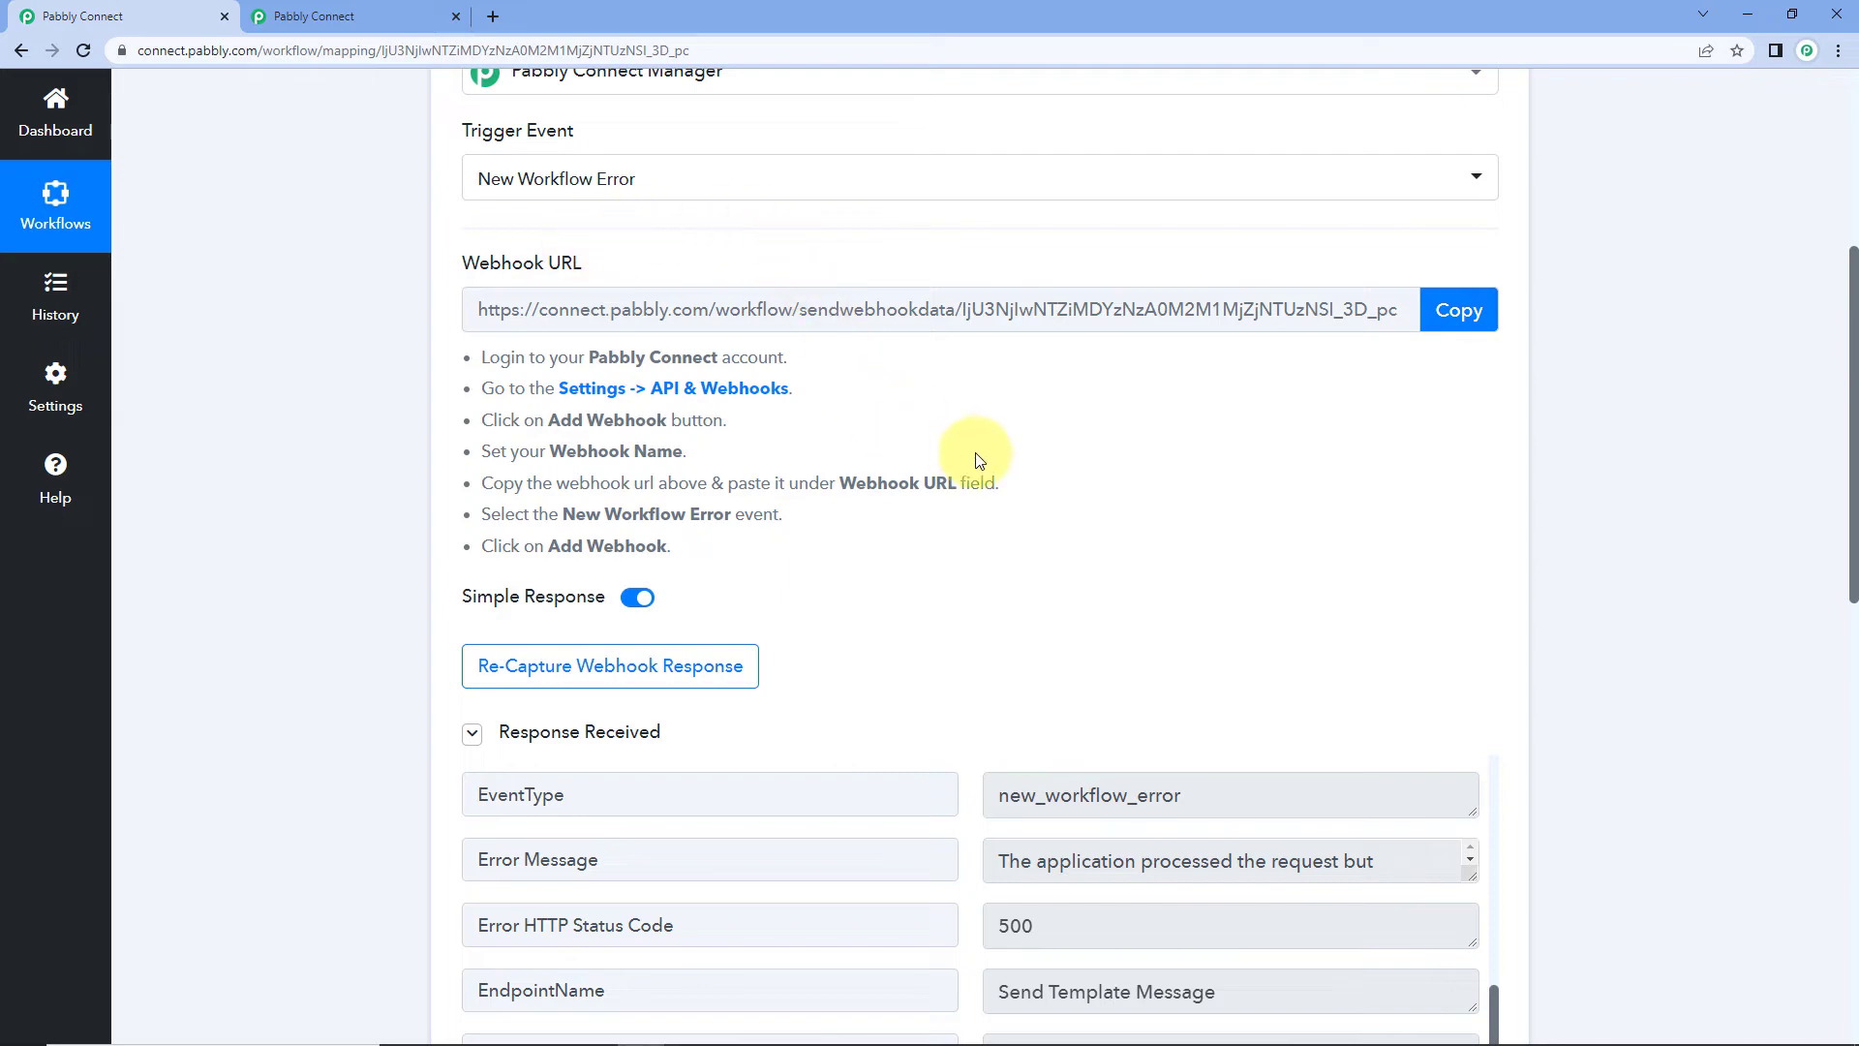
{"action": "scroll", "coordinate": [998, 435], "scroll_direction": "down", "scroll_amount": 2}
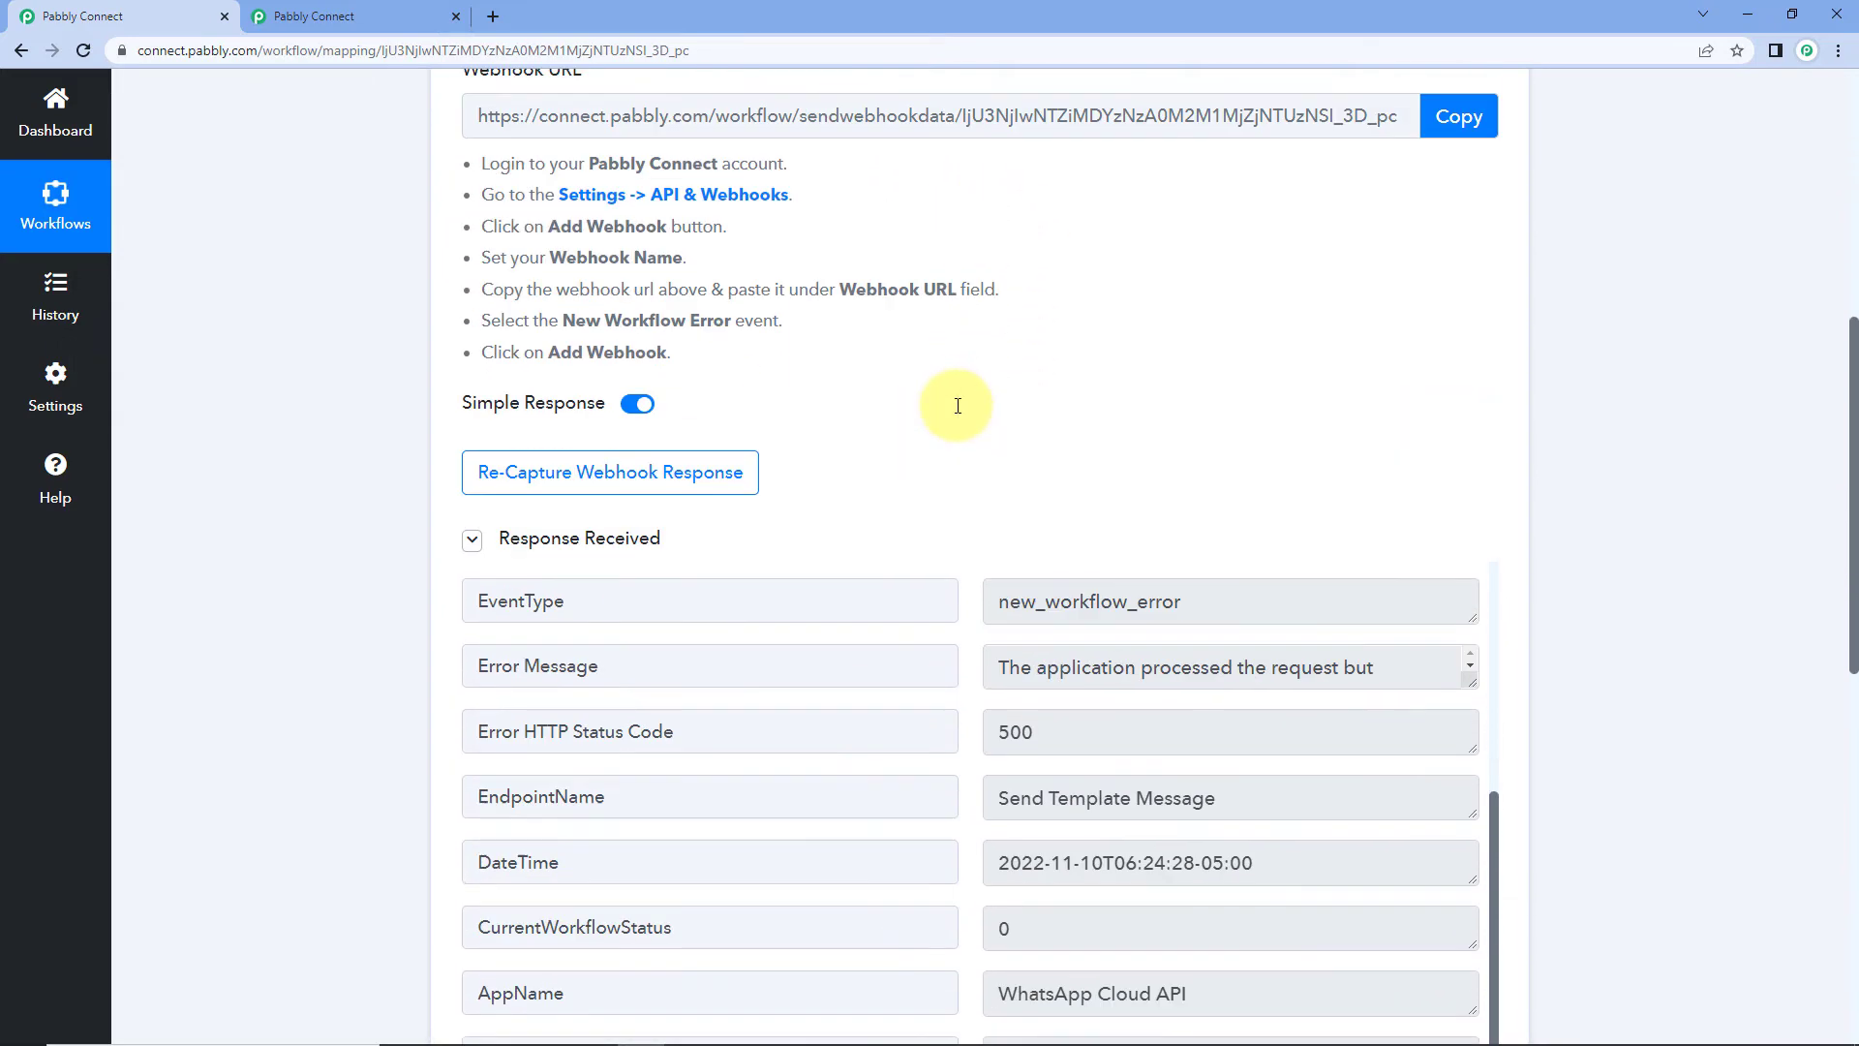
{"action": "scroll", "coordinate": [955, 405], "scroll_direction": "up", "scroll_amount": 3}
{"action": "scroll", "coordinate": [930, 204], "scroll_direction": "up", "scroll_amount": 2}
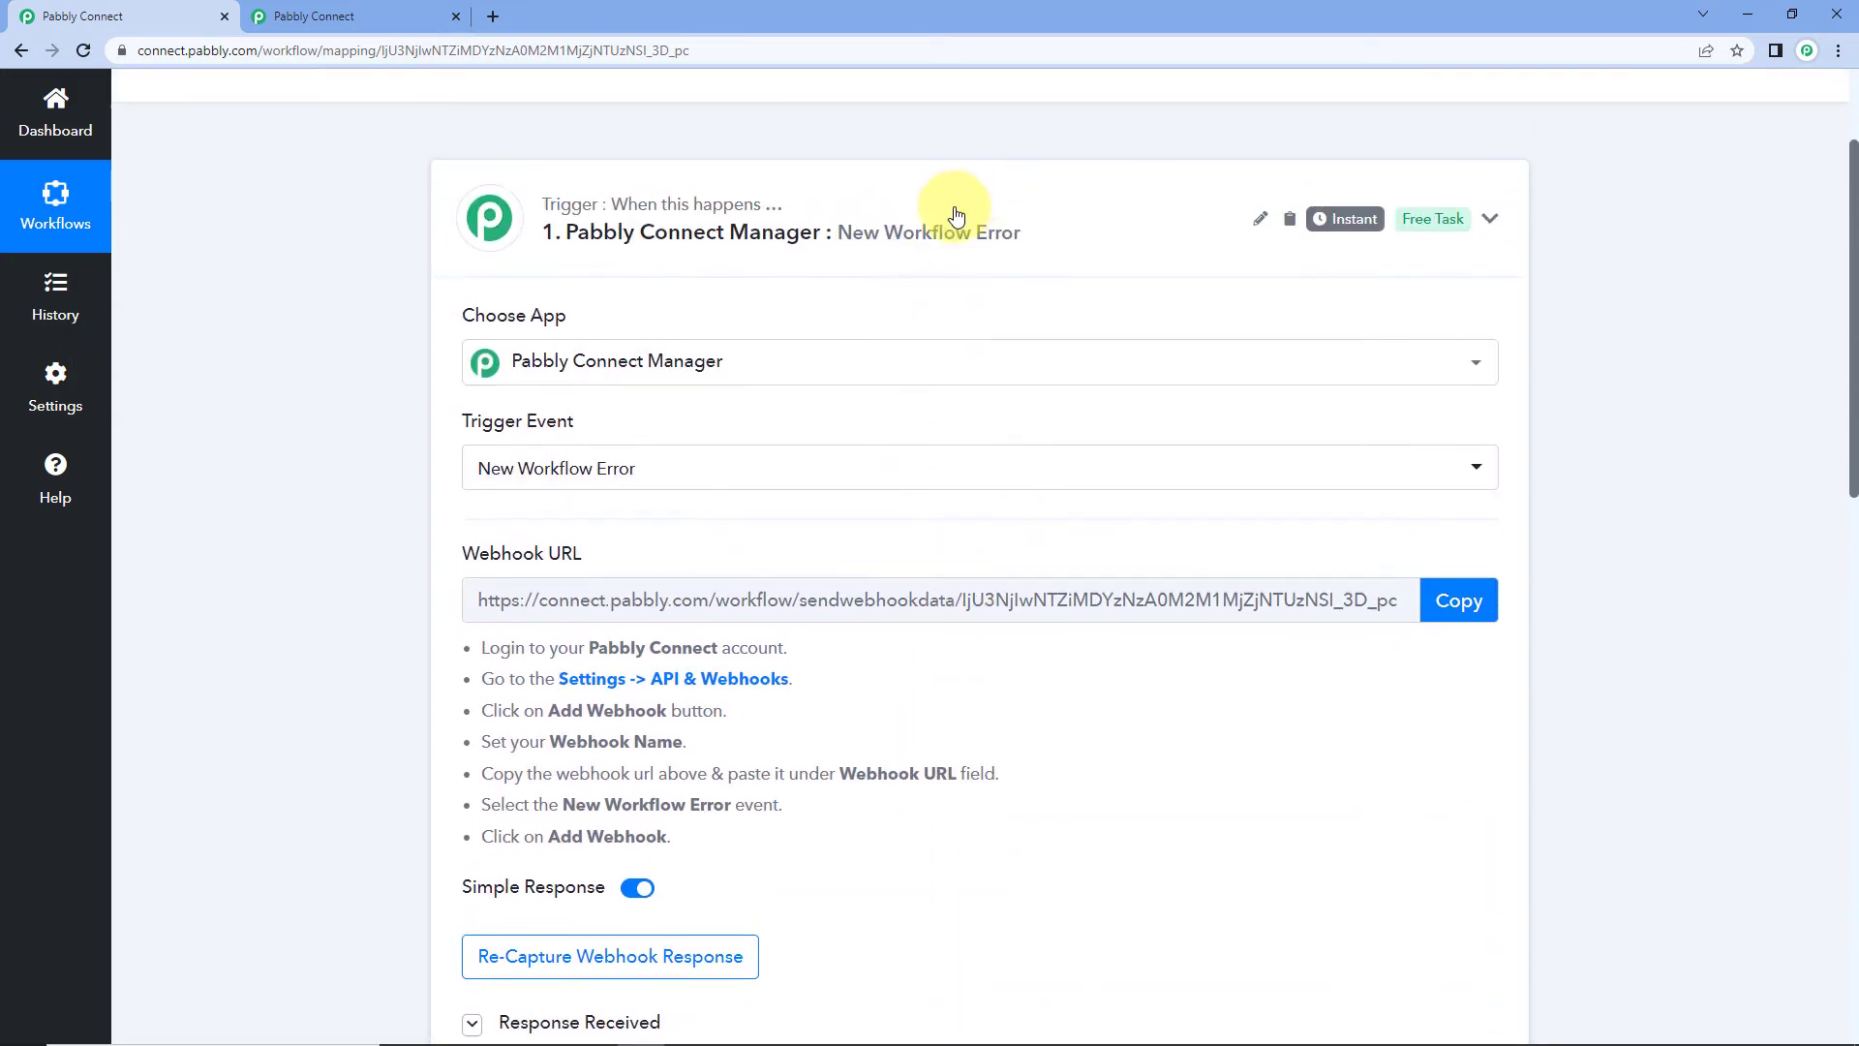
- Re-expand the trigger card, view its Trigger Event options, then return to the API & Webhooks page
{"action": "left_click", "coordinate": [950, 207]}
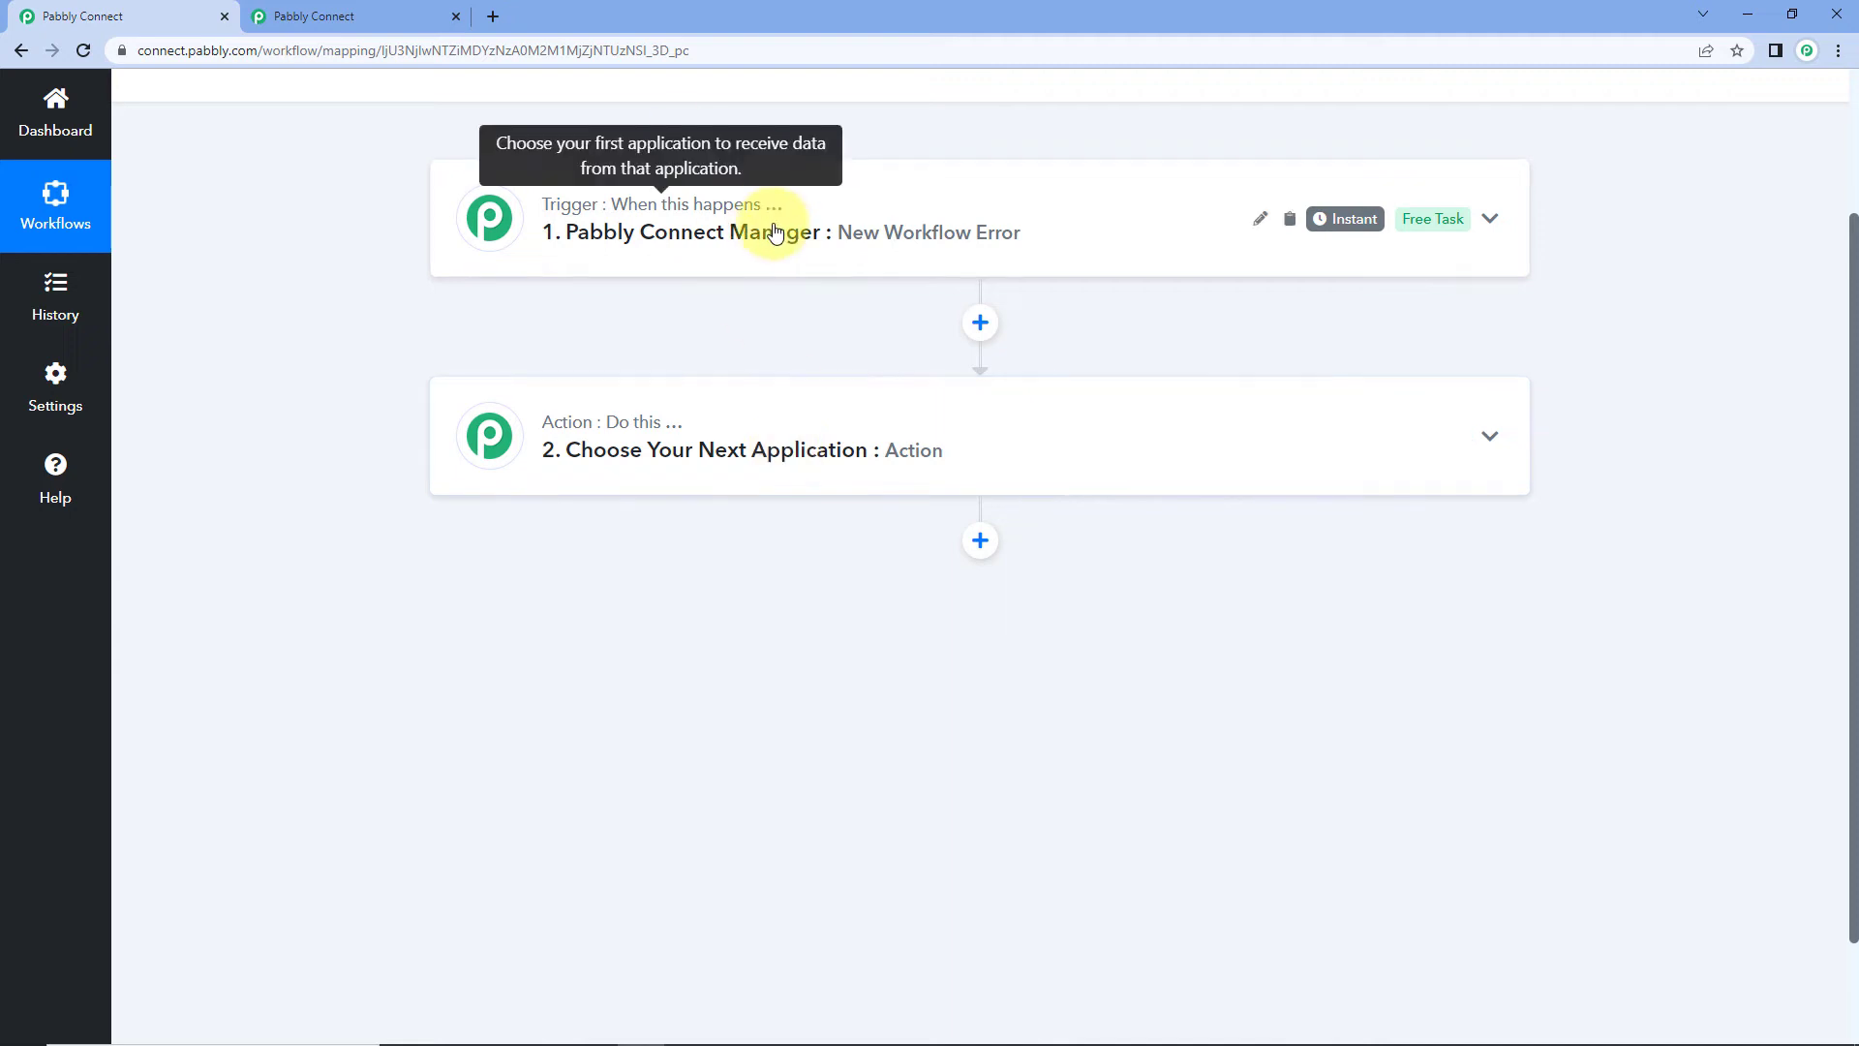
{"action": "scroll", "coordinate": [886, 319], "scroll_direction": "down", "scroll_amount": 1}
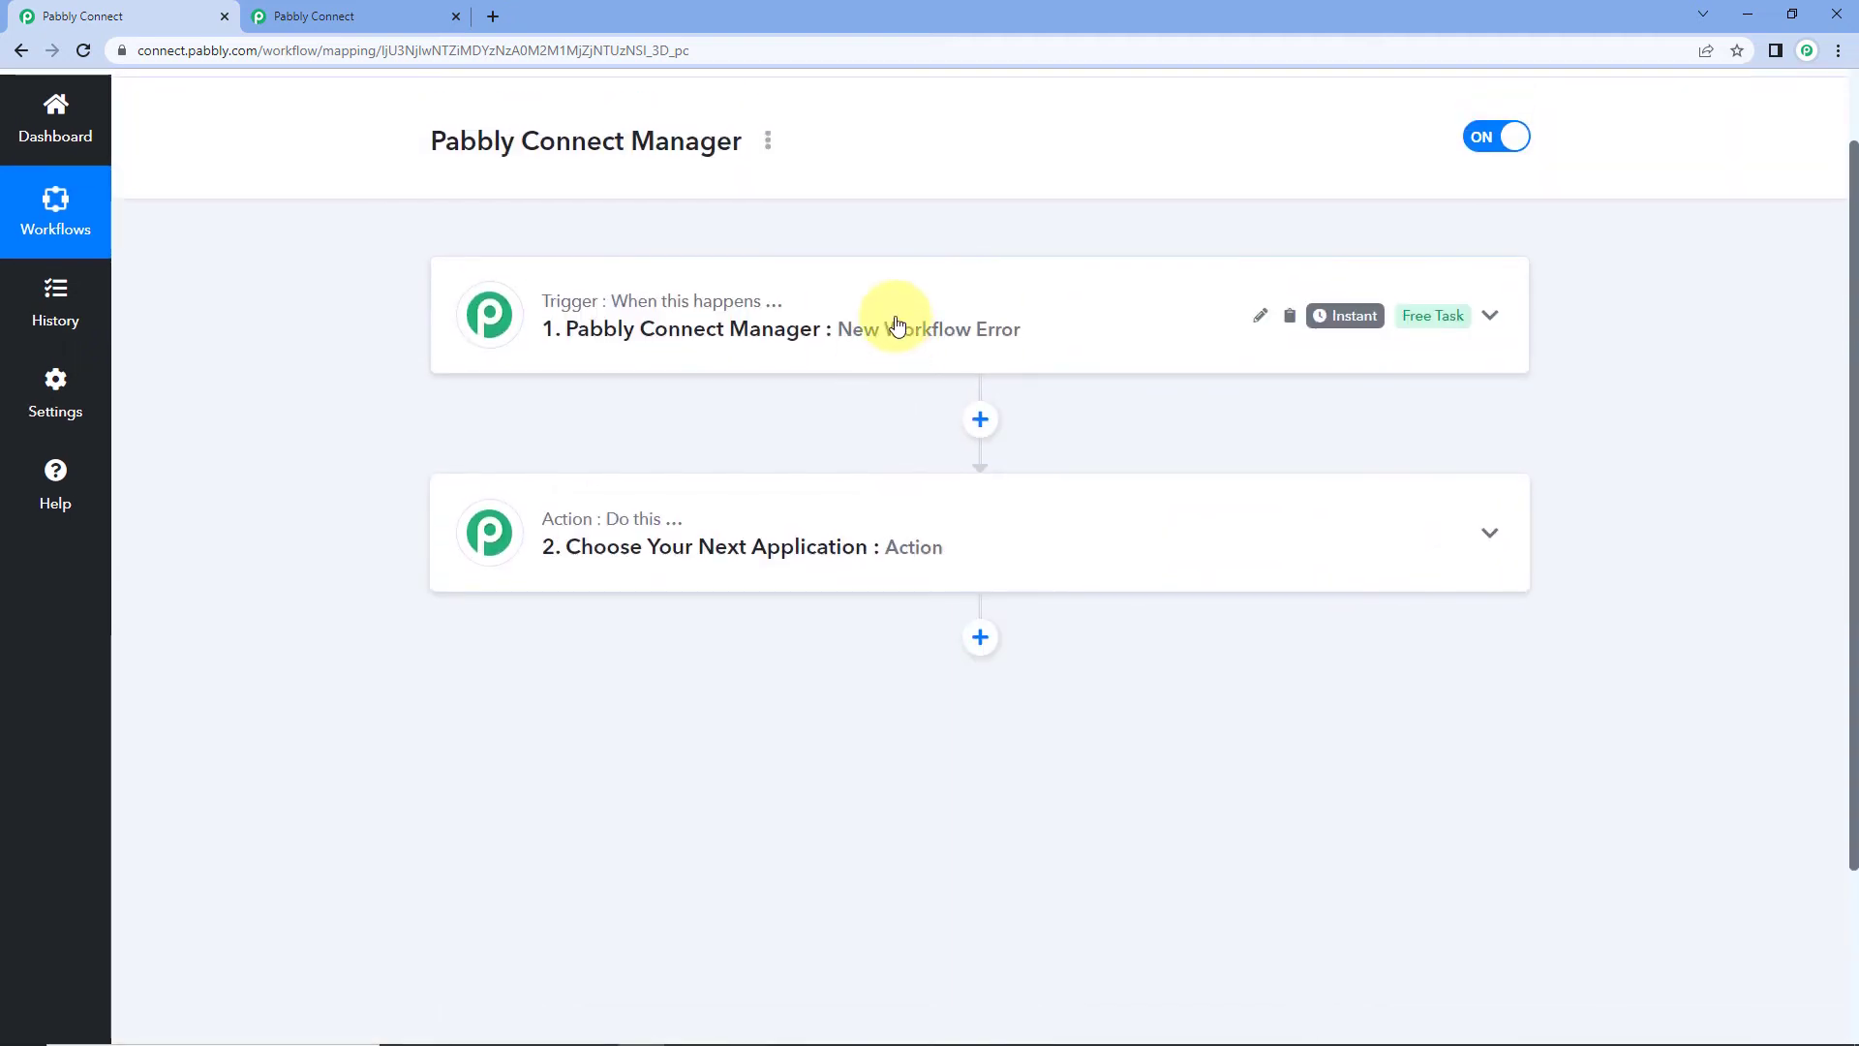
{"action": "left_click", "coordinate": [898, 330]}
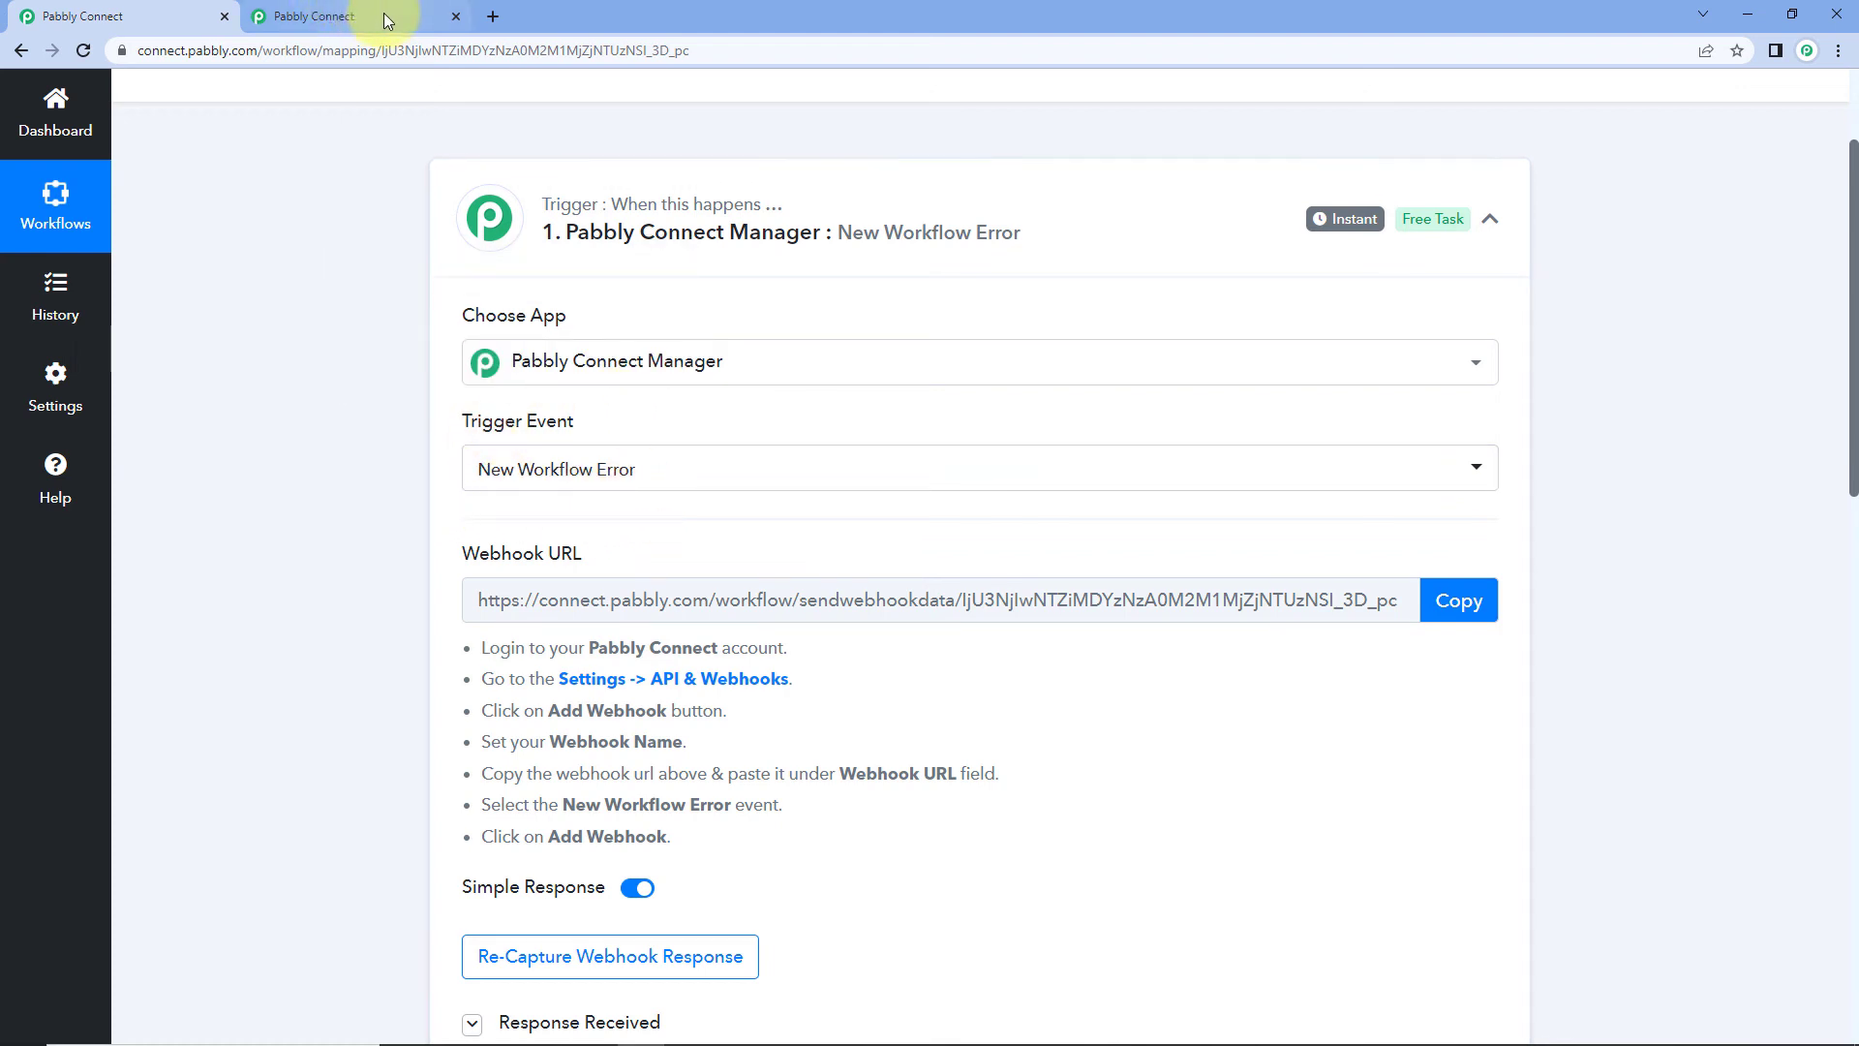
{"action": "left_click", "coordinate": [495, 468]}
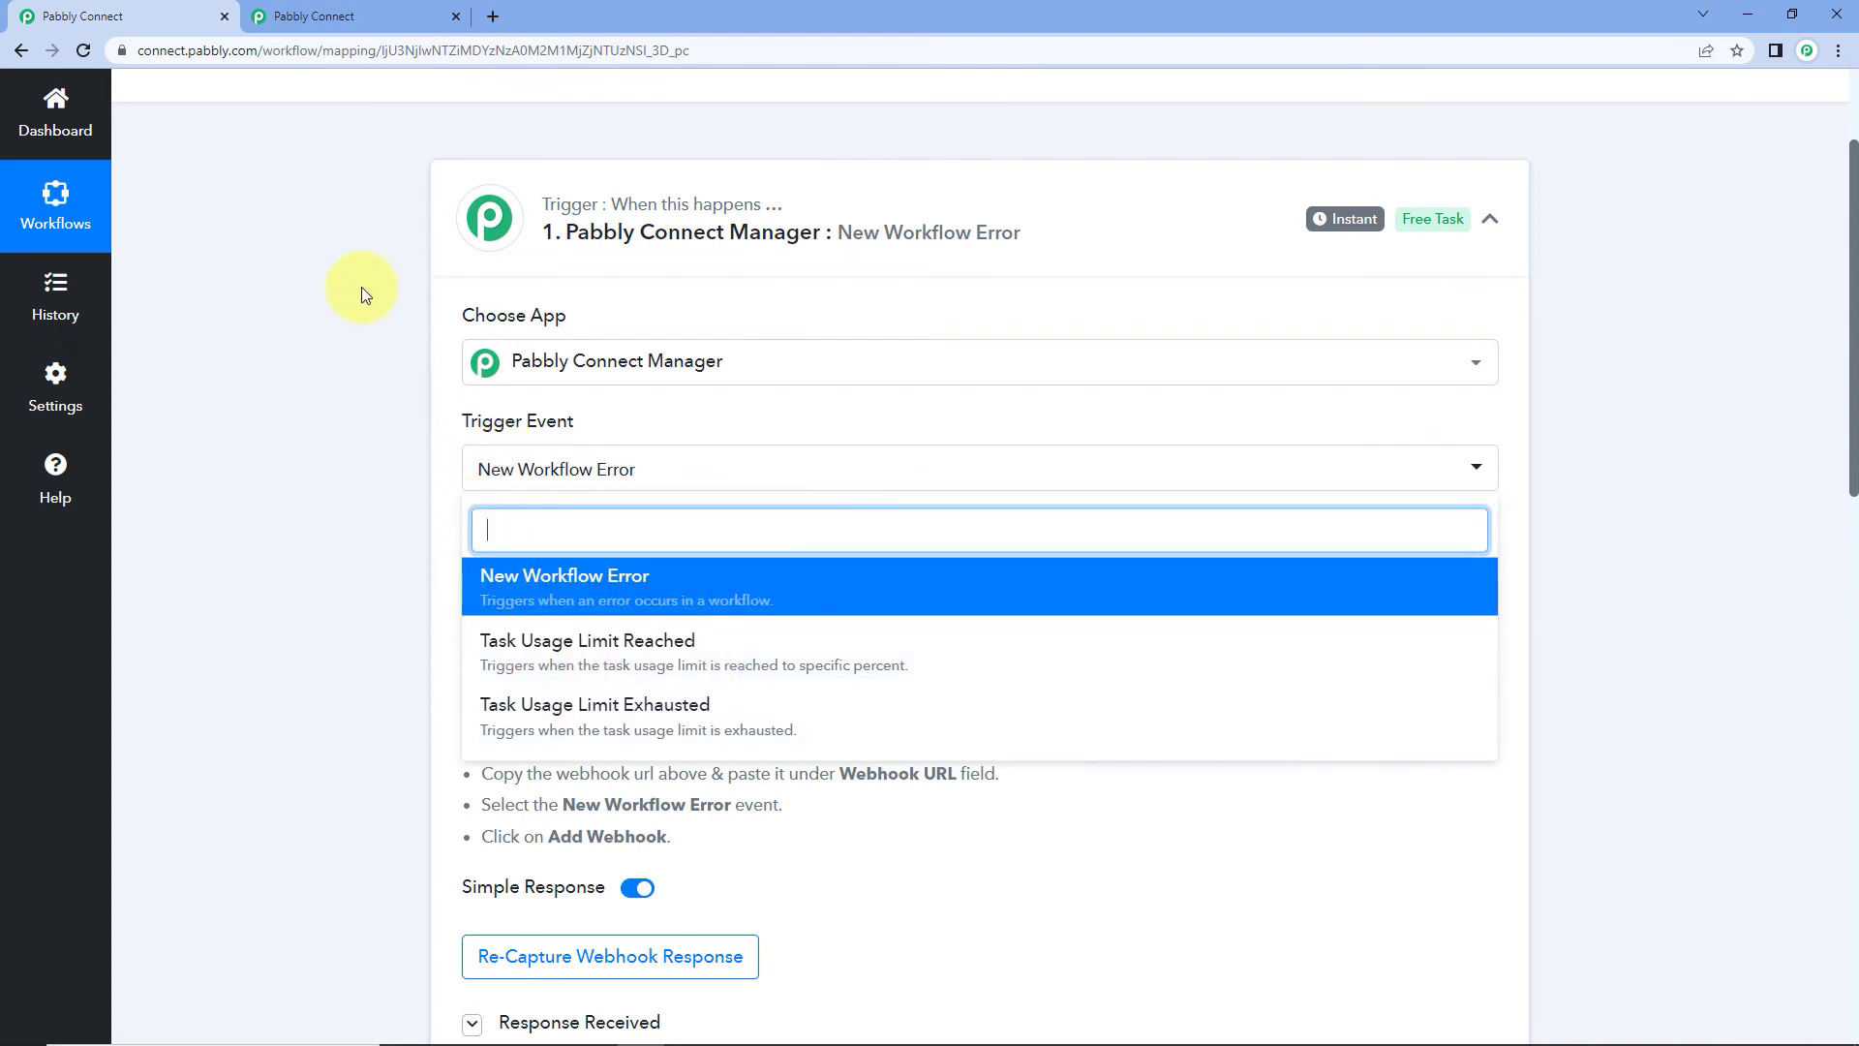
{"action": "left_click", "coordinate": [339, 15]}
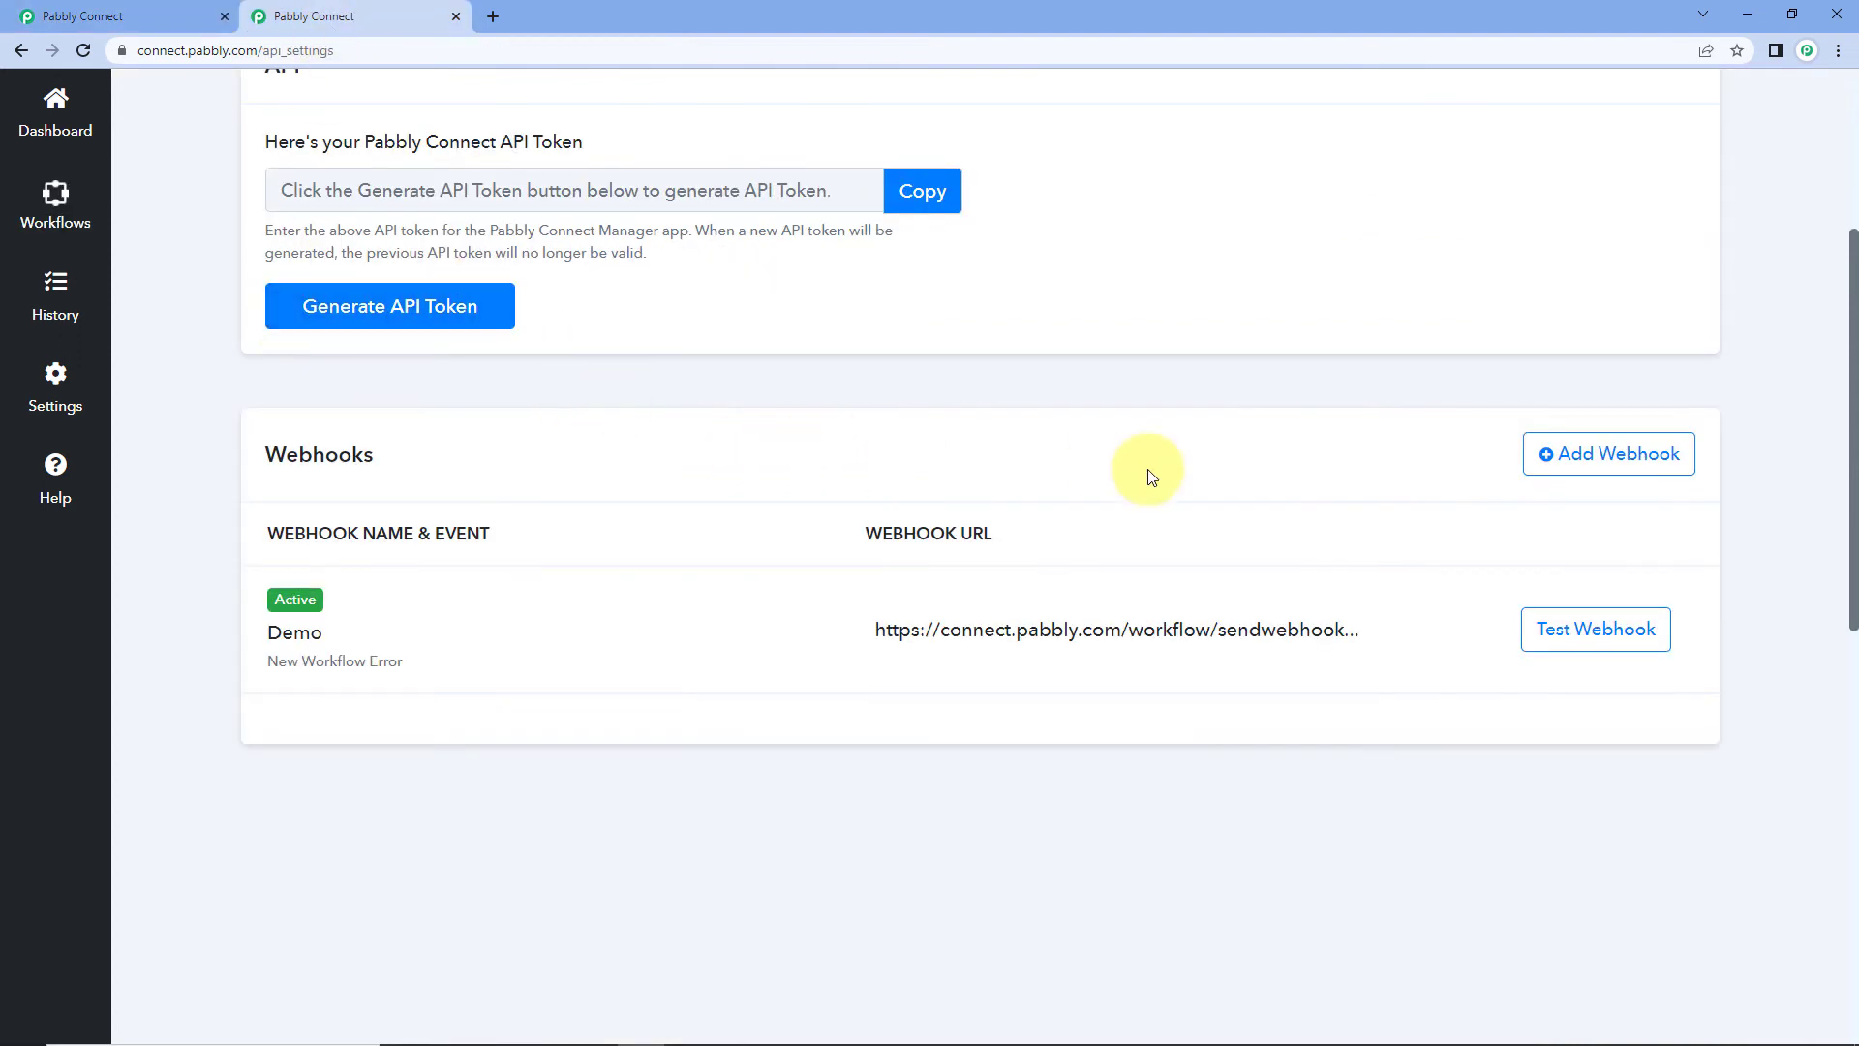
- Fill a new webhook form with event Task Usage Limit Reached and 75% monthly task usage
{"action": "left_click", "coordinate": [1580, 474]}
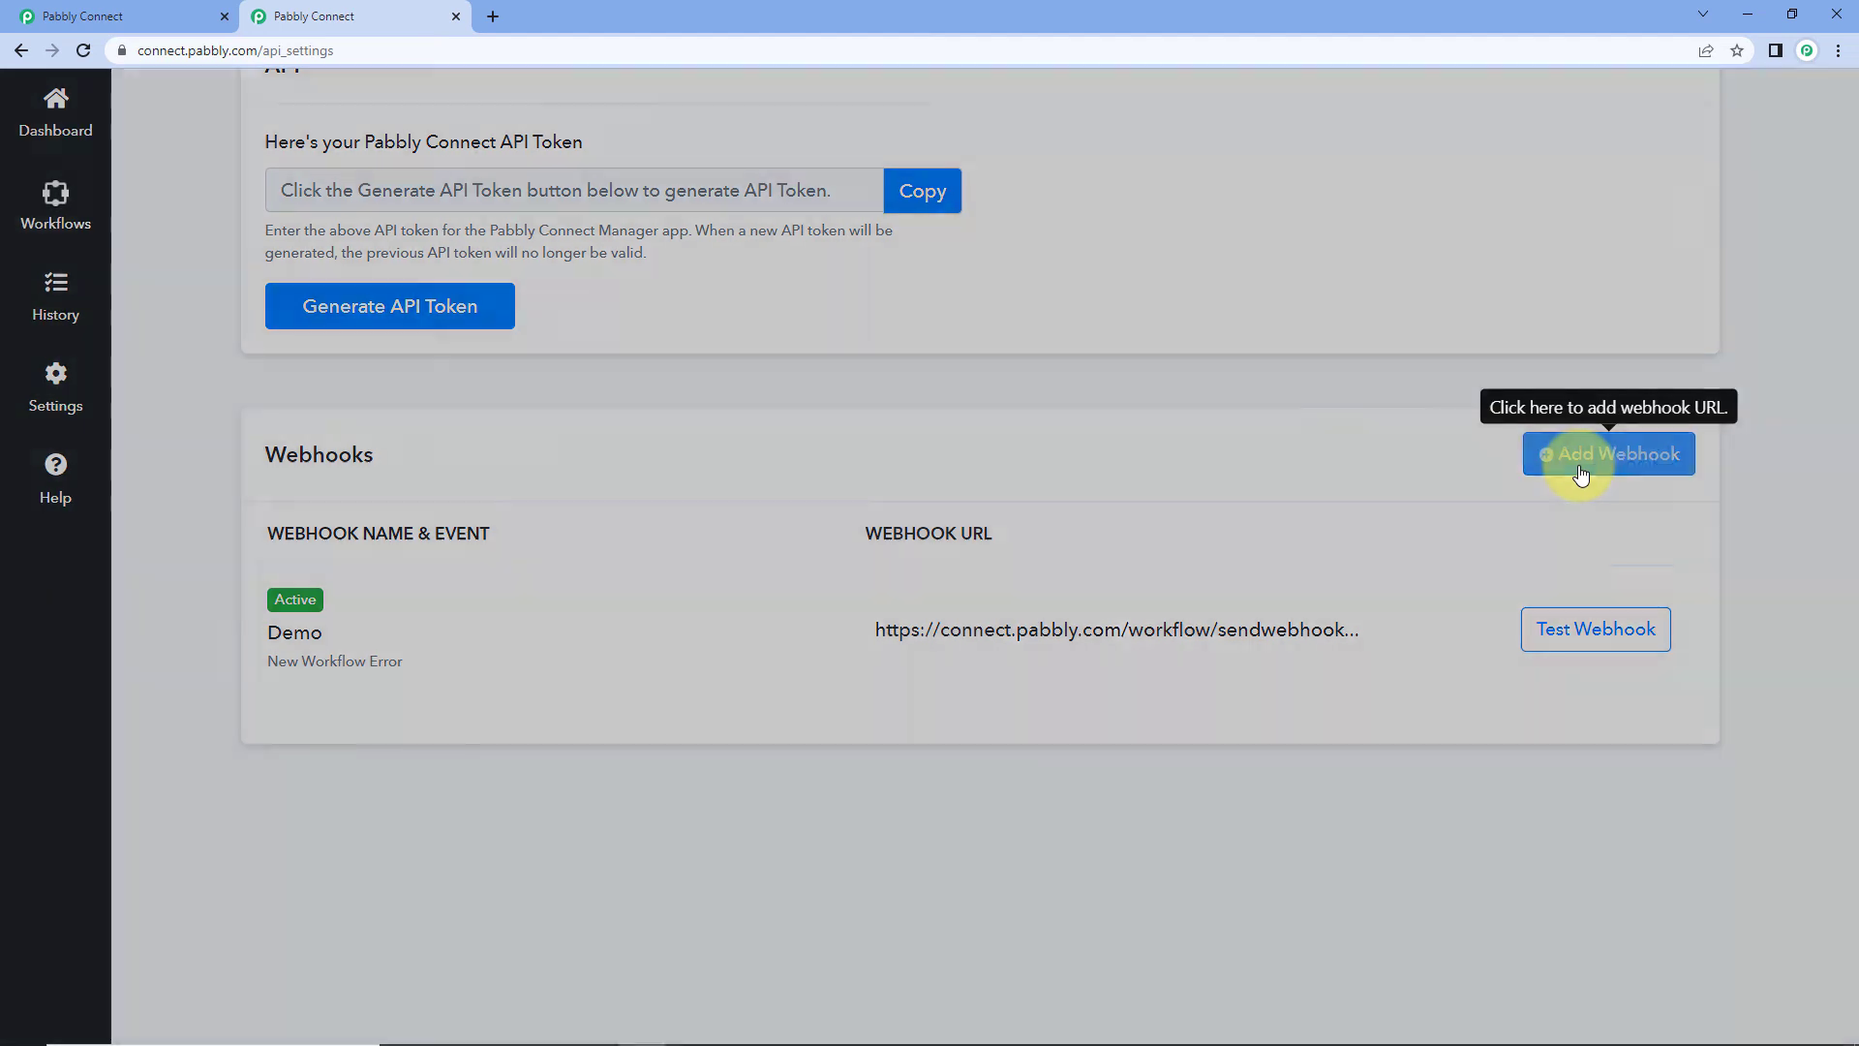
{"action": "left_click", "coordinate": [895, 457]}
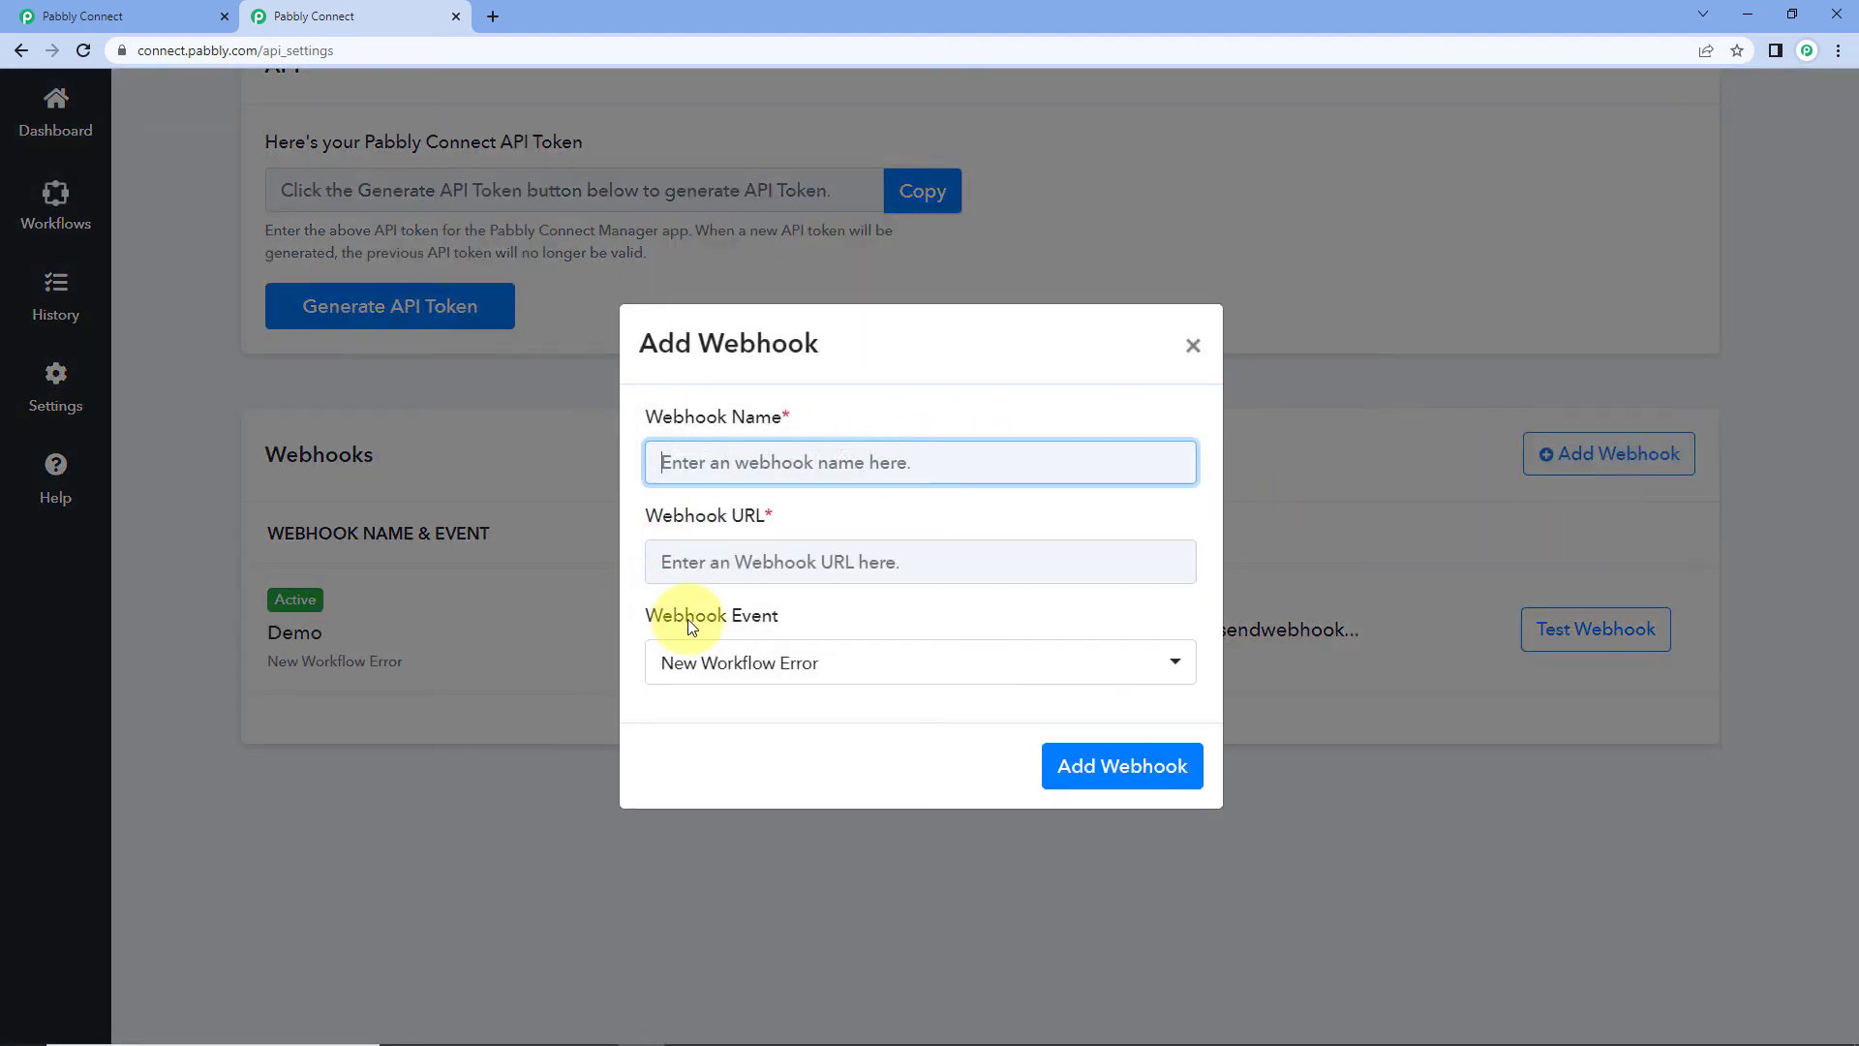
{"action": "left_click", "coordinate": [743, 663]}
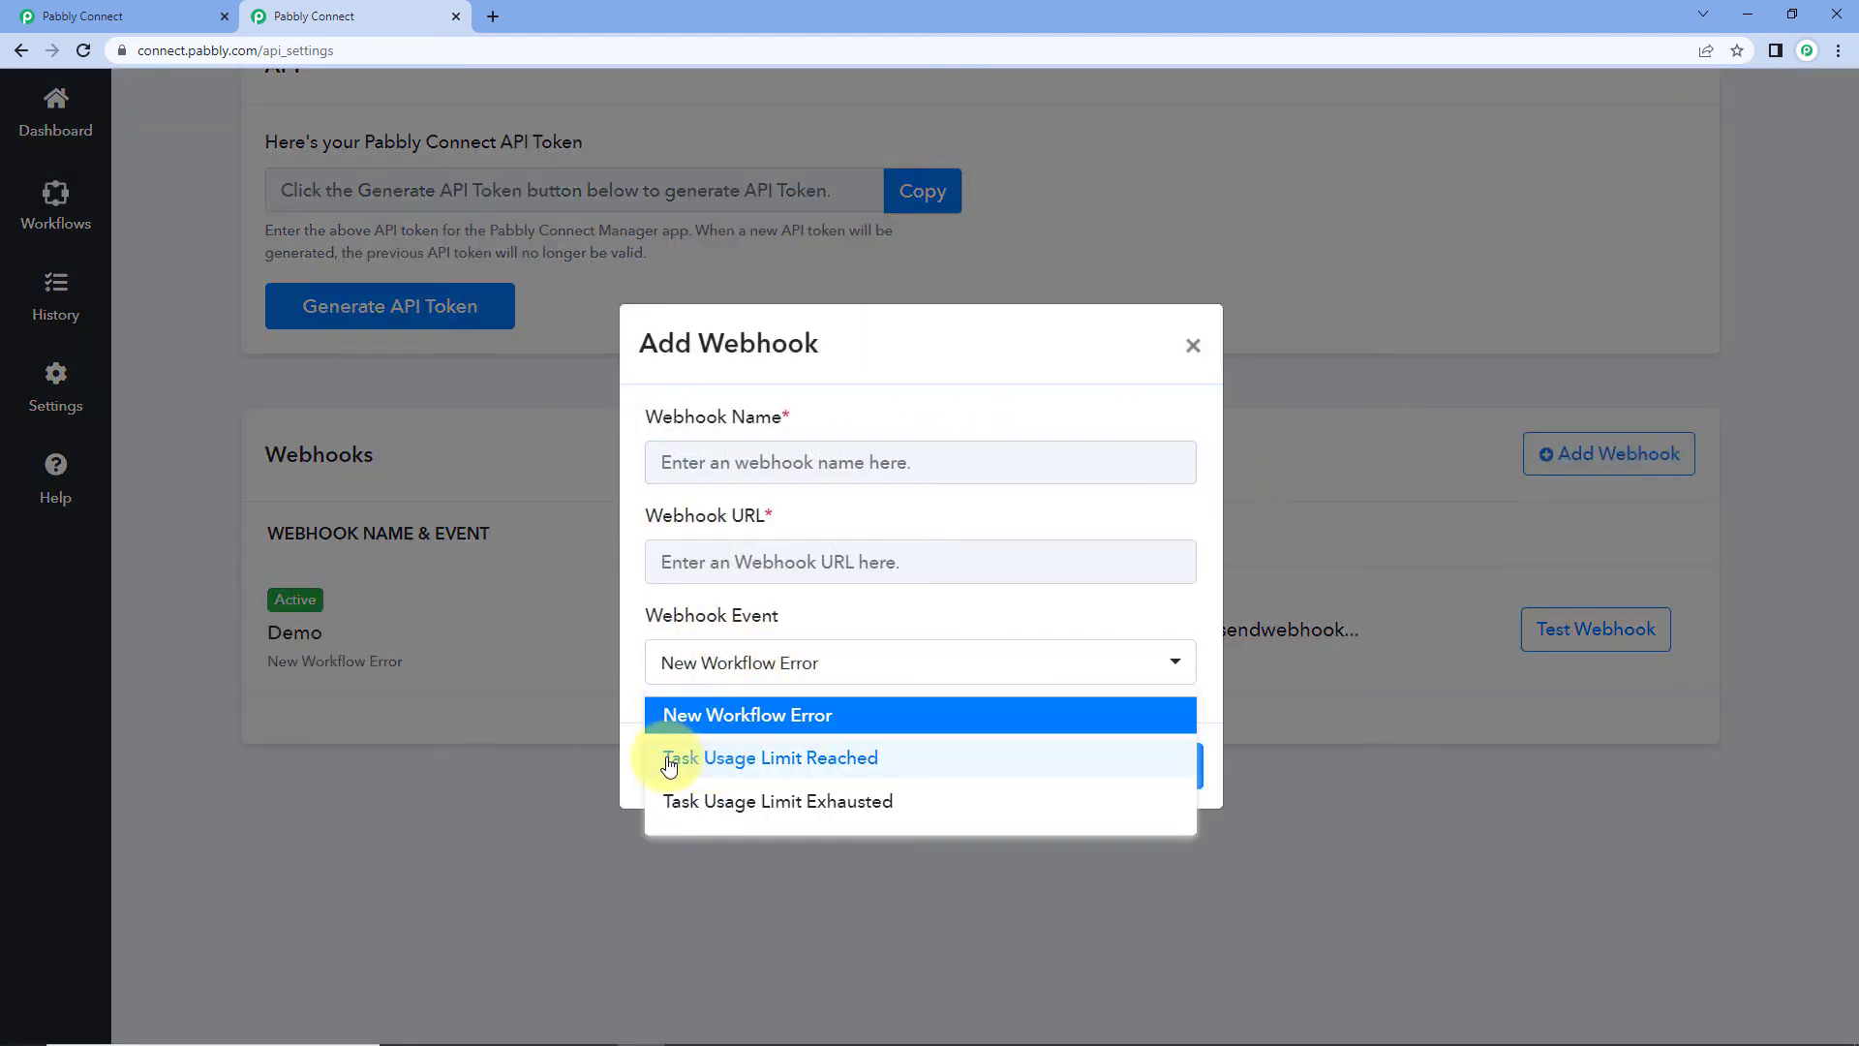
{"action": "left_click", "coordinate": [818, 760]}
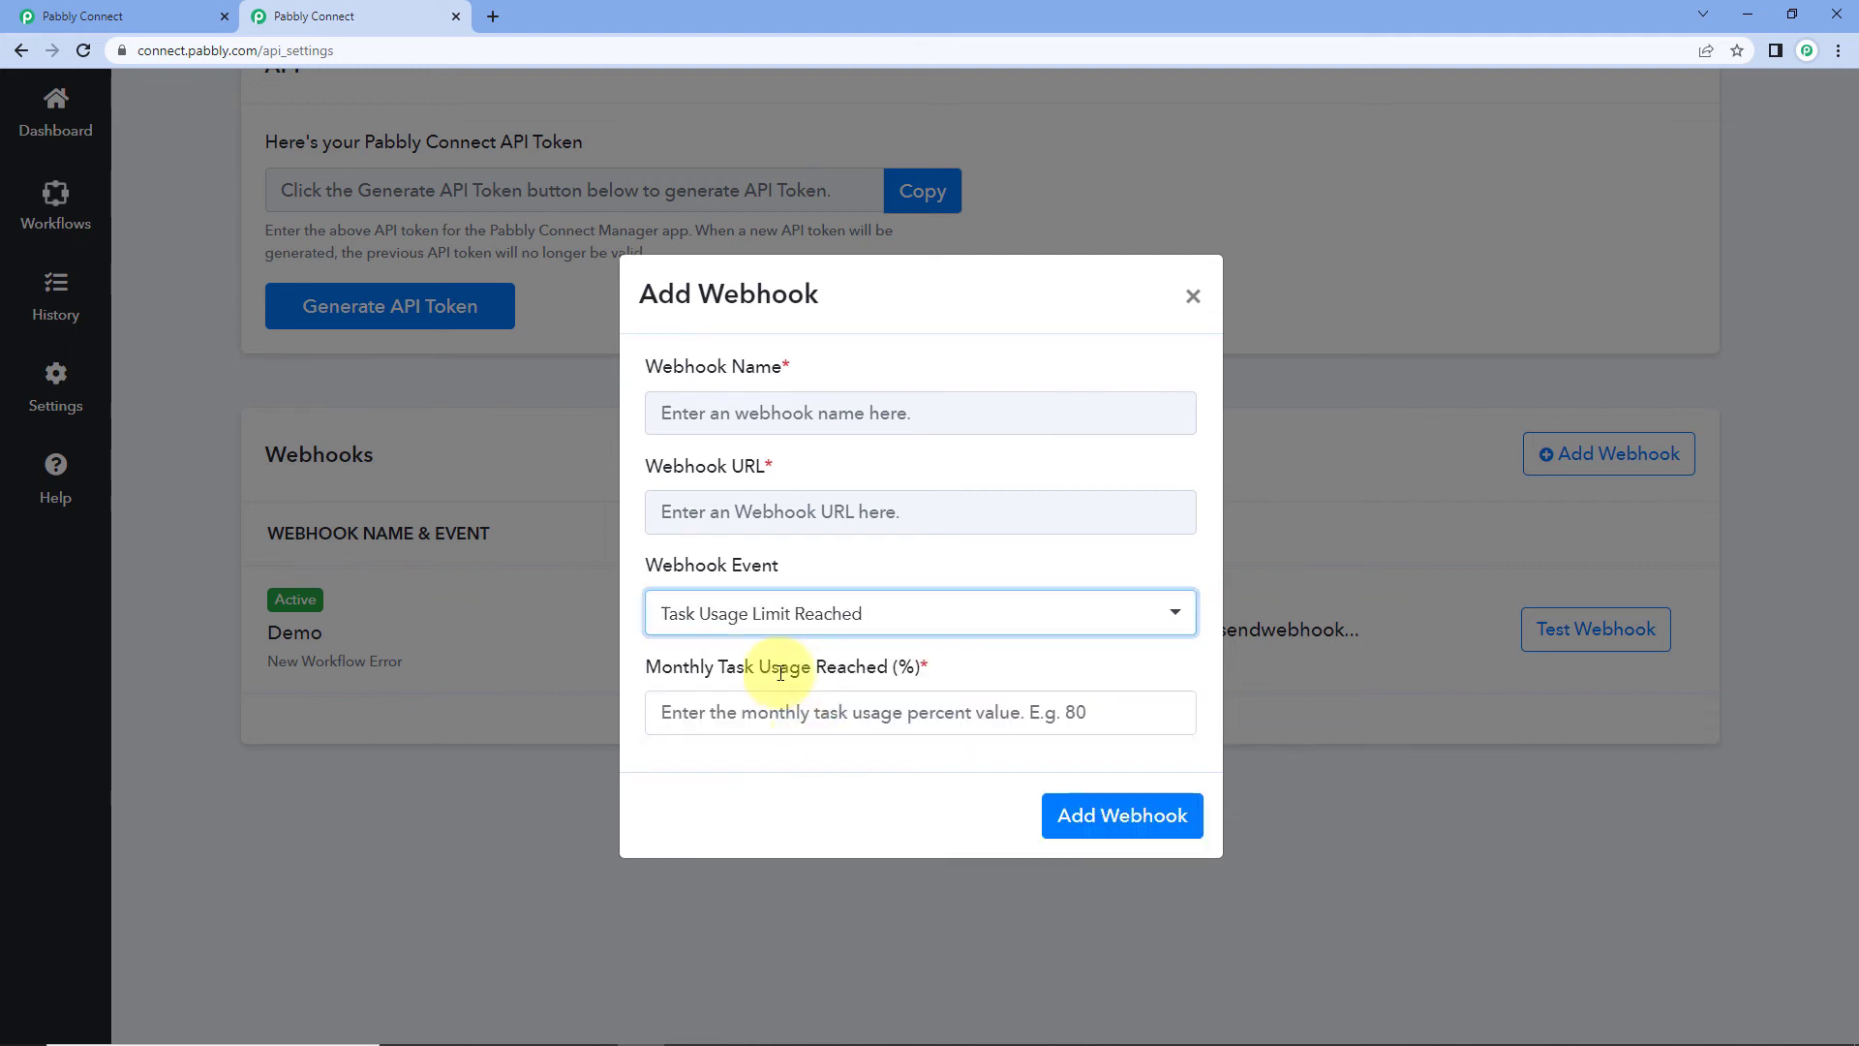
{"action": "left_click", "coordinate": [833, 664]}
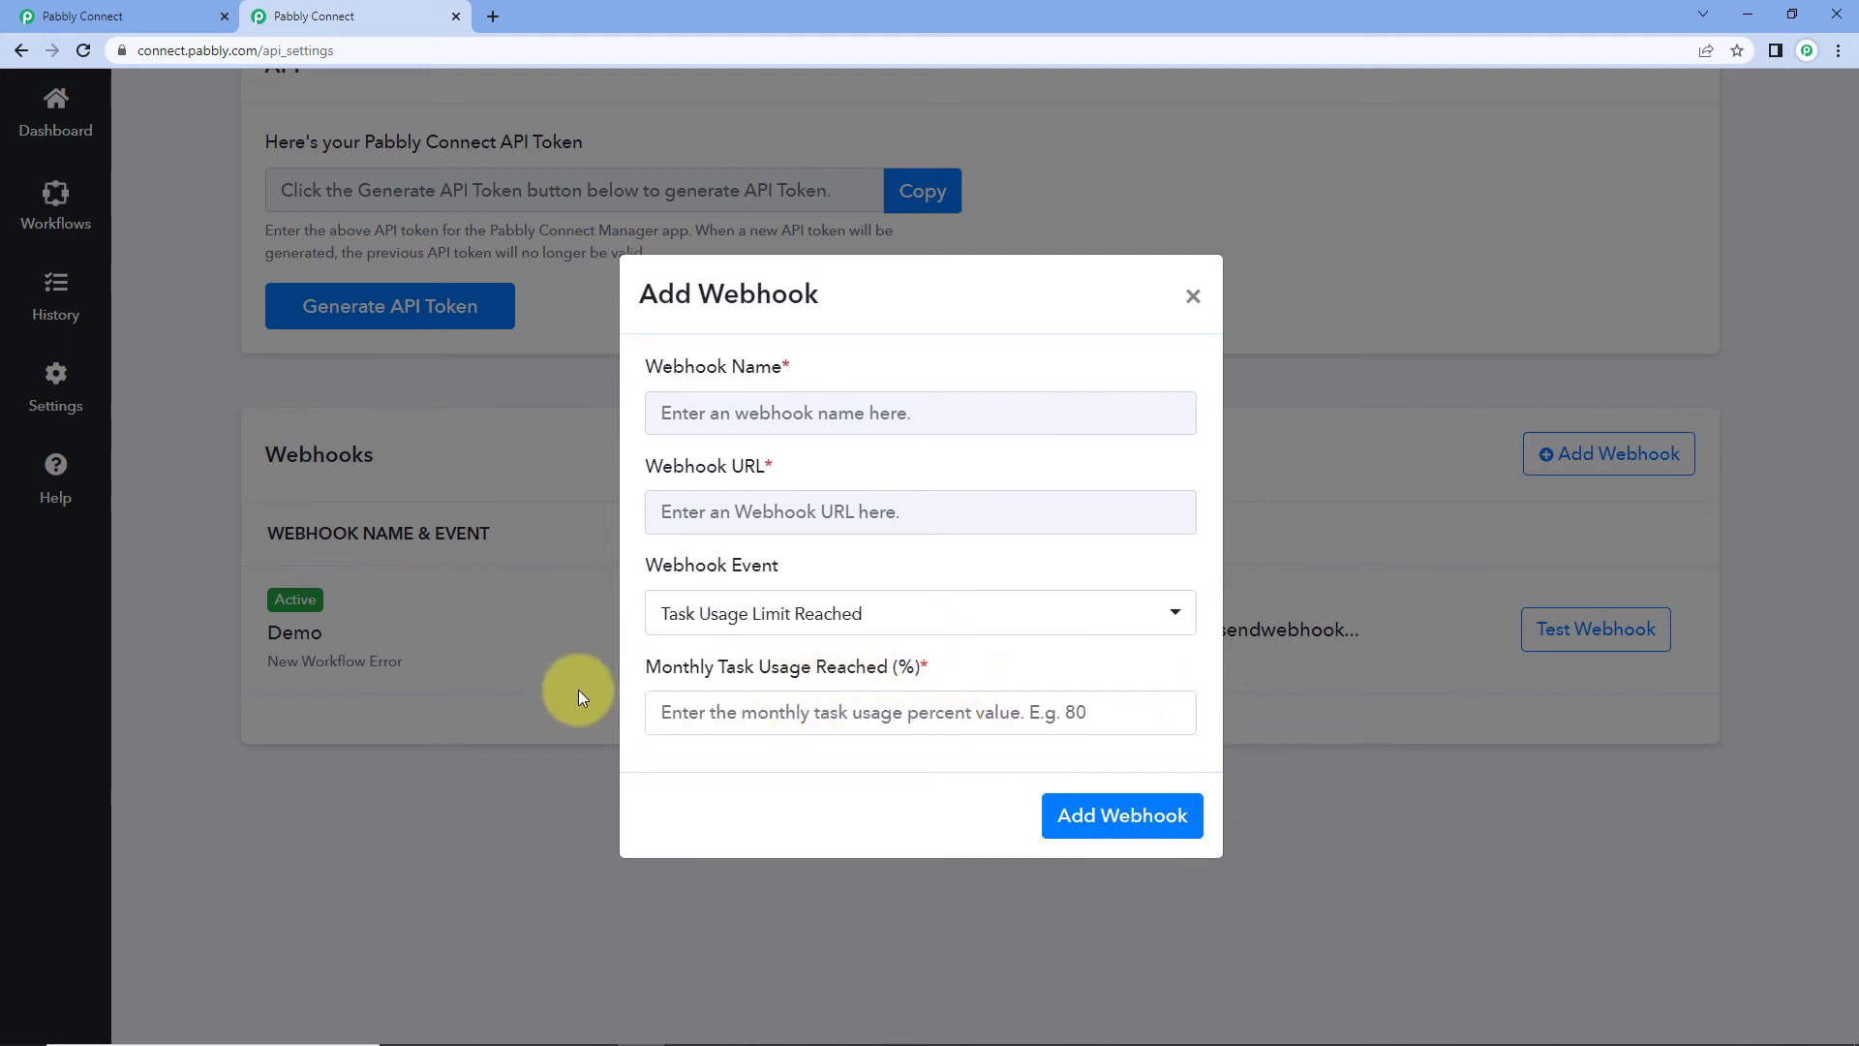
{"action": "mouse_move", "coordinate": [762, 682]}
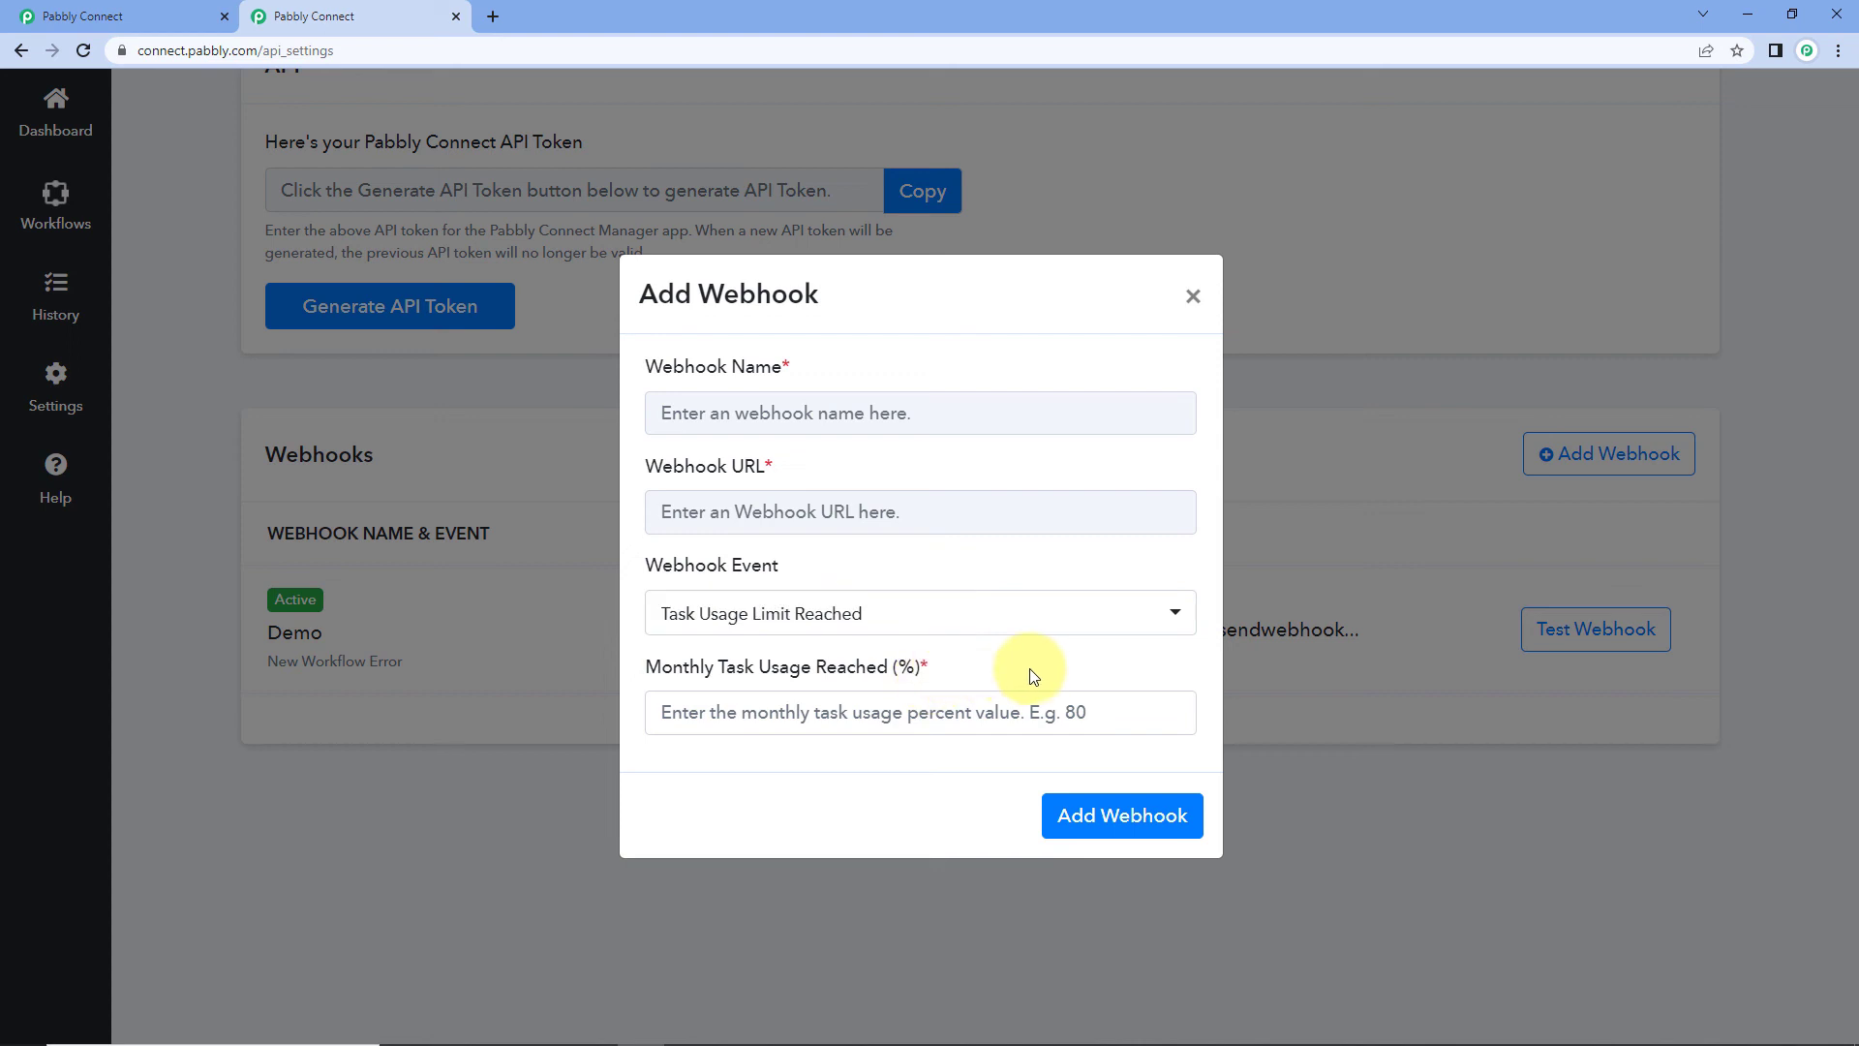
{"action": "left_click", "coordinate": [713, 710]}
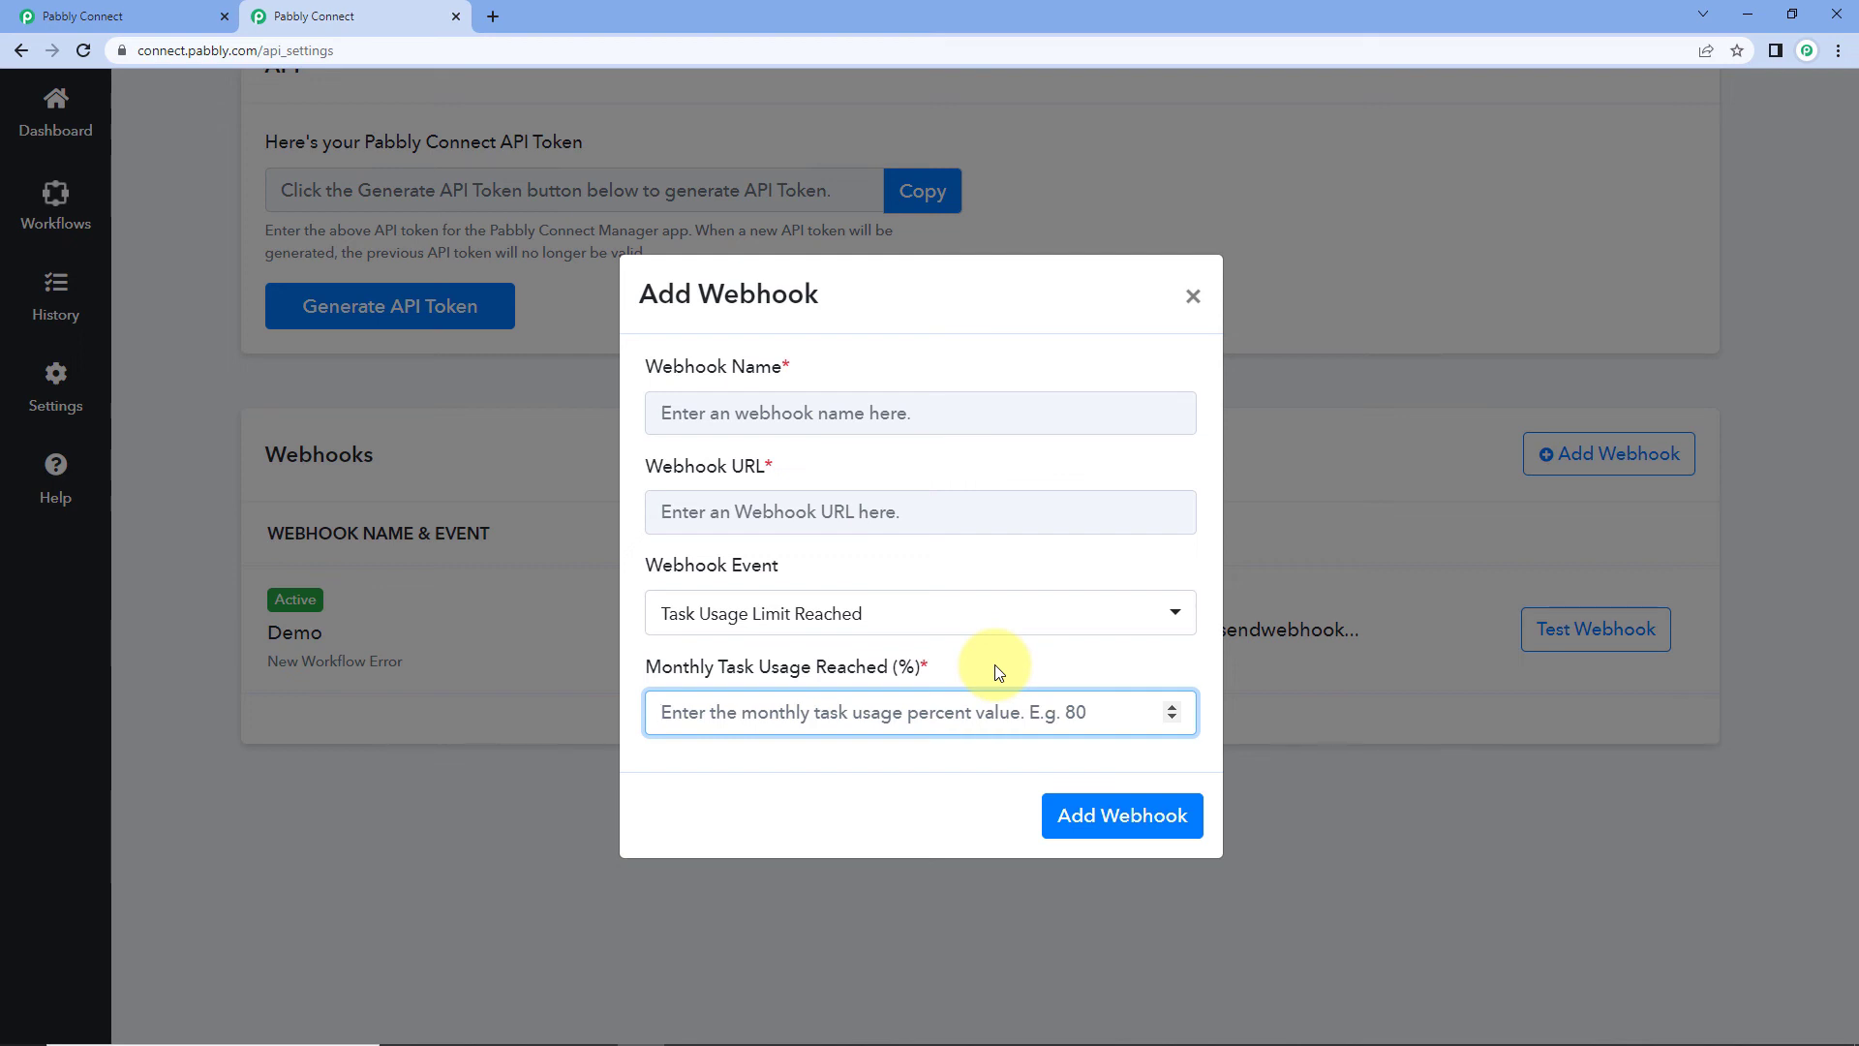
{"action": "type", "text": "75"}
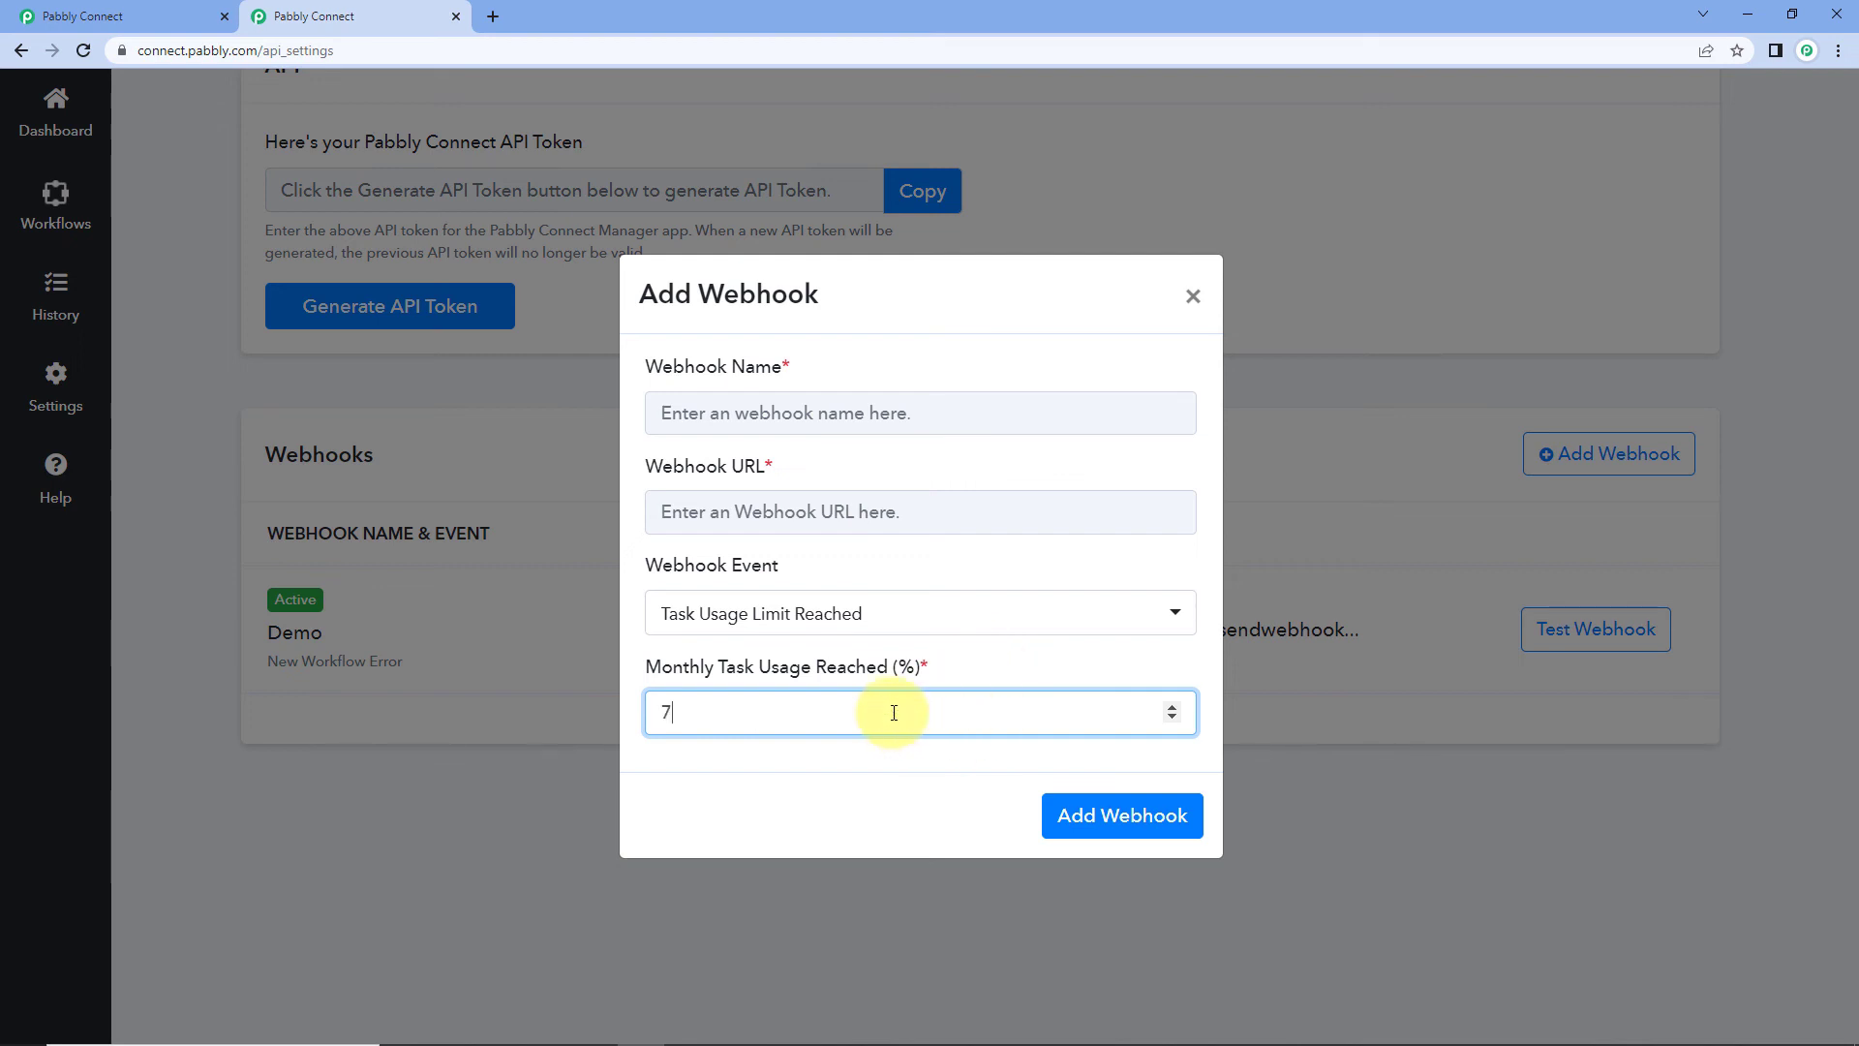
{"action": "left_click", "coordinate": [892, 759]}
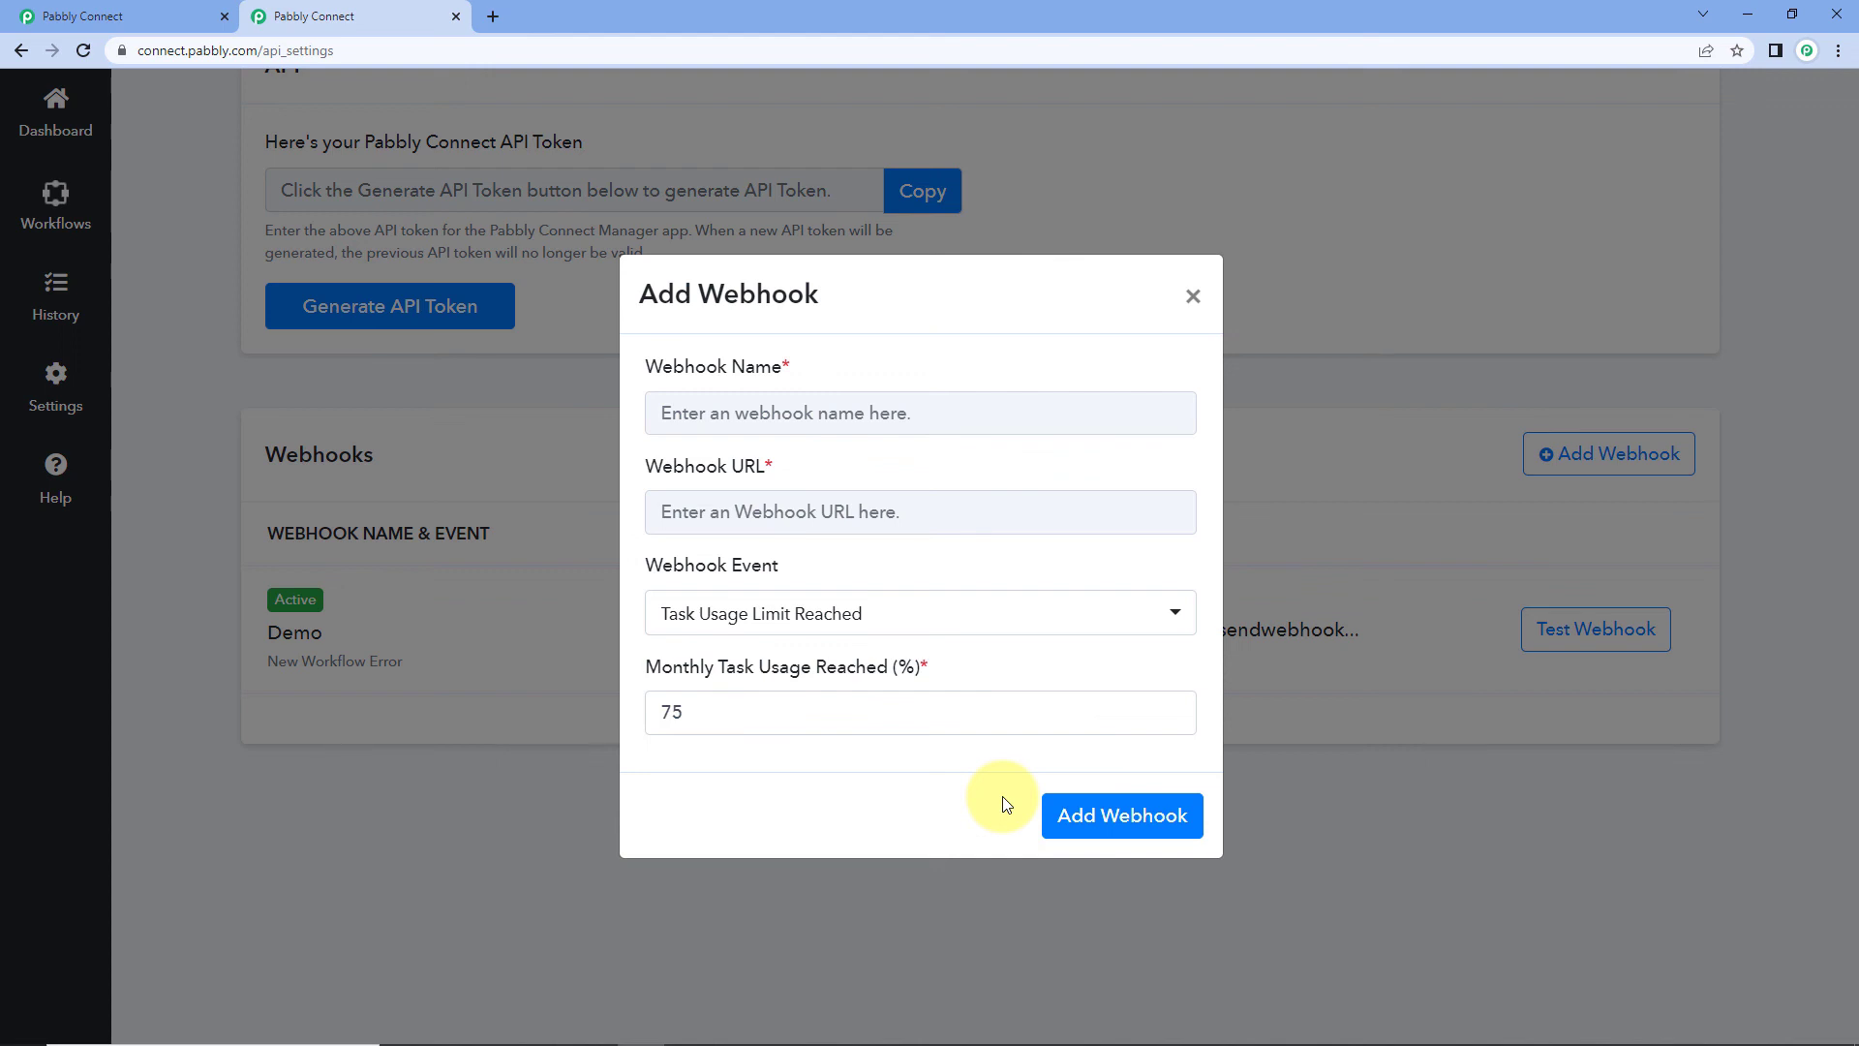
- Back in the workflow editor, collapse the New Workflow Error trigger card and scroll to the top
{"action": "left_click", "coordinate": [194, 21]}
{"action": "scroll", "coordinate": [405, 451], "scroll_direction": "down", "scroll_amount": 3}
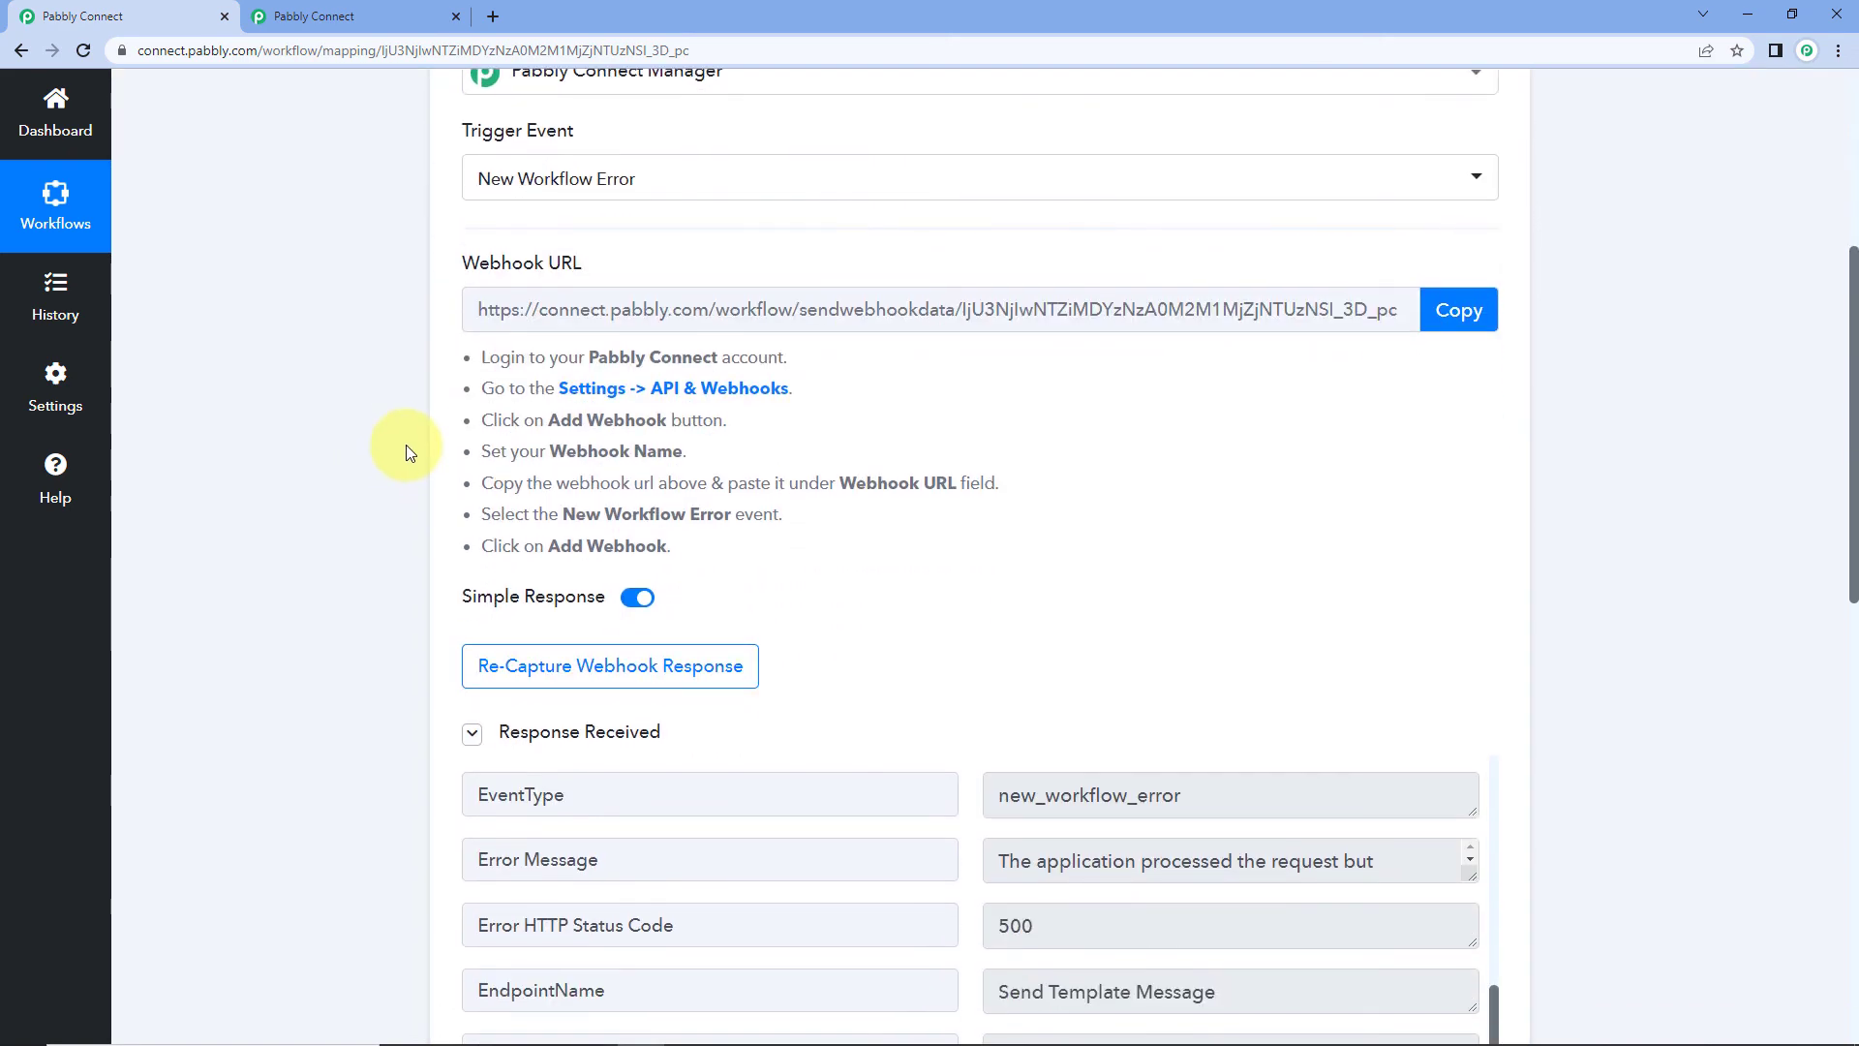
{"action": "scroll", "coordinate": [1071, 450], "scroll_direction": "down", "scroll_amount": 1}
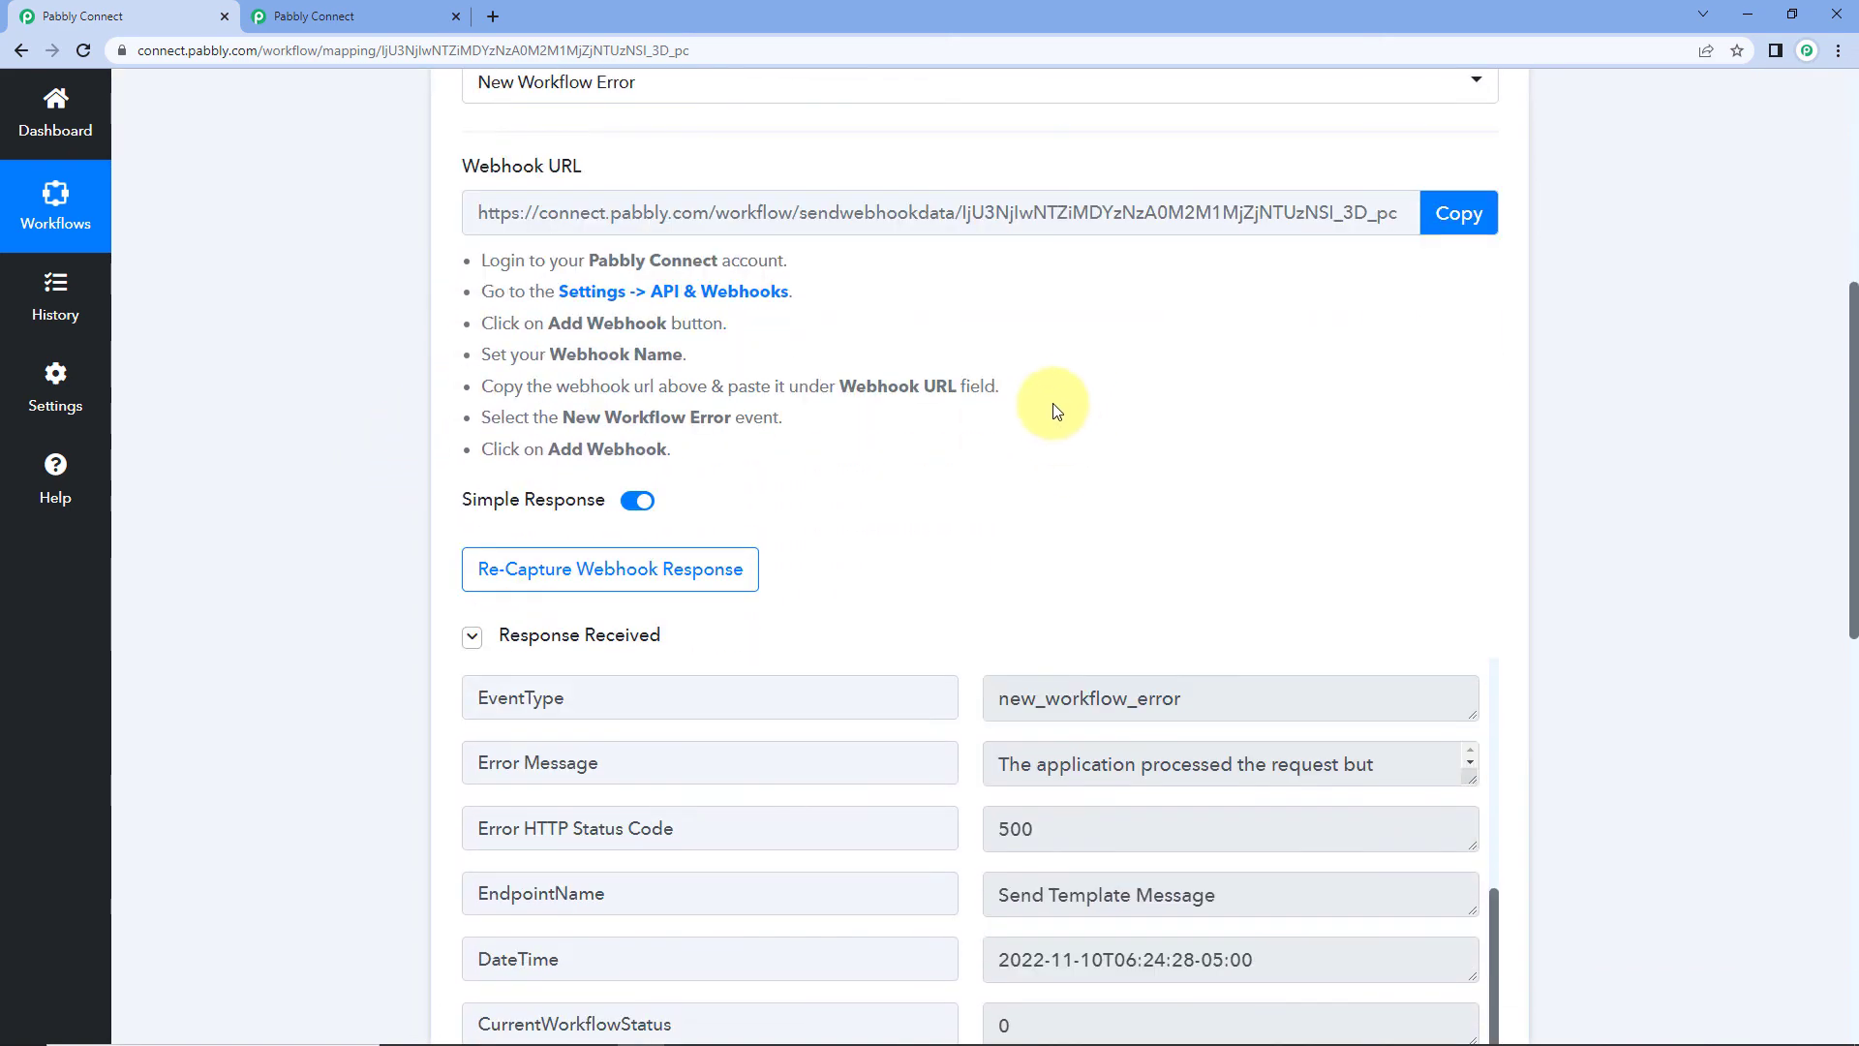
{"action": "scroll", "coordinate": [1046, 401], "scroll_direction": "up", "scroll_amount": 5}
{"action": "left_click", "coordinate": [975, 336]}
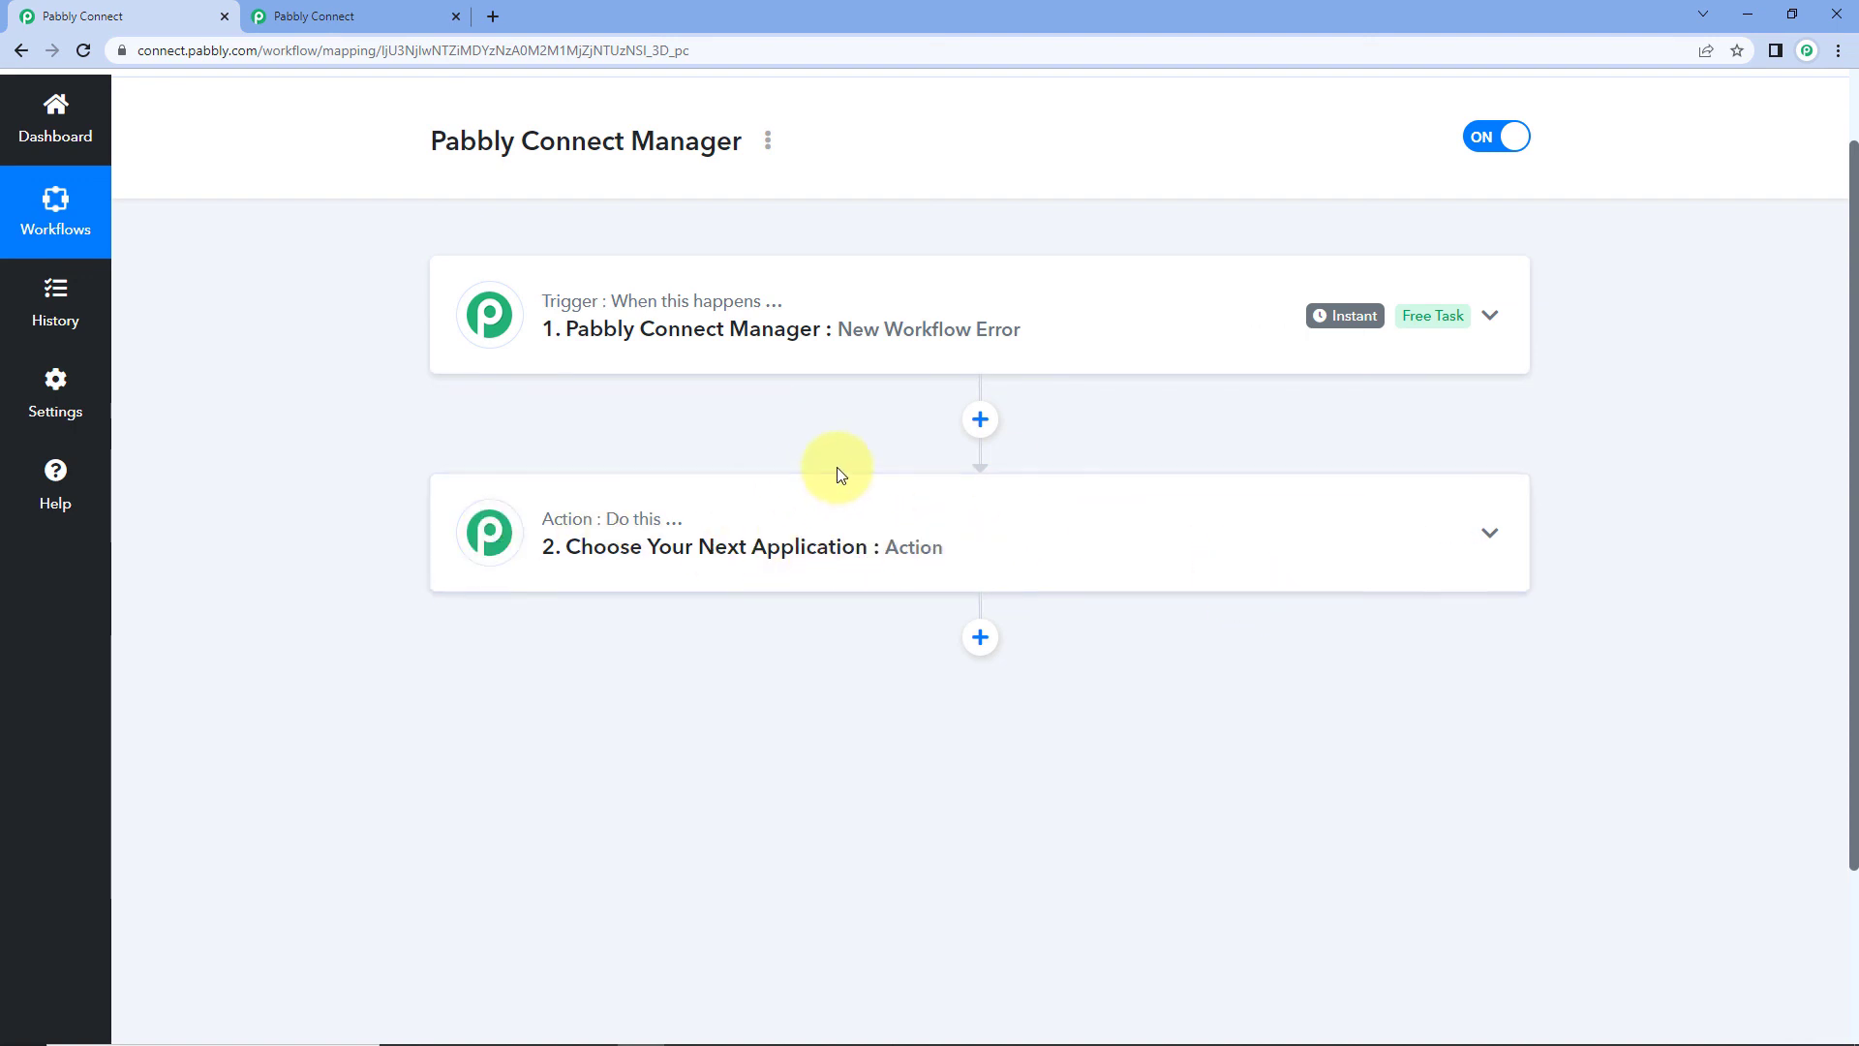
{"action": "scroll", "coordinate": [835, 470], "scroll_direction": "up", "scroll_amount": 1}
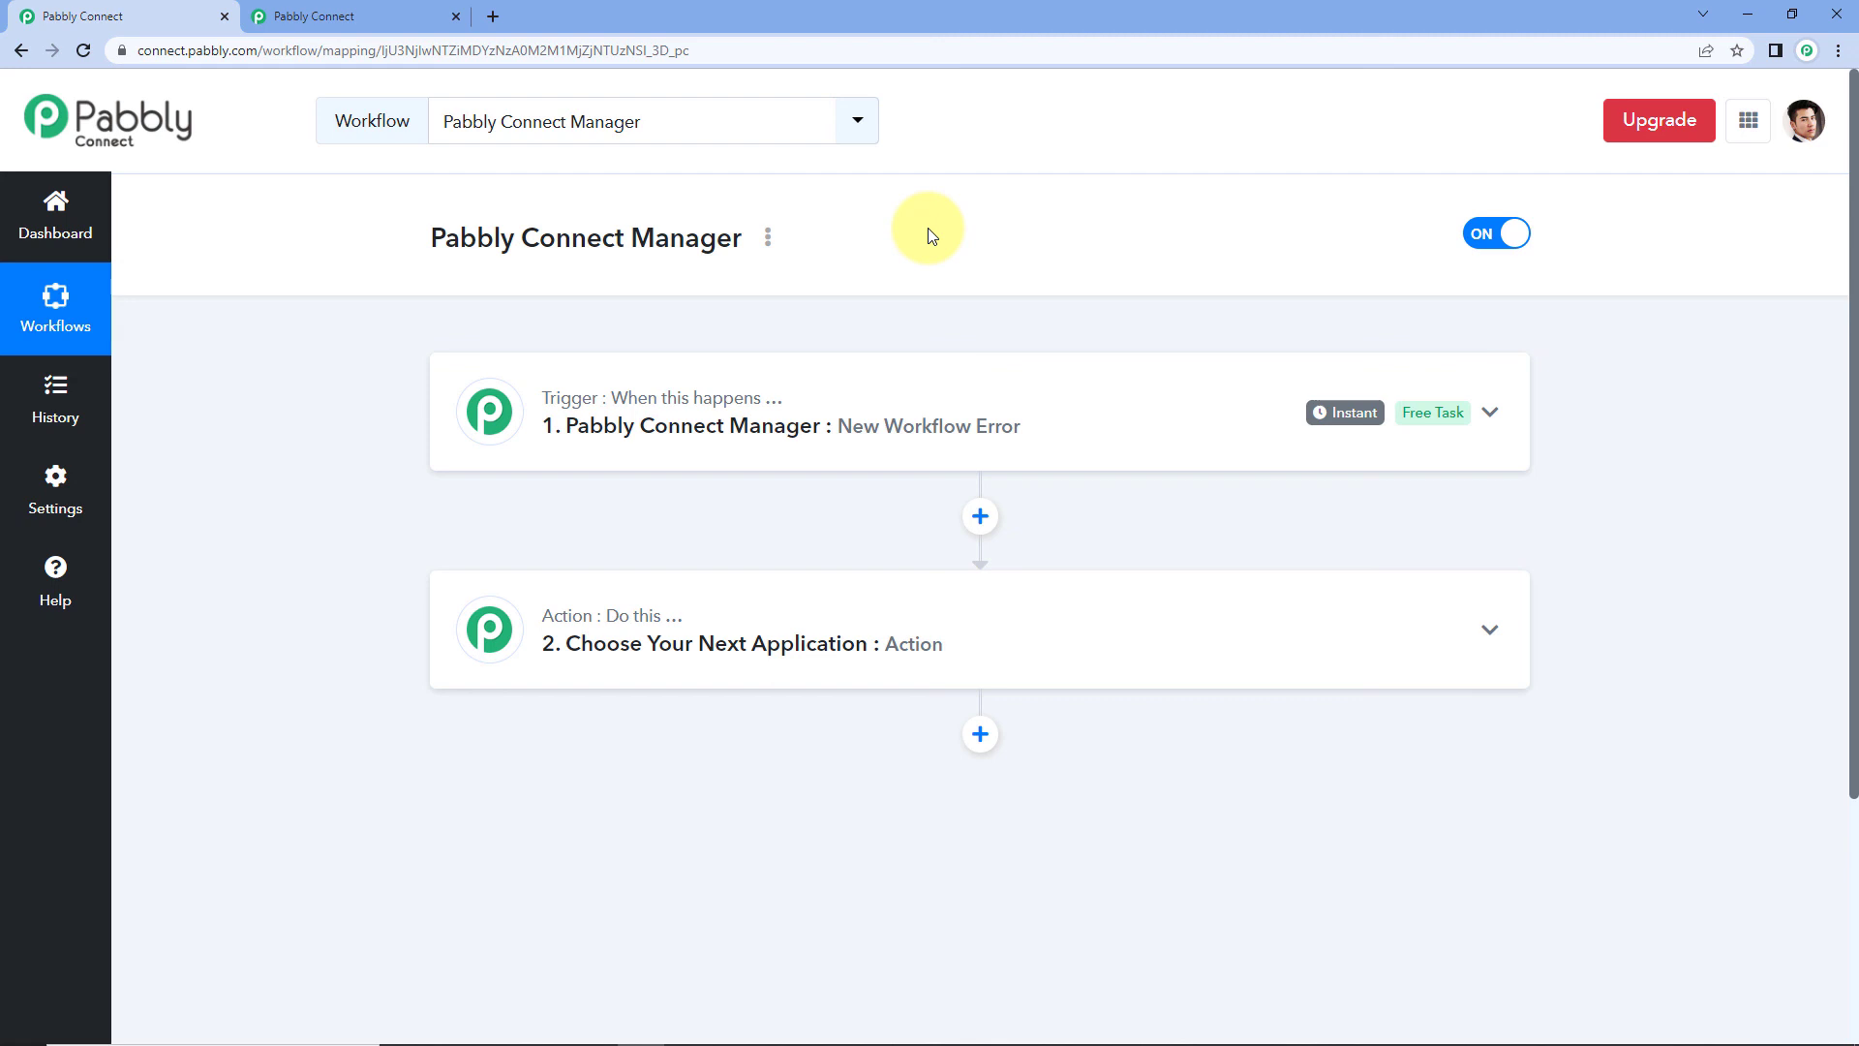